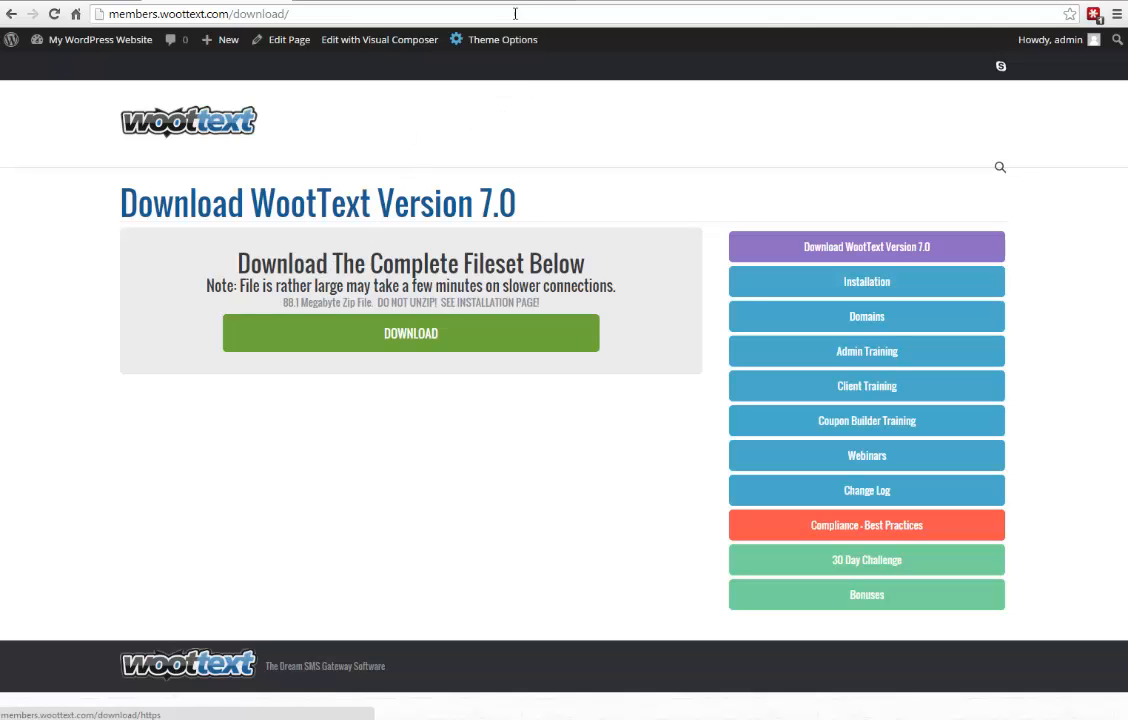
Switch to the Twilio website, open the sign-up form, and examine its name, company, email and password fields
{"action": "left_click", "coordinate": [452, 3]}
{"action": "mouse_move", "coordinate": [517, 72]}
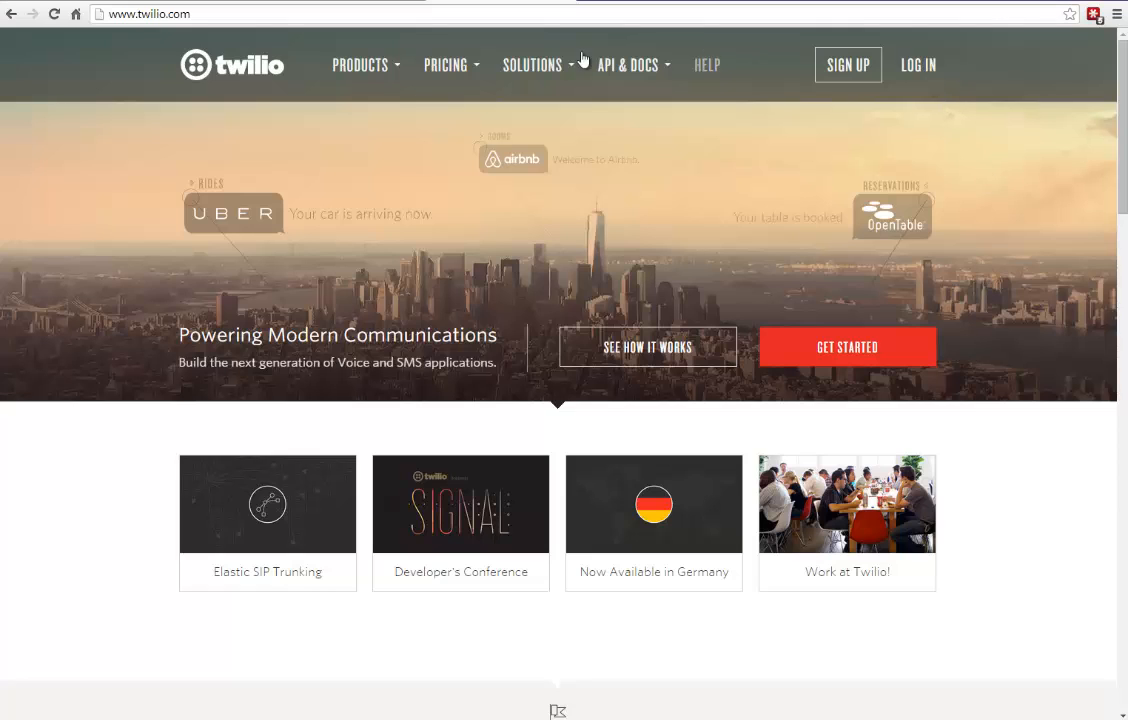
{"action": "mouse_move", "coordinate": [360, 65]}
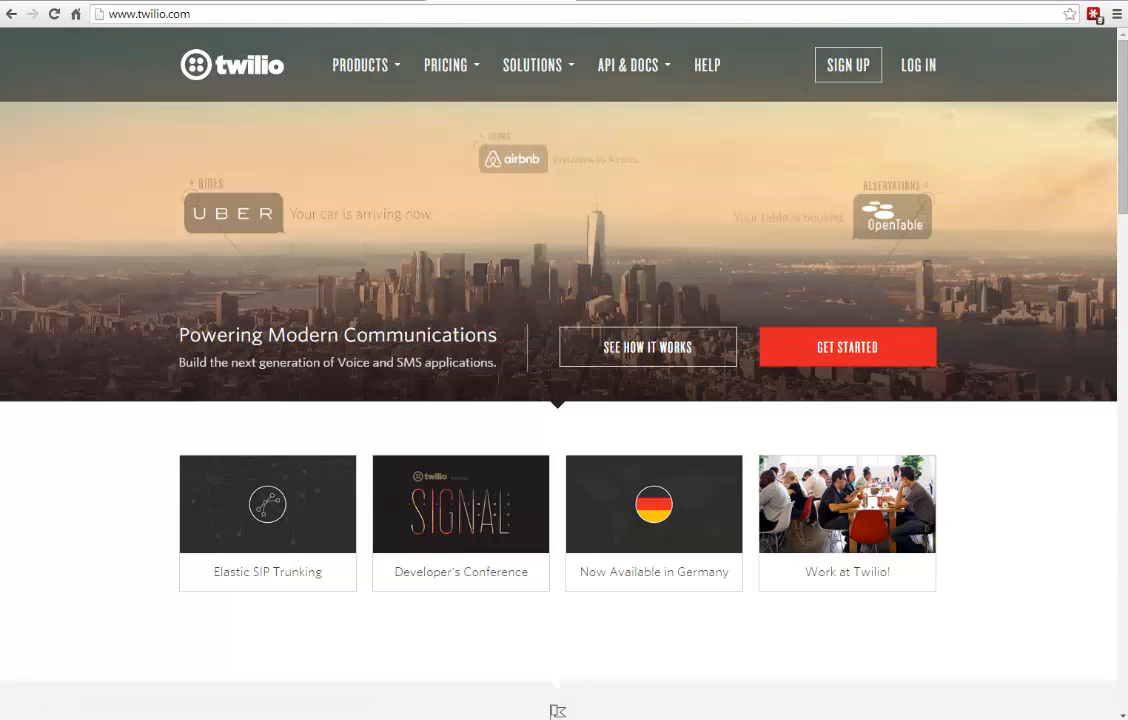
{"action": "left_click", "coordinate": [848, 68]}
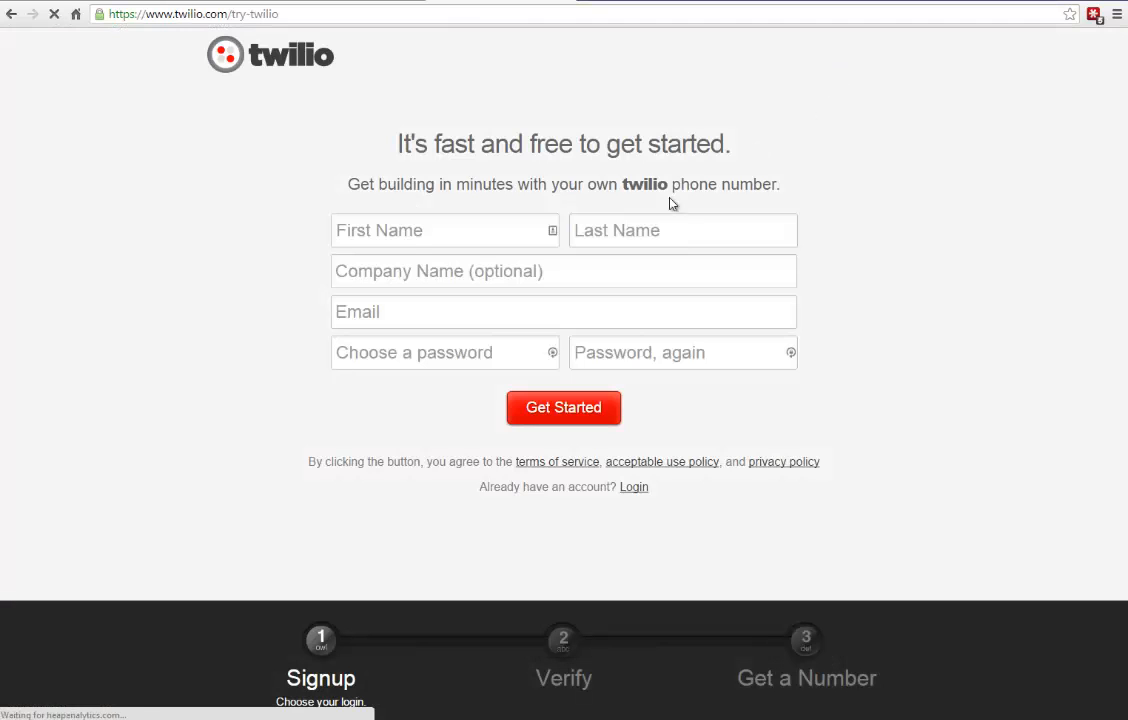
{"action": "left_click", "coordinate": [416, 235]}
{"action": "left_click", "coordinate": [630, 230]}
{"action": "left_click", "coordinate": [527, 274]}
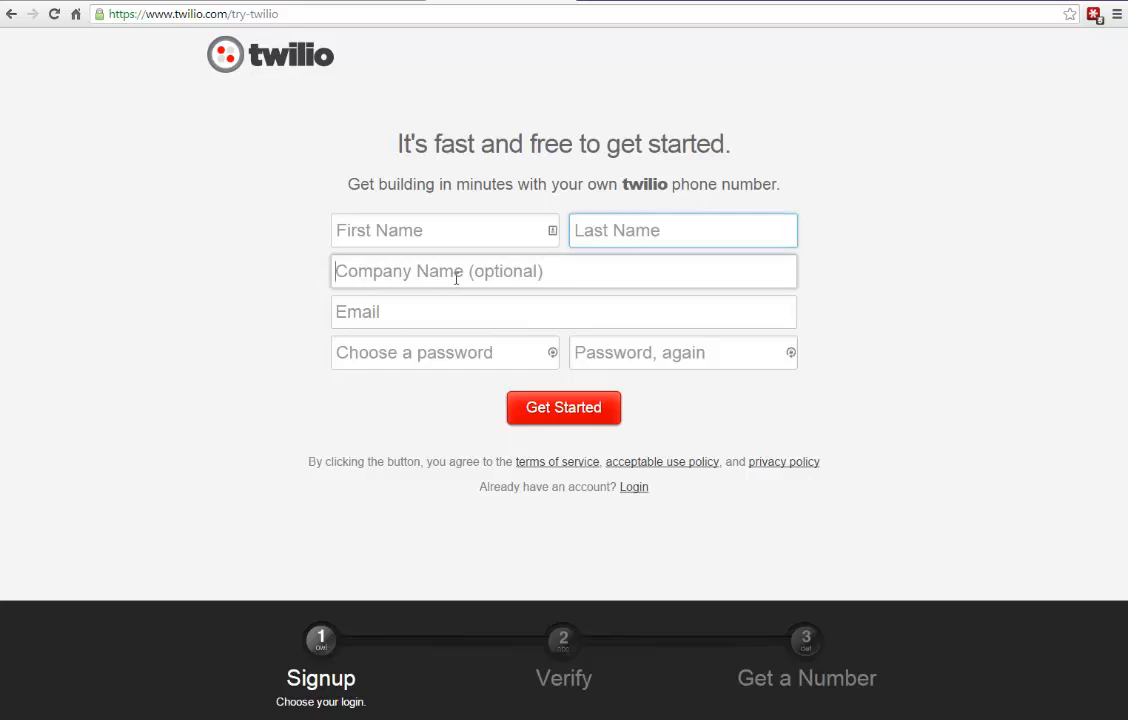
{"action": "left_click", "coordinate": [401, 318]}
{"action": "left_click", "coordinate": [392, 355]}
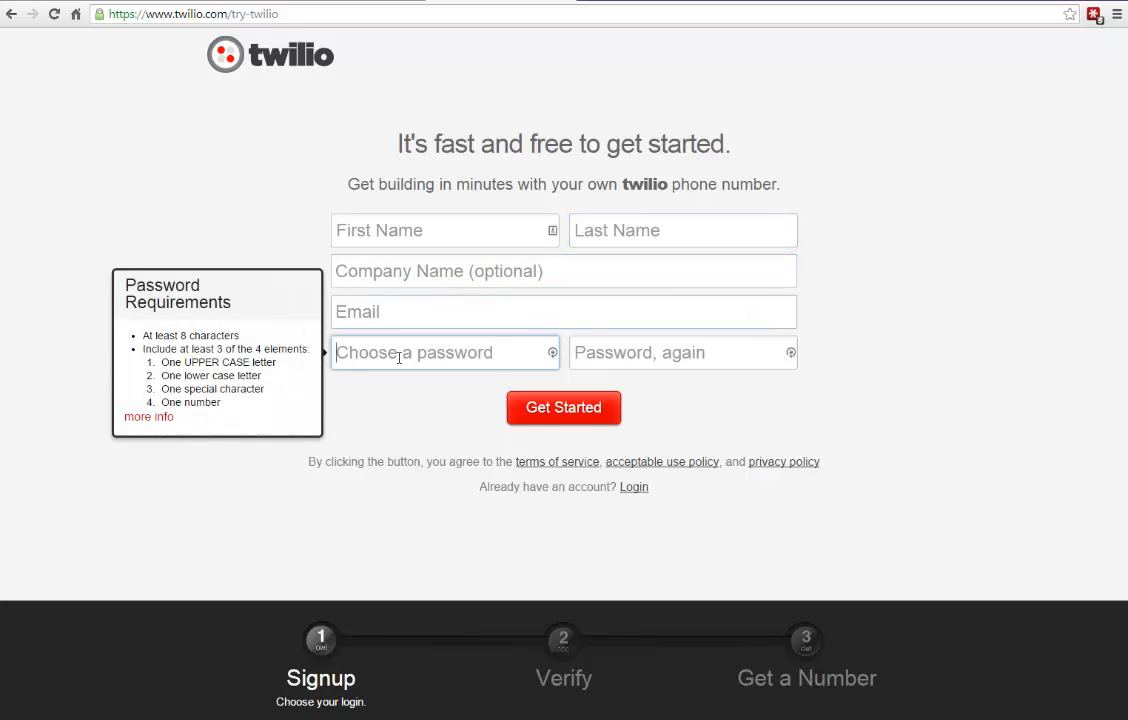
{"action": "left_click", "coordinate": [617, 354]}
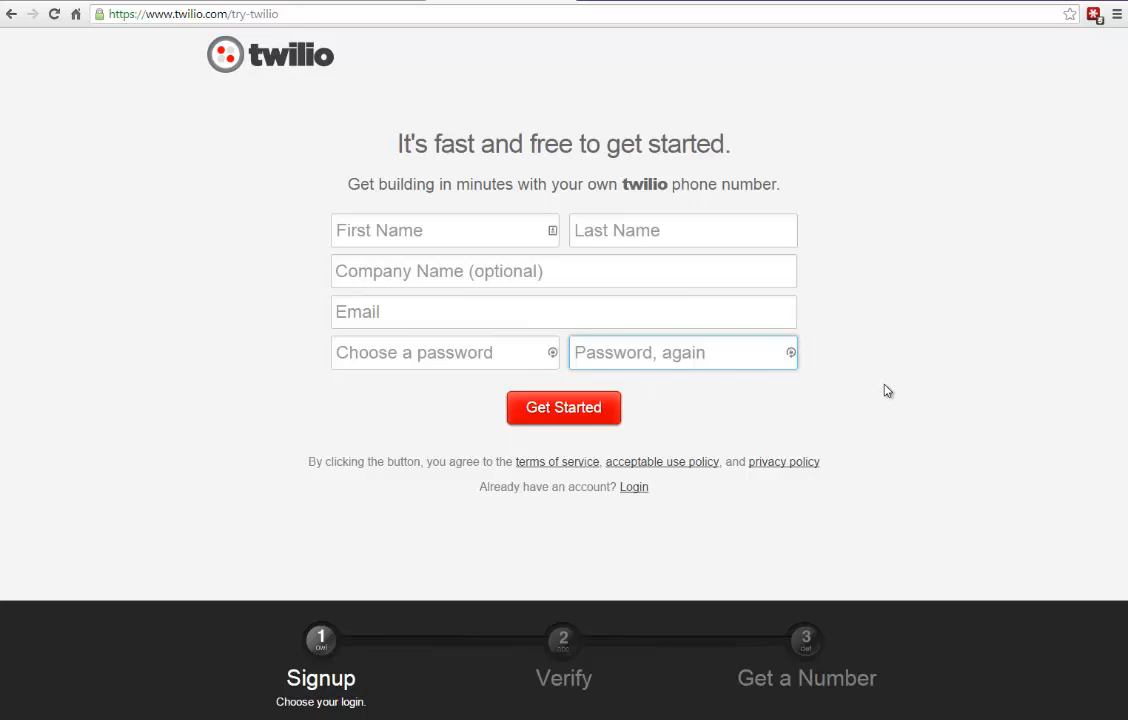
Leave the sign-up form and log in to the existing Twilio account with the prefilled credentials
{"action": "left_click", "coordinate": [282, 68]}
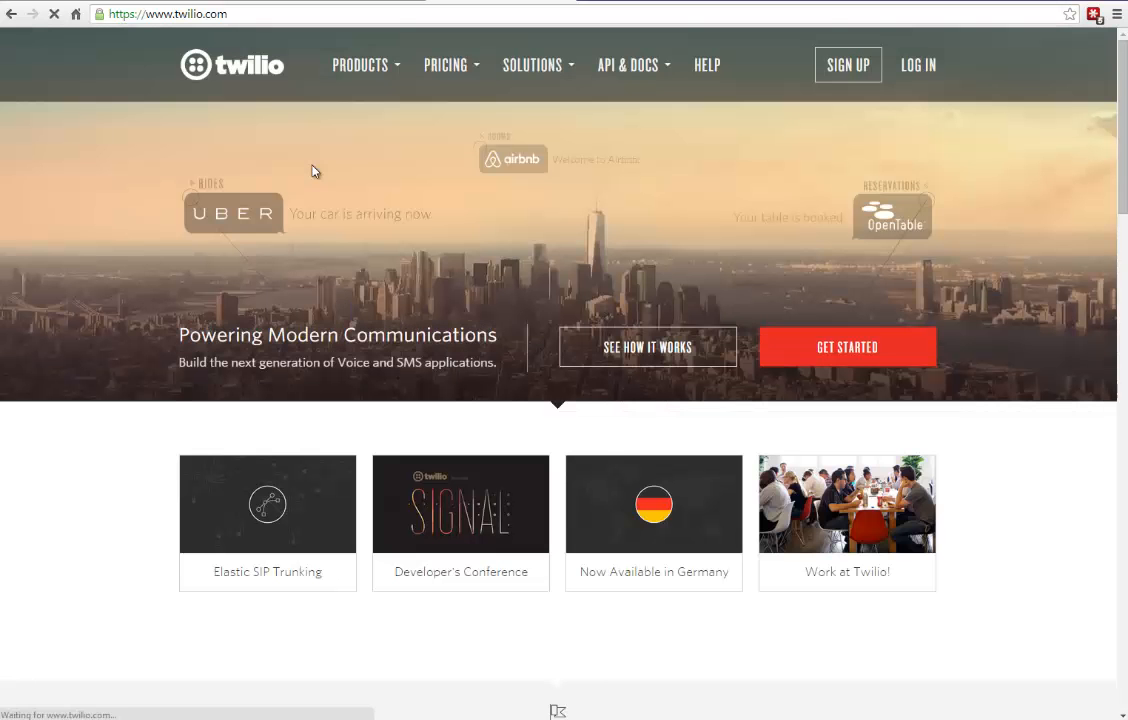
{"action": "left_click", "coordinate": [920, 65]}
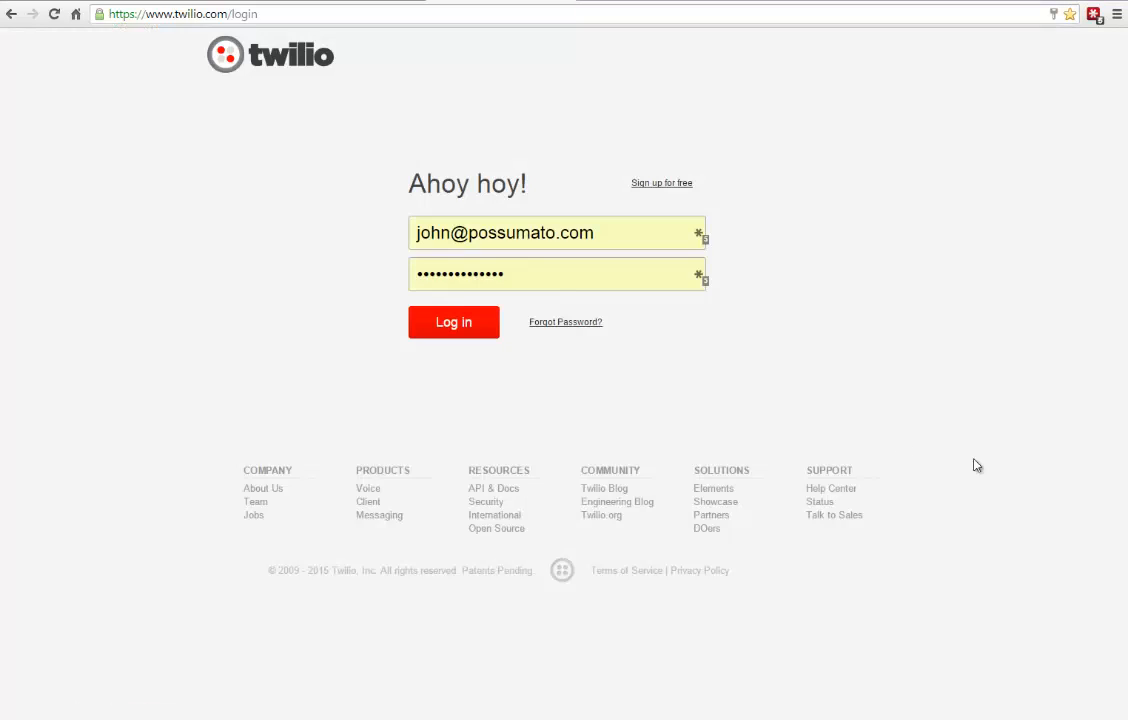
{"action": "left_click", "coordinate": [483, 330]}
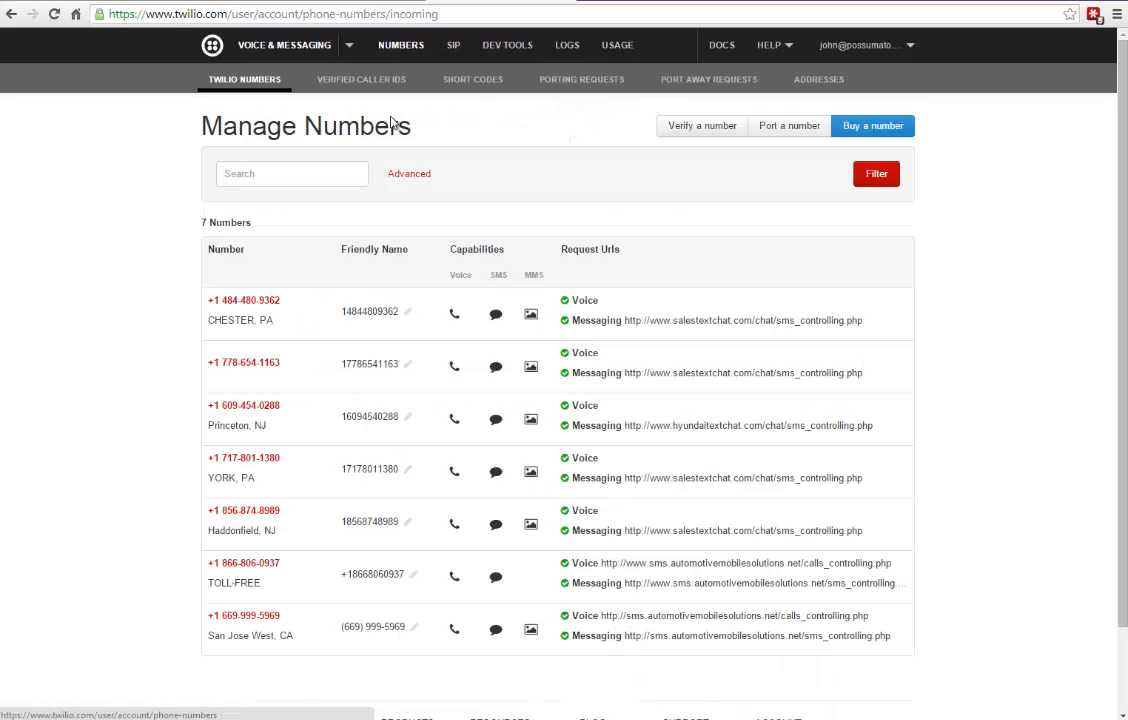
Search for United States phone numbers to buy that begin with 734 and look through the offered numbers
{"action": "left_click", "coordinate": [870, 128]}
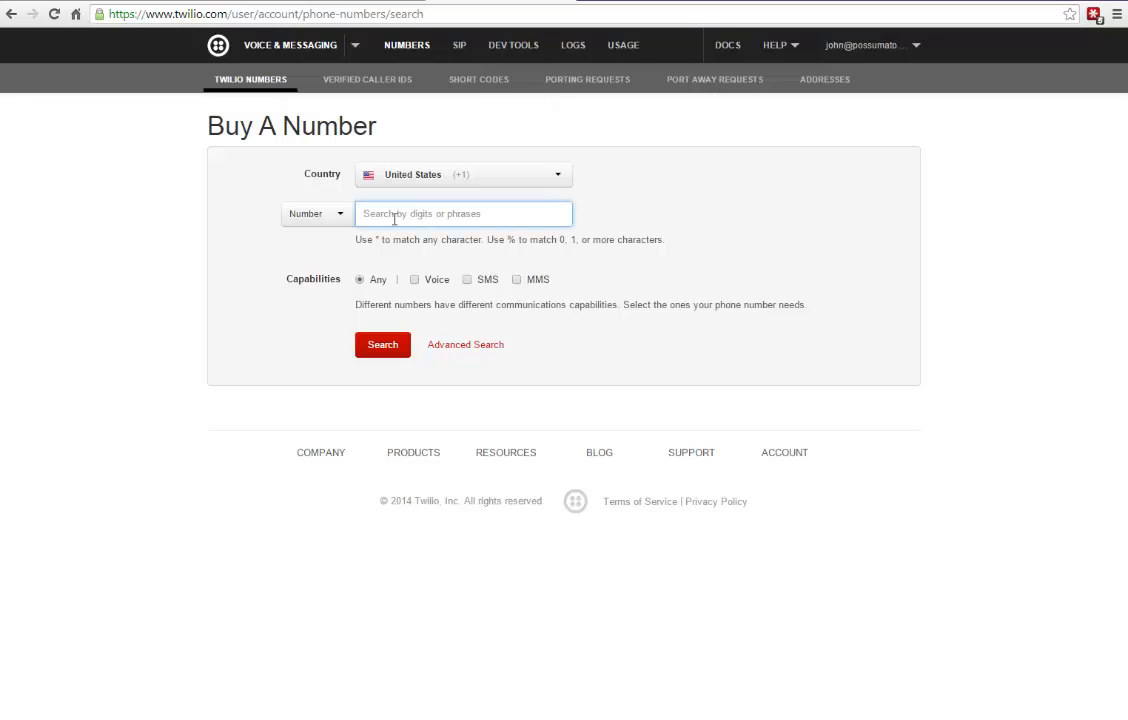
{"action": "type", "text": "734"}
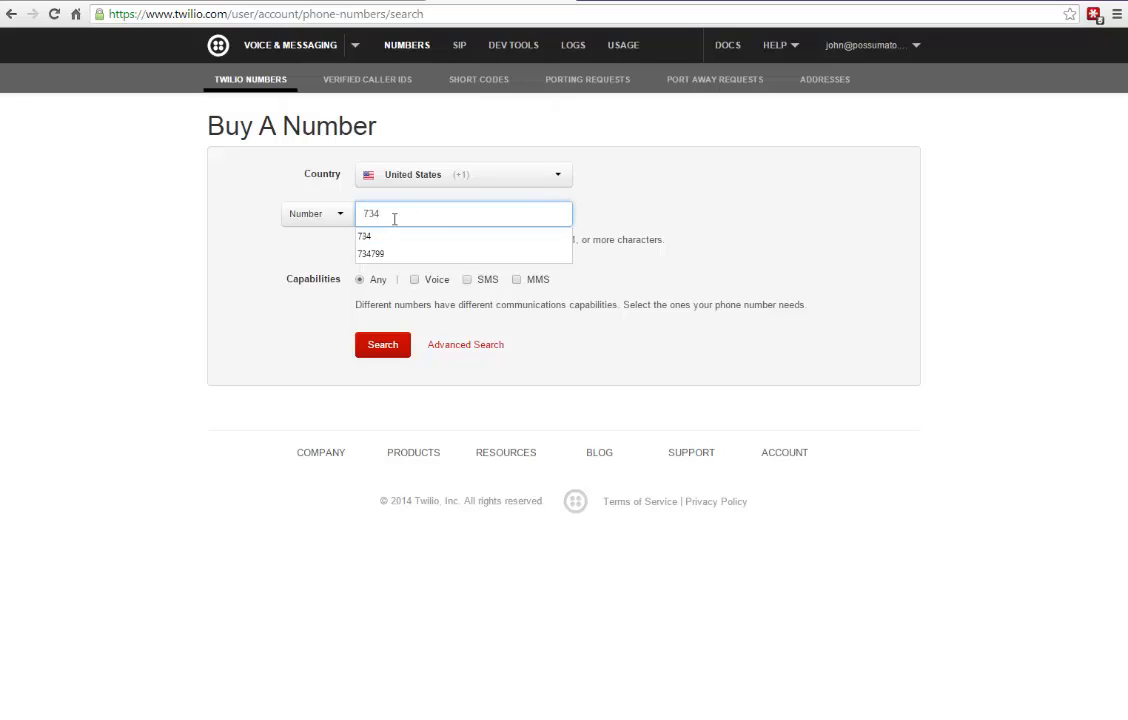
{"action": "left_click", "coordinate": [373, 344]}
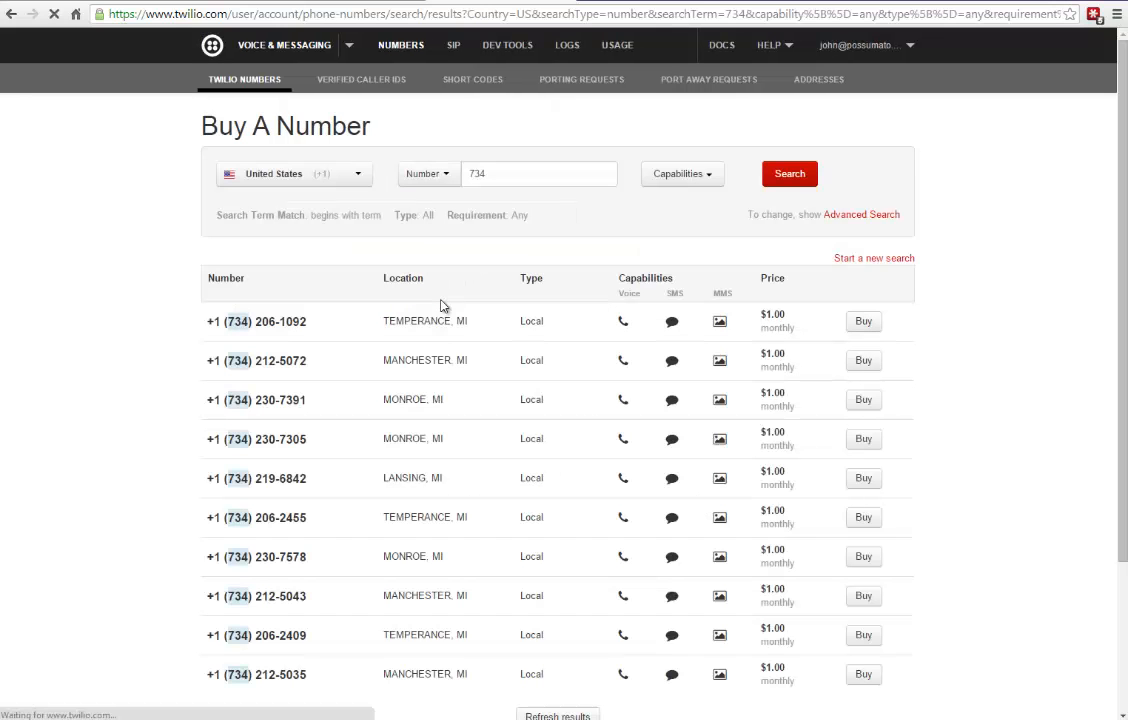
{"action": "scroll", "coordinate": [312, 312], "scroll_direction": "down", "scroll_amount": 3}
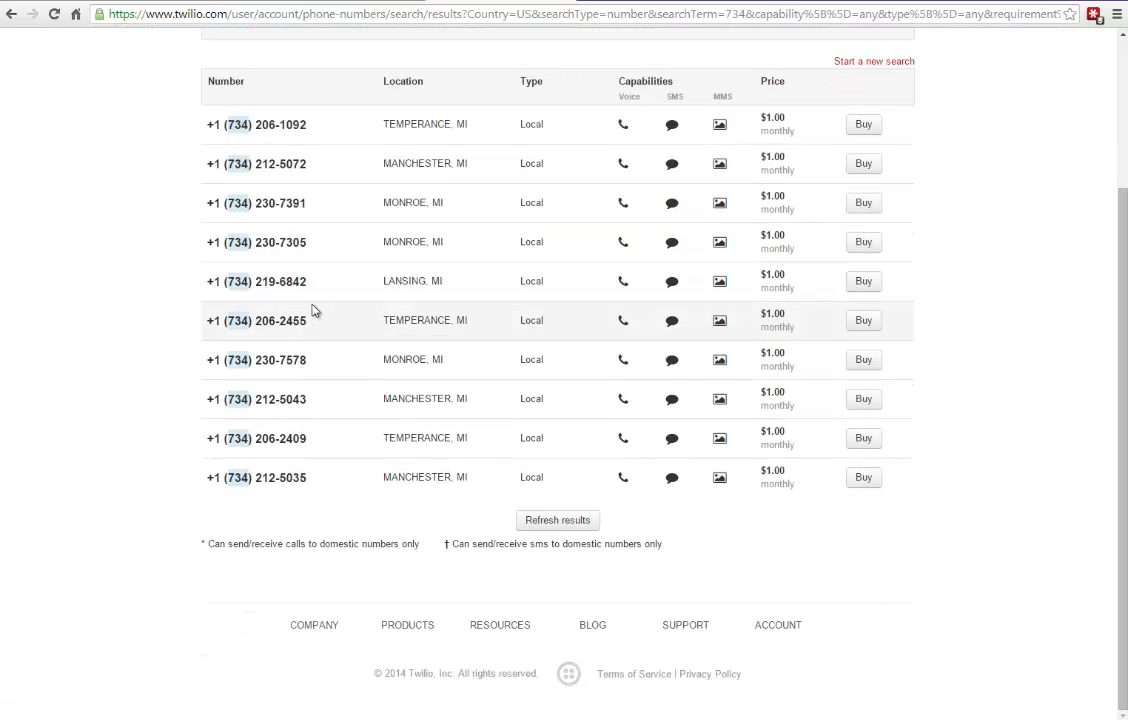
{"action": "scroll", "coordinate": [312, 300], "scroll_direction": "up", "scroll_amount": 2}
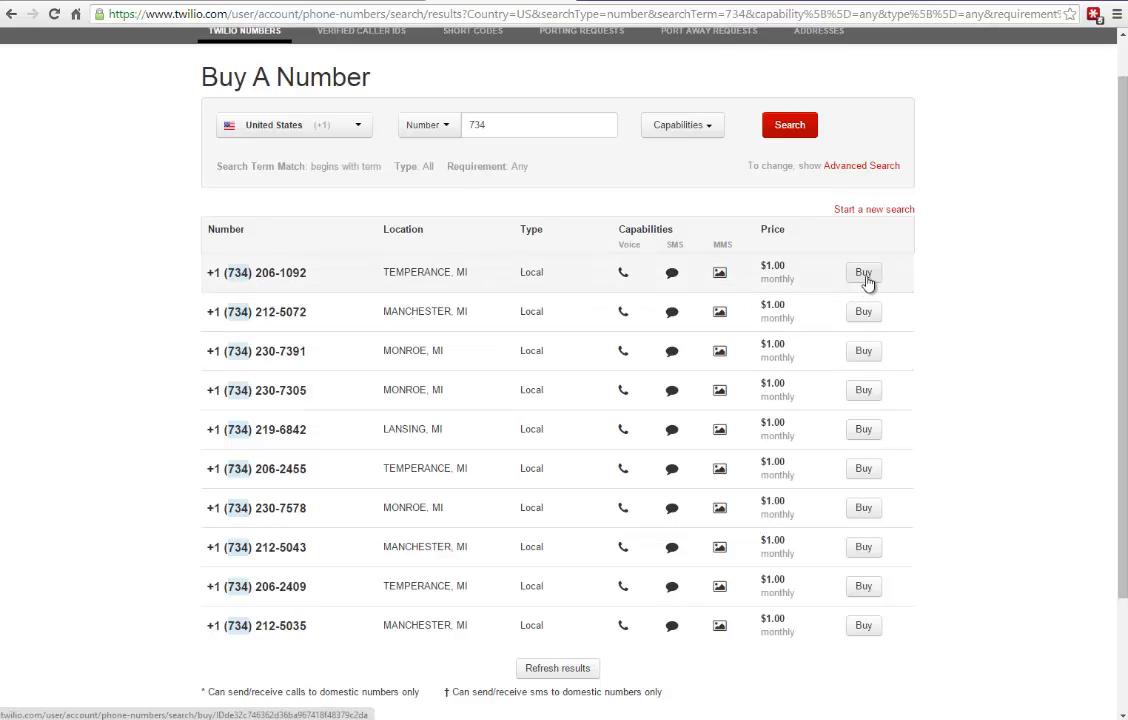
{"action": "scroll", "coordinate": [958, 271], "scroll_direction": "up", "scroll_amount": 1}
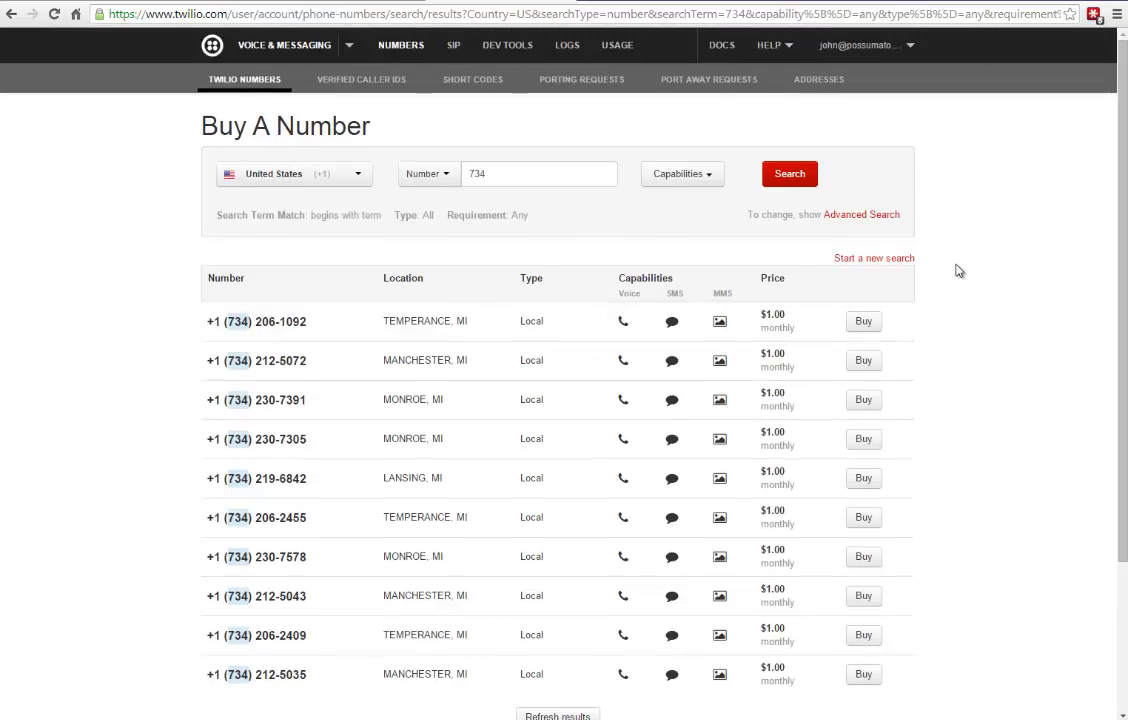
Check the Twilio account's billing overview, including balance and auto recharge, and return to the list of owned numbers
{"action": "left_click", "coordinate": [910, 45]}
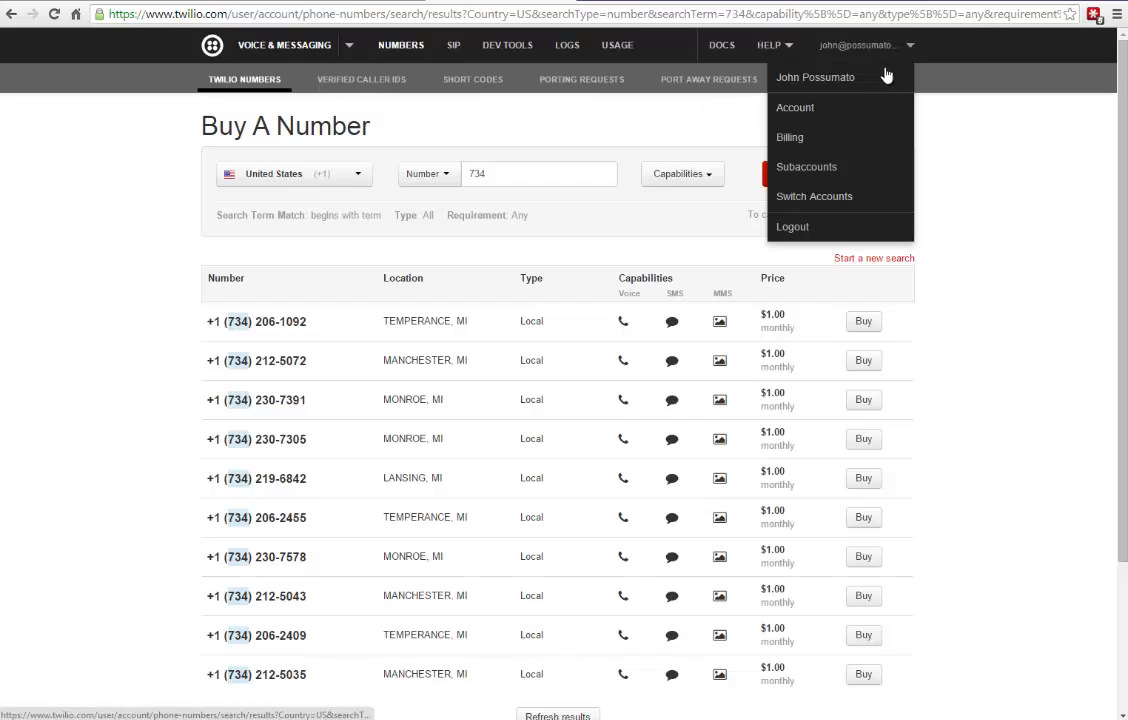
{"action": "left_click", "coordinate": [795, 139]}
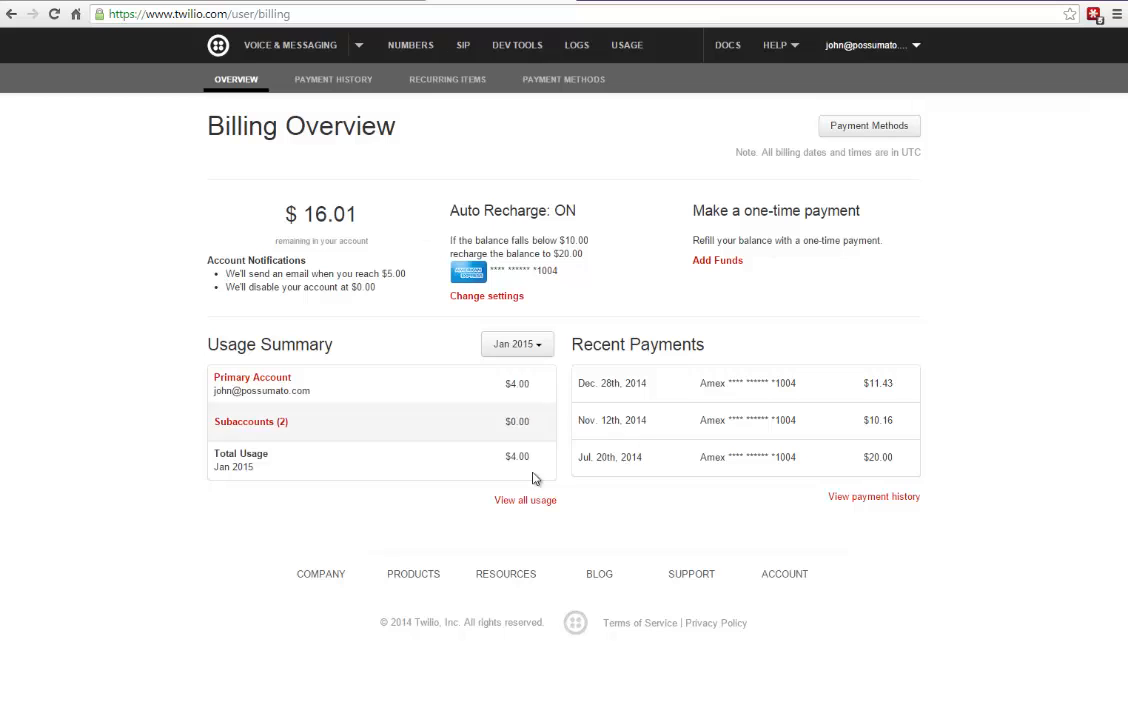
{"action": "left_click", "coordinate": [404, 54]}
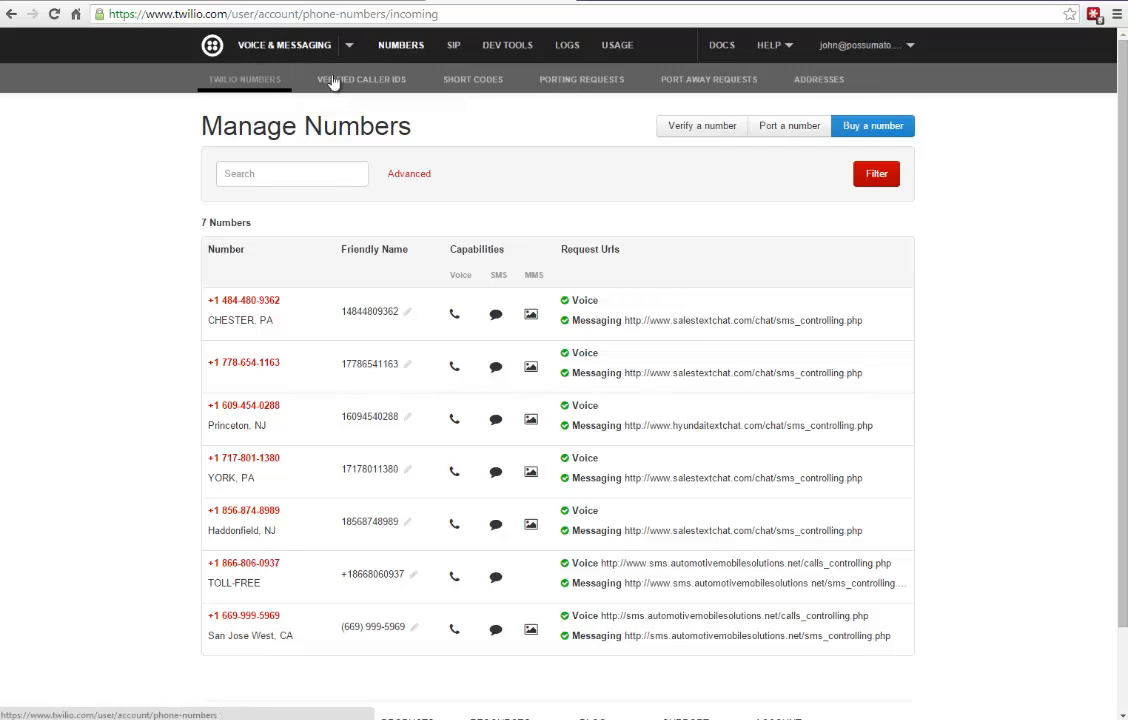
Open the Twilio account dashboard from the home page and highlight the Account SID
{"action": "left_click", "coordinate": [216, 50]}
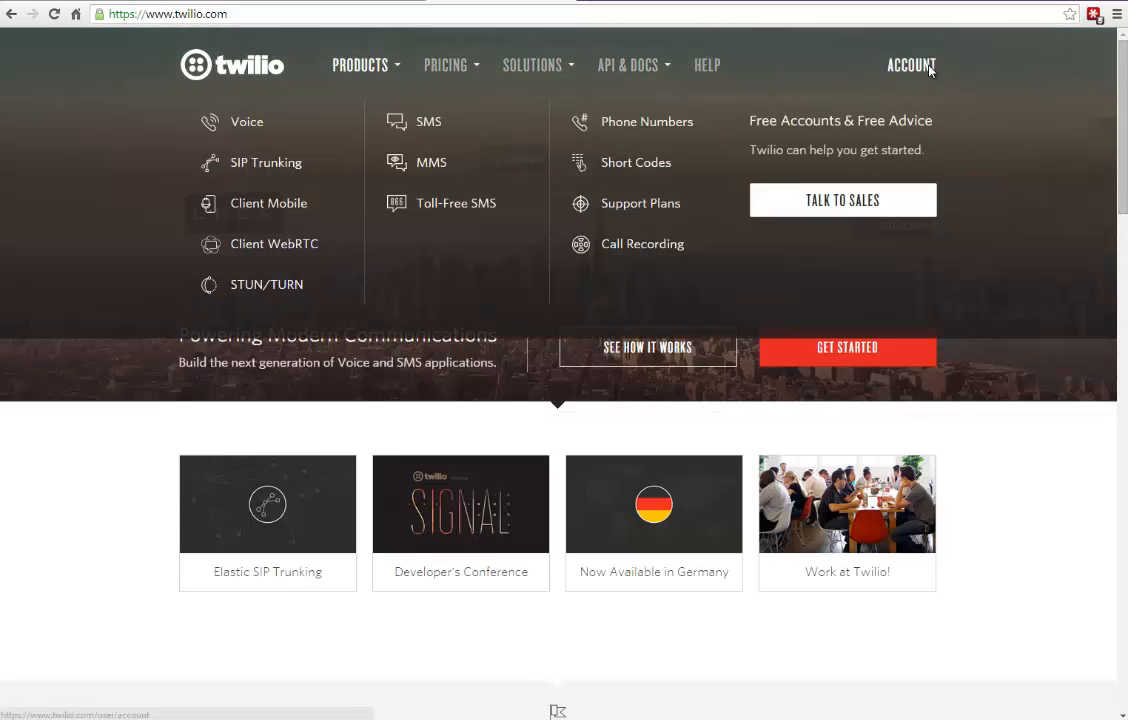
{"action": "left_click", "coordinate": [930, 68]}
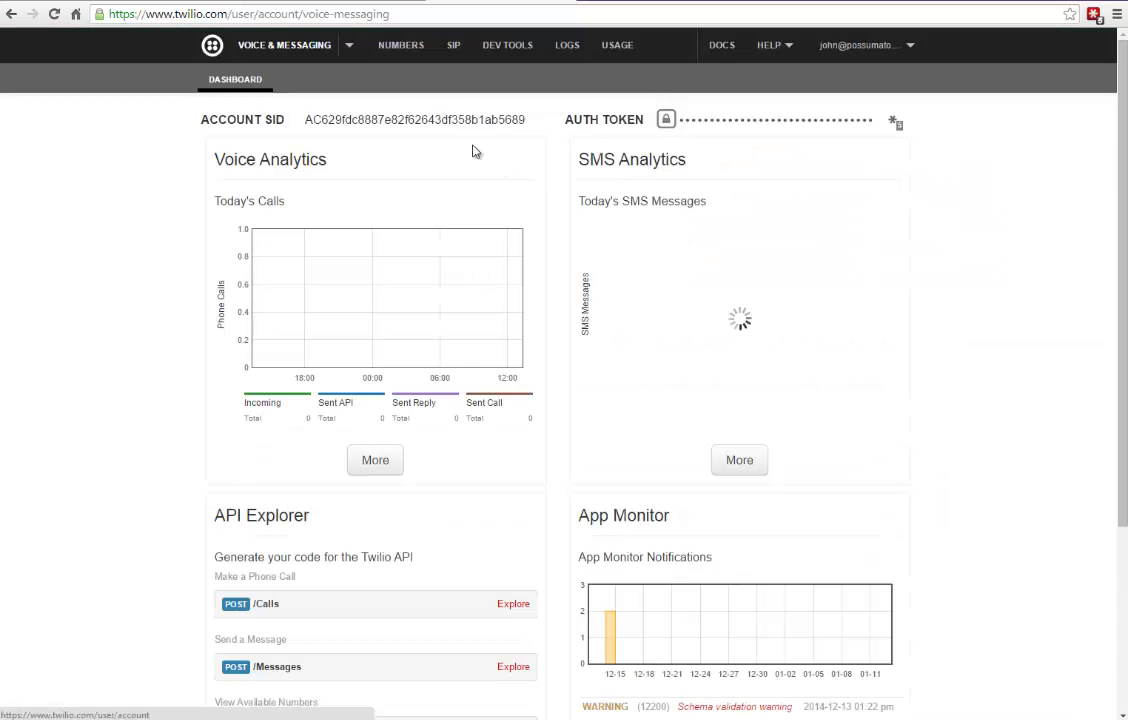
{"action": "double_click", "coordinate": [350, 119]}
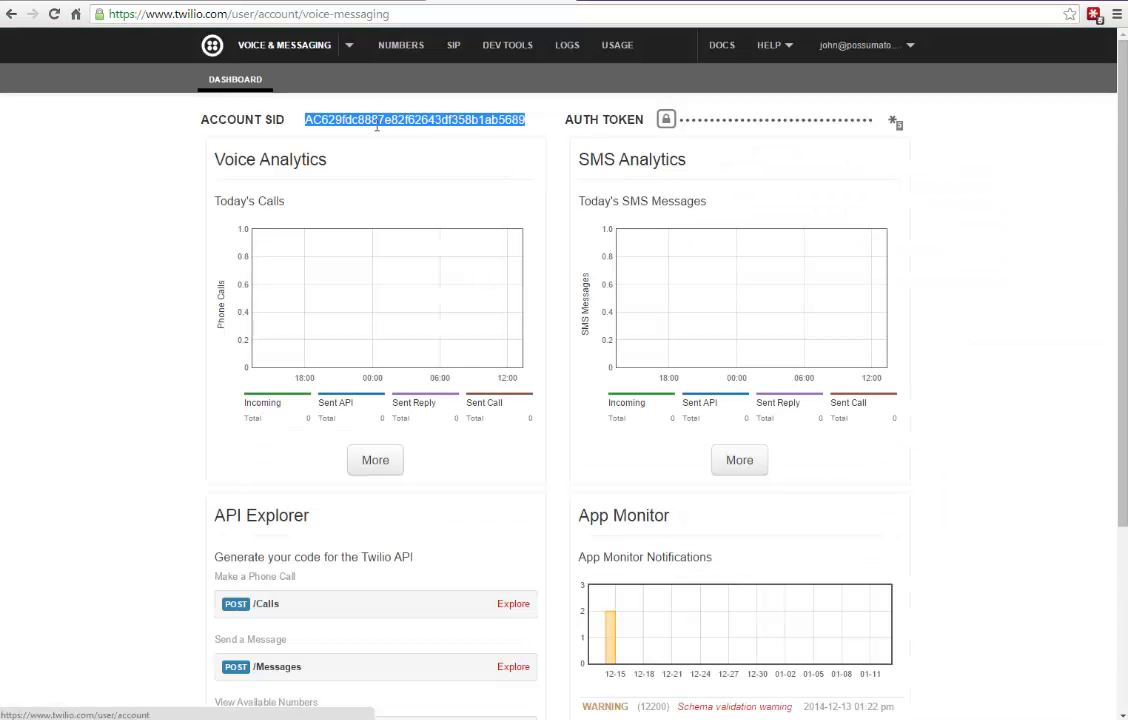
{"action": "left_click", "coordinate": [1037, 126]}
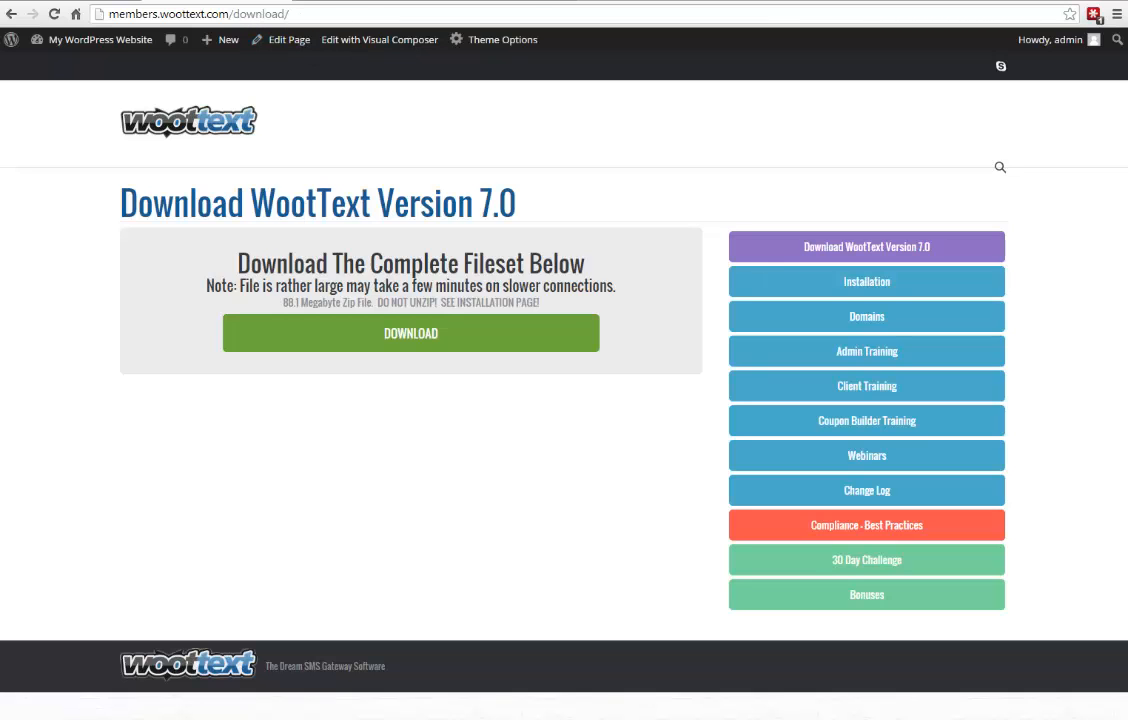
Switch to the woottext.com cPanel and open its MySQL databases page
{"action": "left_click", "coordinate": [642, 1]}
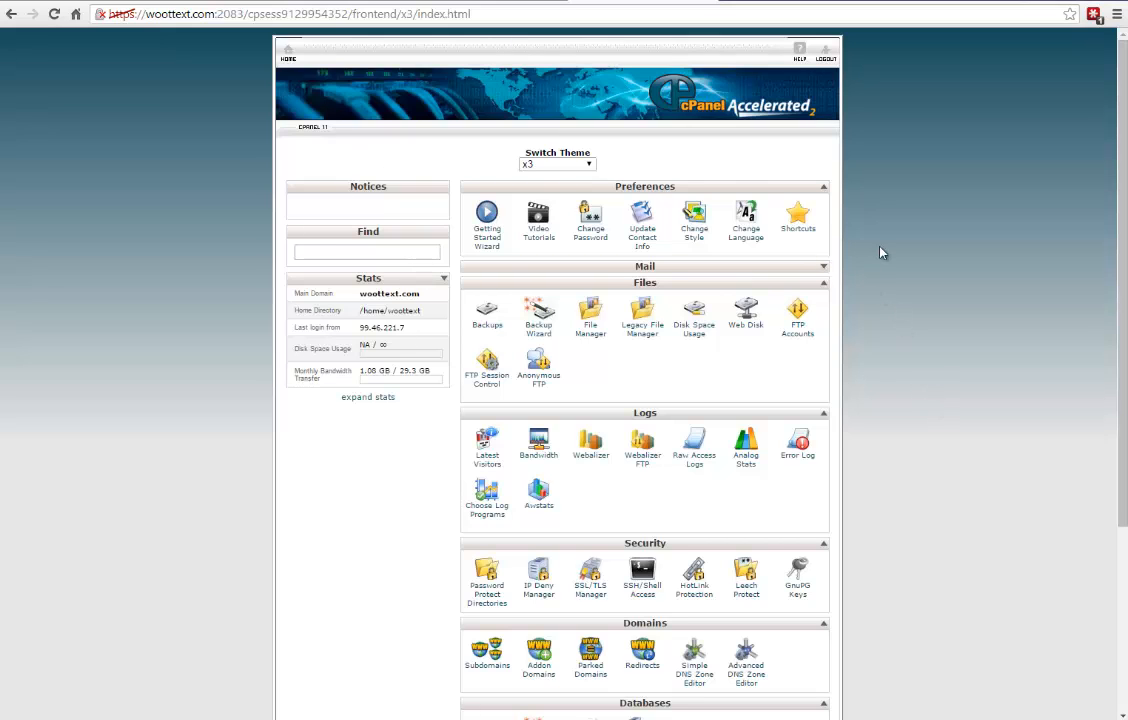
{"action": "scroll", "coordinate": [881, 253], "scroll_direction": "down", "scroll_amount": 3}
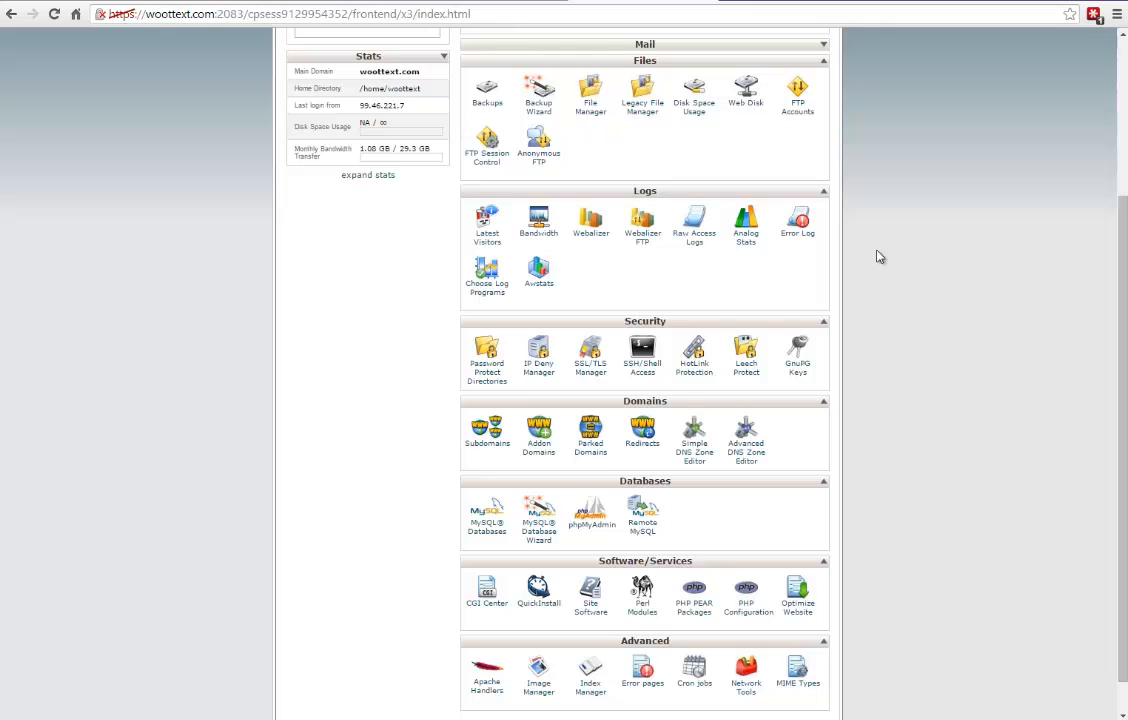
{"action": "left_click", "coordinate": [490, 515]}
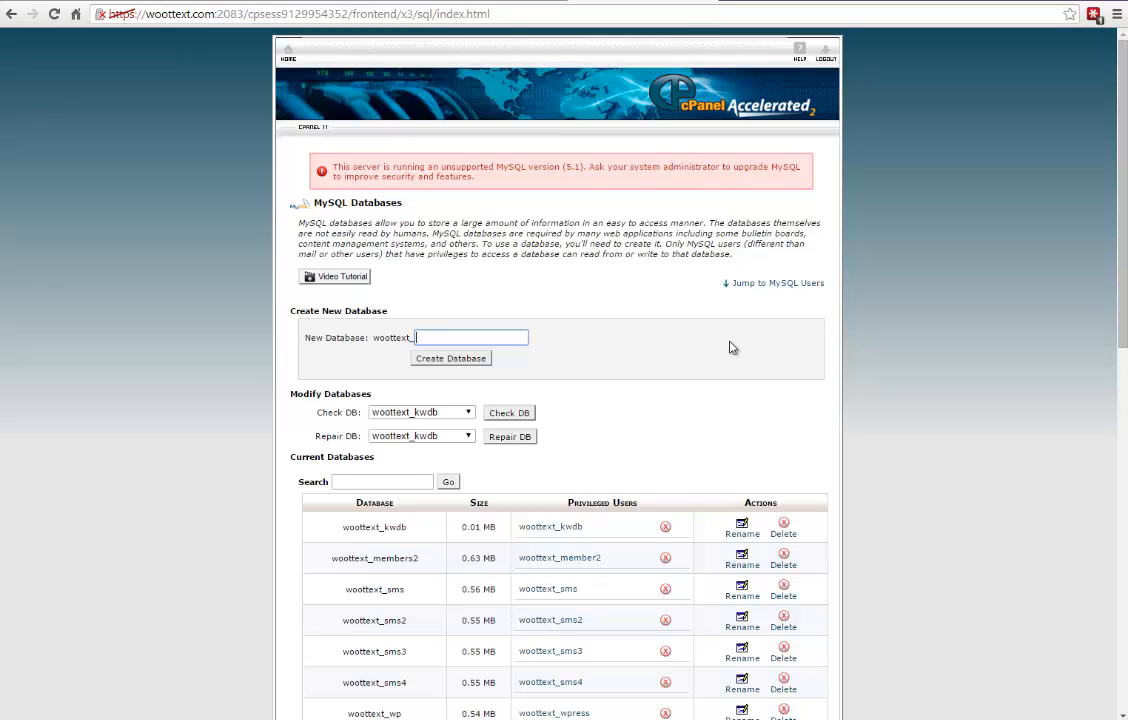
Create a new MySQL database named woottext_sms10 and return to the database overview
{"action": "type", "text": "sms"}
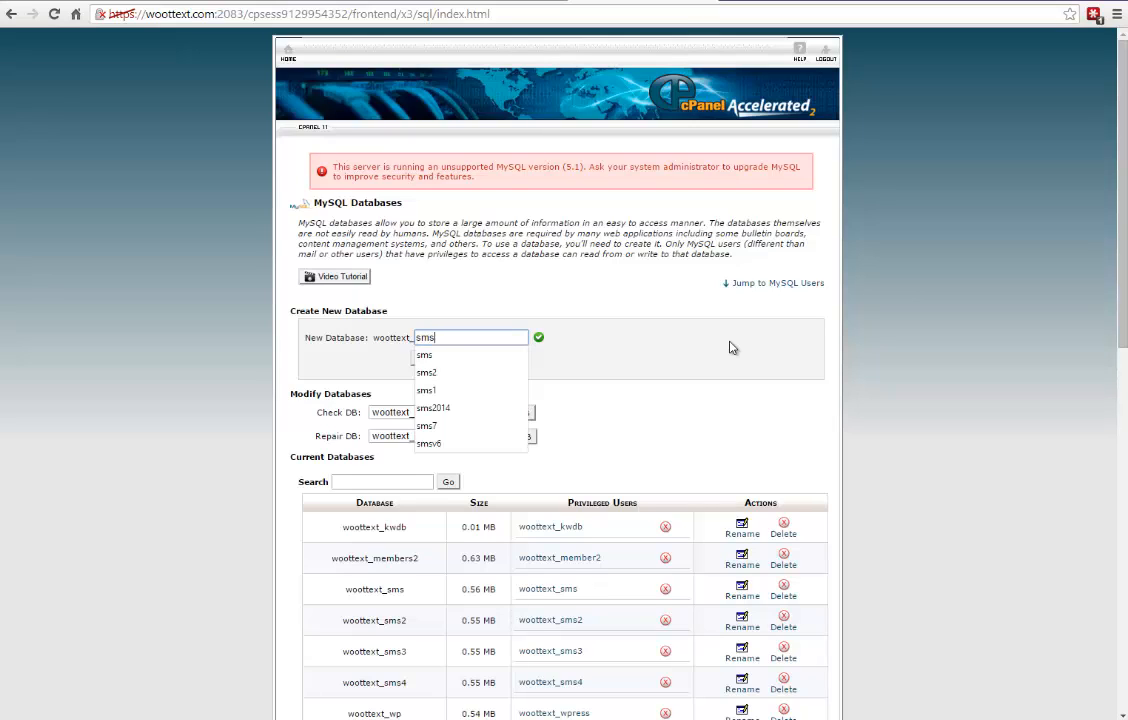
{"action": "type", "text": "10"}
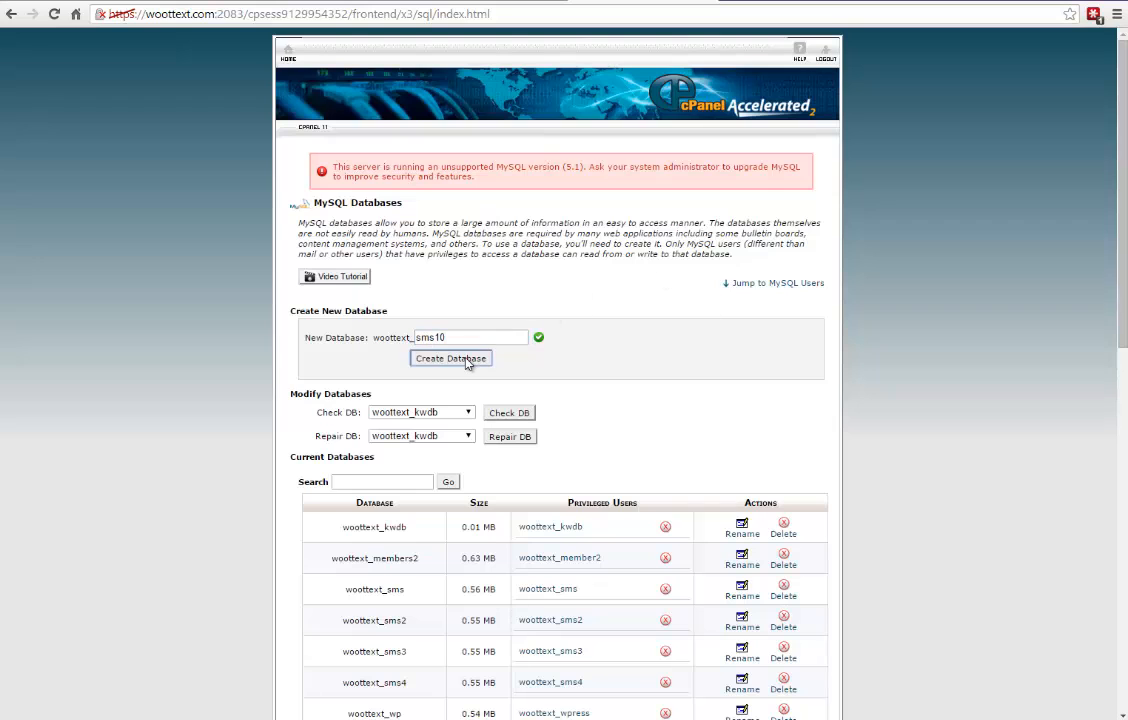
{"action": "left_click", "coordinate": [420, 358]}
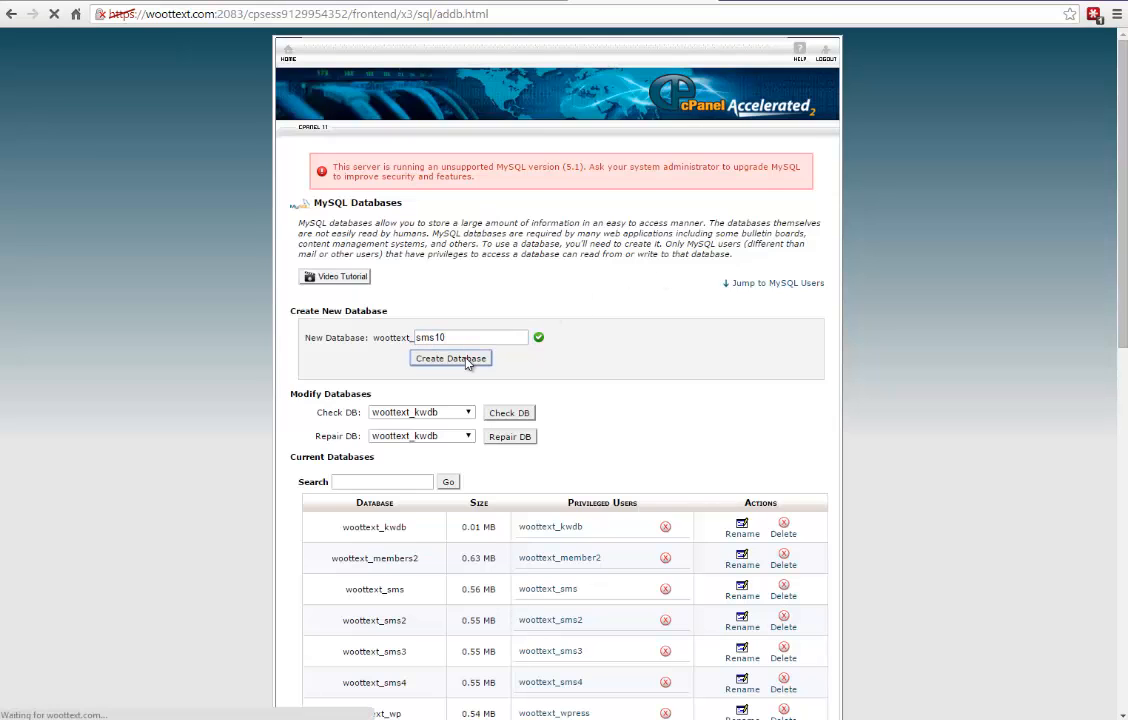
{"action": "left_click", "coordinate": [580, 223]}
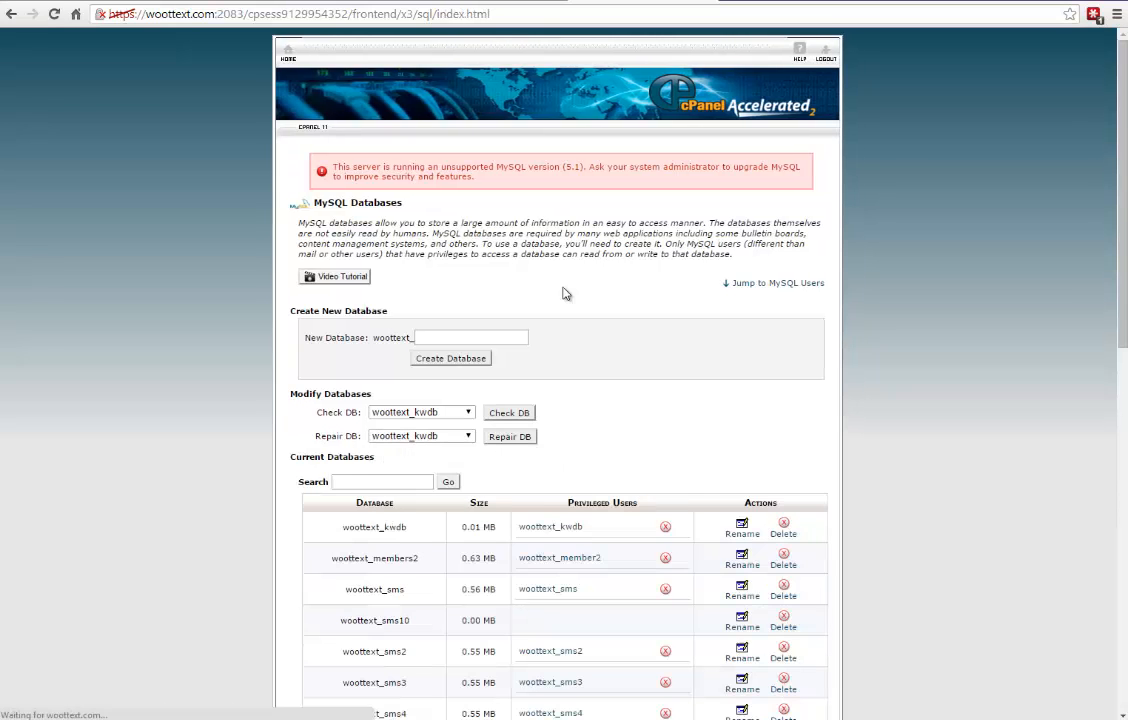
Create a MySQL user named woottext_sms10, entering and repeating the user's password
{"action": "scroll", "coordinate": [570, 293], "scroll_direction": "down", "scroll_amount": 7}
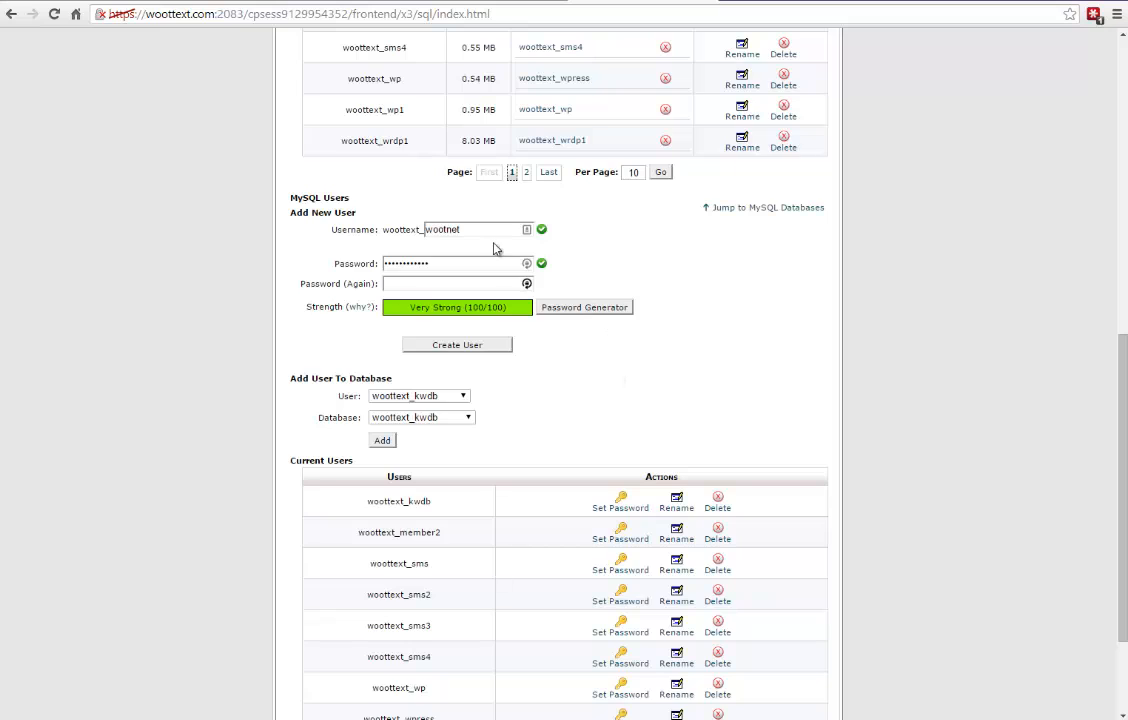
{"action": "double_click", "coordinate": [480, 228]}
{"action": "type", "text": "sms10"}
{"action": "double_click", "coordinate": [442, 262]}
{"action": "type", "text": "•••••"}
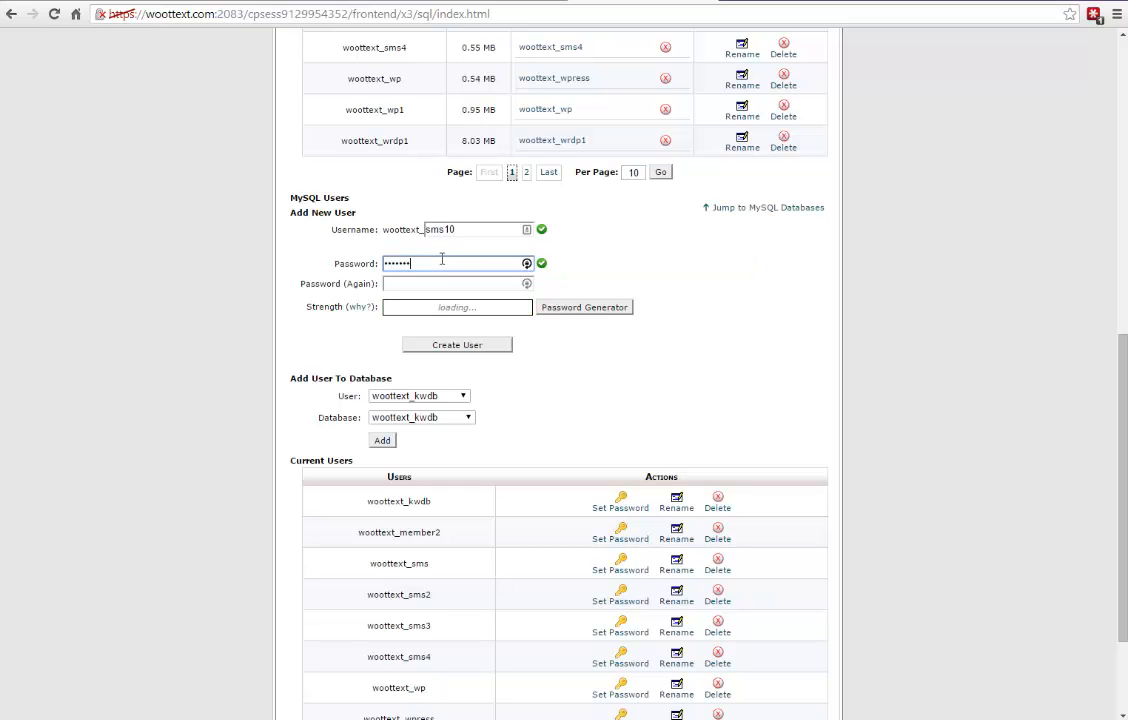
{"action": "left_click", "coordinate": [418, 283]}
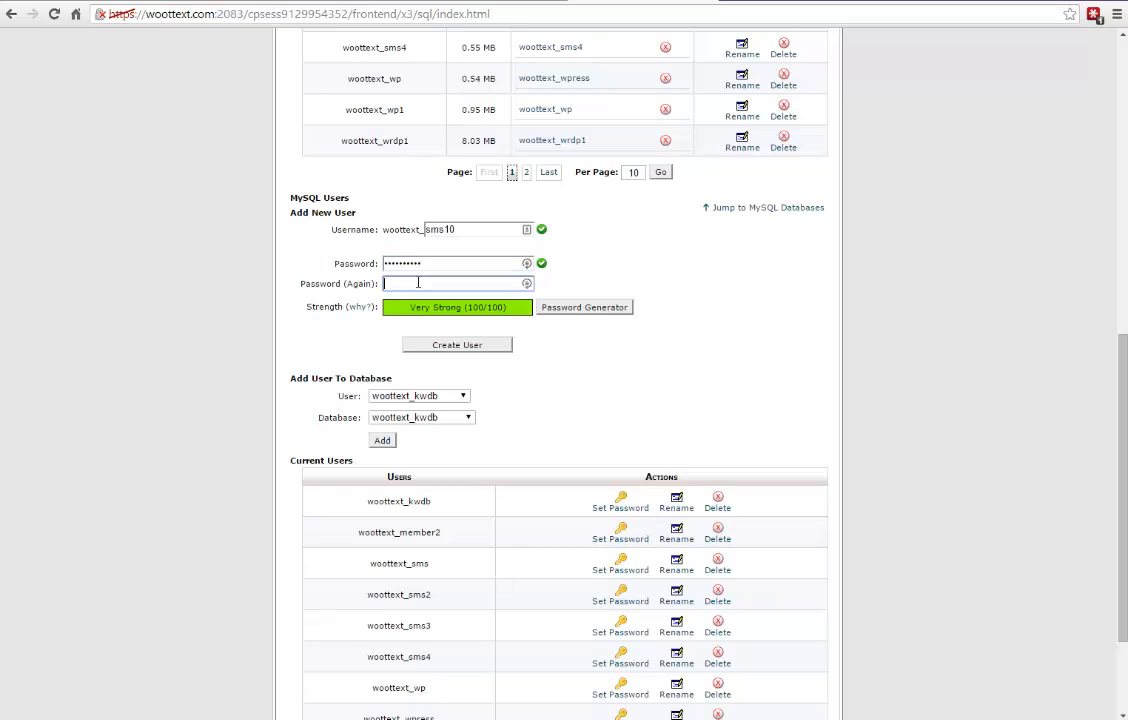
{"action": "type", "text": "••"}
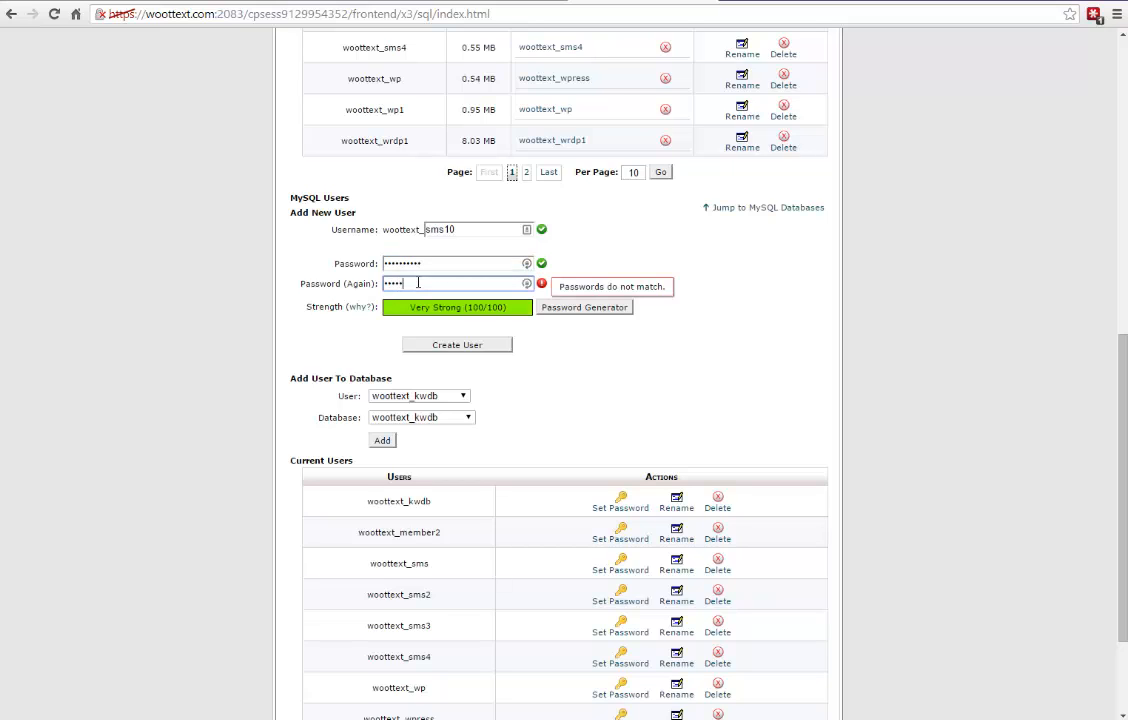
{"action": "type", "text": "••••••••"}
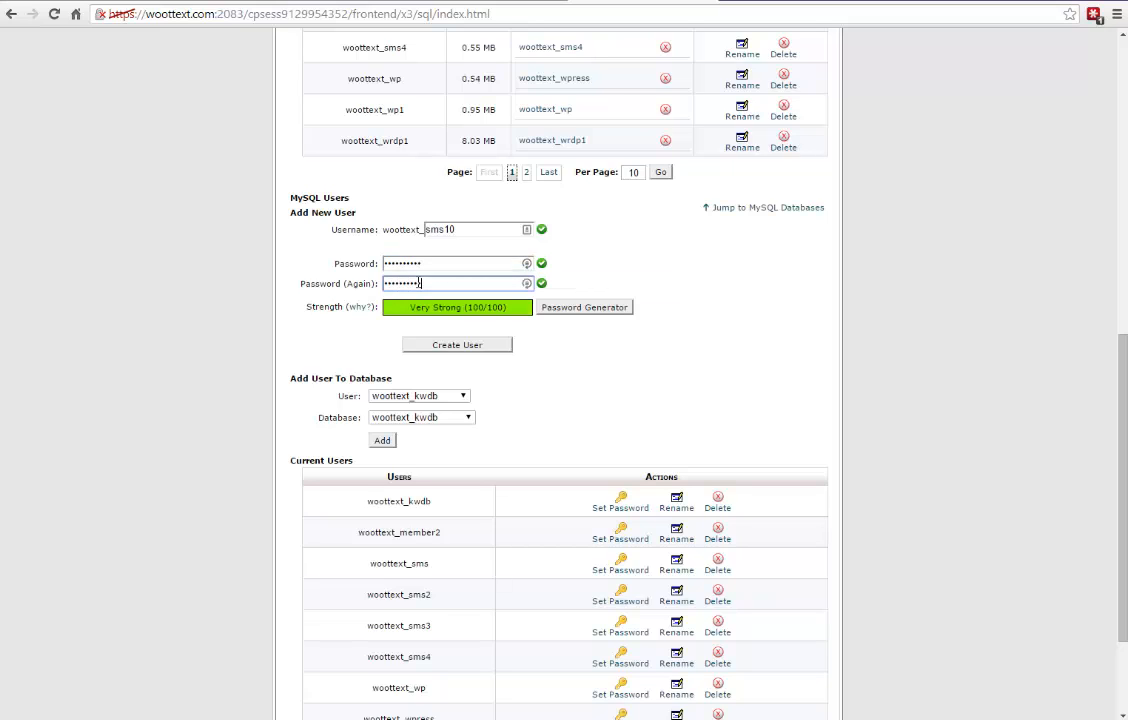
{"action": "left_click", "coordinate": [463, 347]}
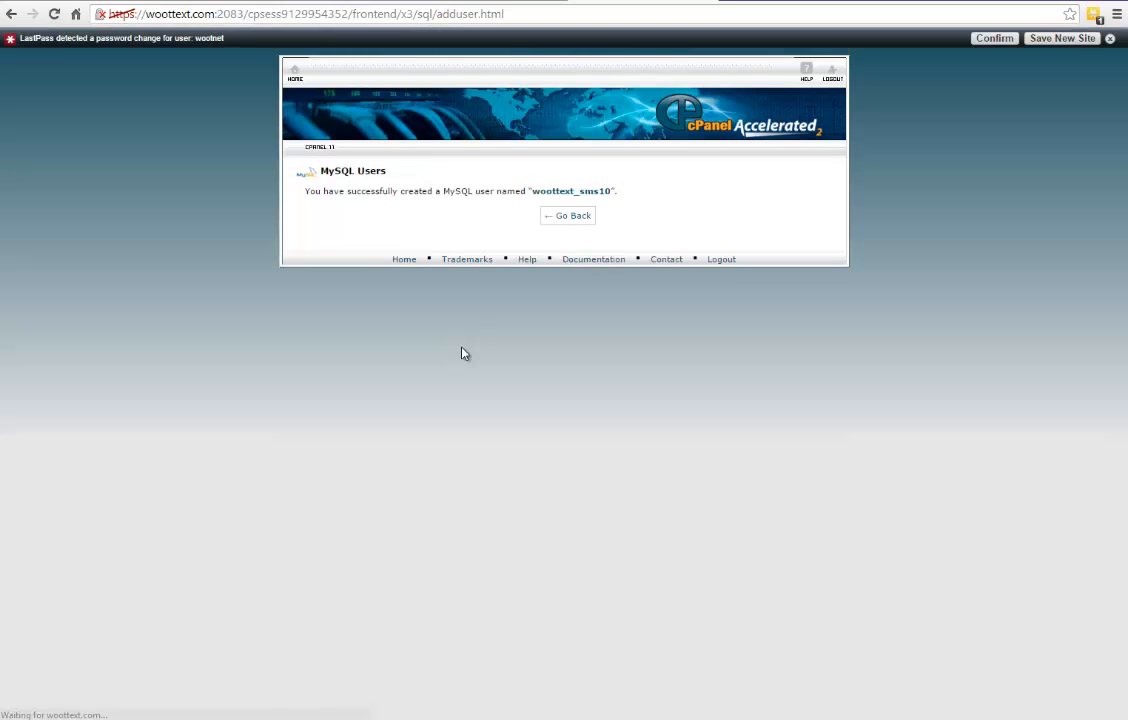
Add the MySQL user woottext_sms10 to the database woottext_sms10 and grant it all privileges
{"action": "left_click", "coordinate": [568, 216]}
{"action": "scroll", "coordinate": [450, 350], "scroll_direction": "down", "scroll_amount": 10}
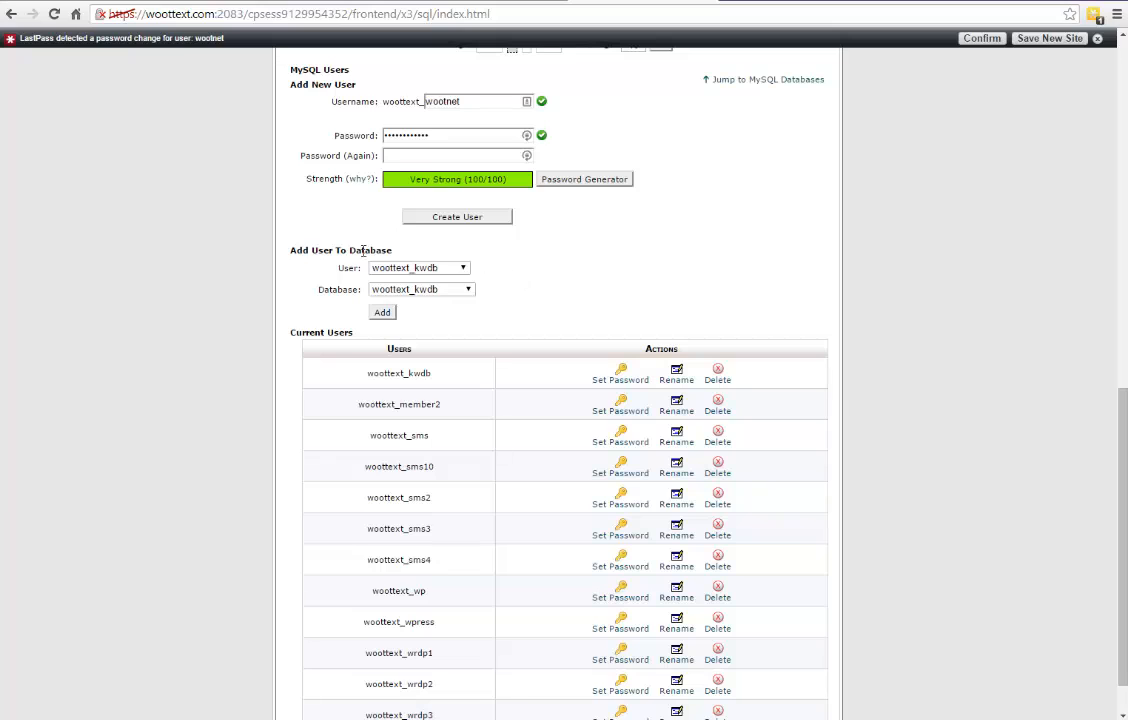
{"action": "left_click", "coordinate": [420, 268]}
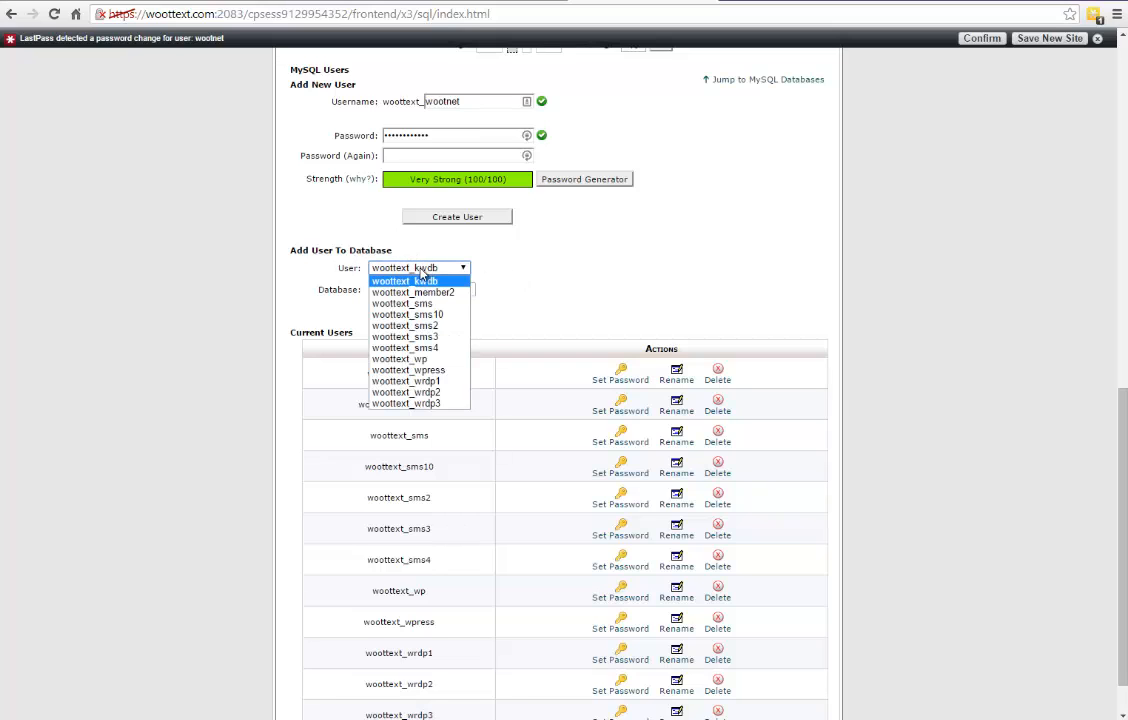
{"action": "left_click", "coordinate": [408, 314]}
{"action": "left_click", "coordinate": [446, 290]}
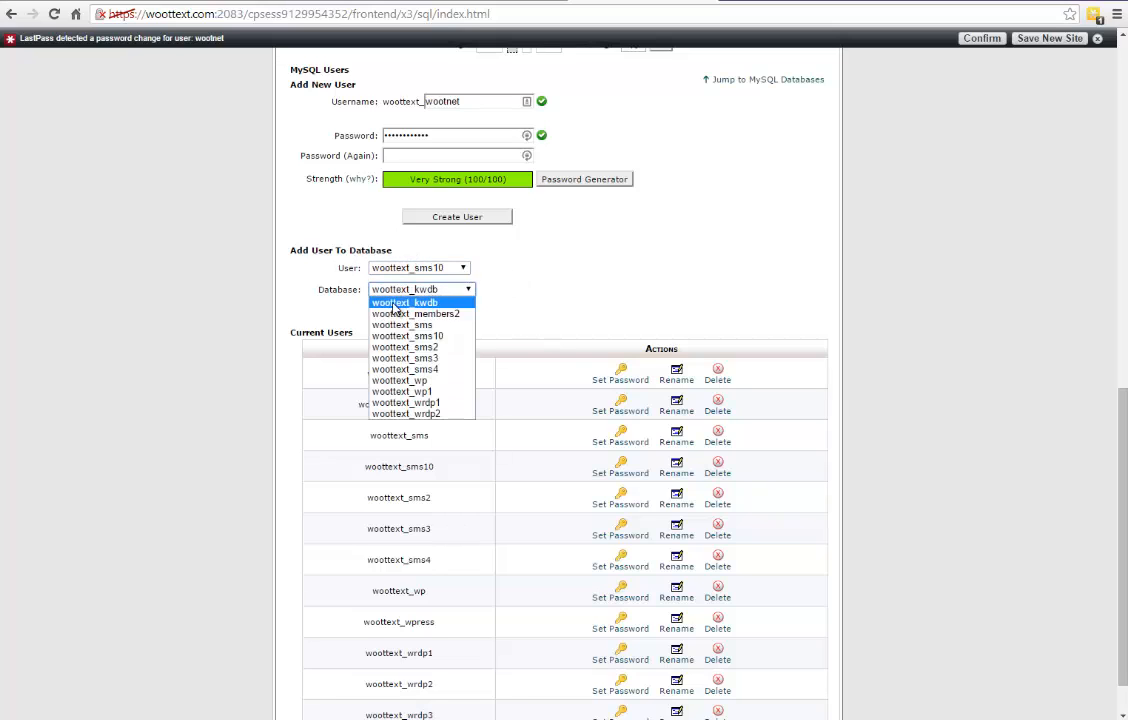
{"action": "left_click", "coordinate": [405, 336]}
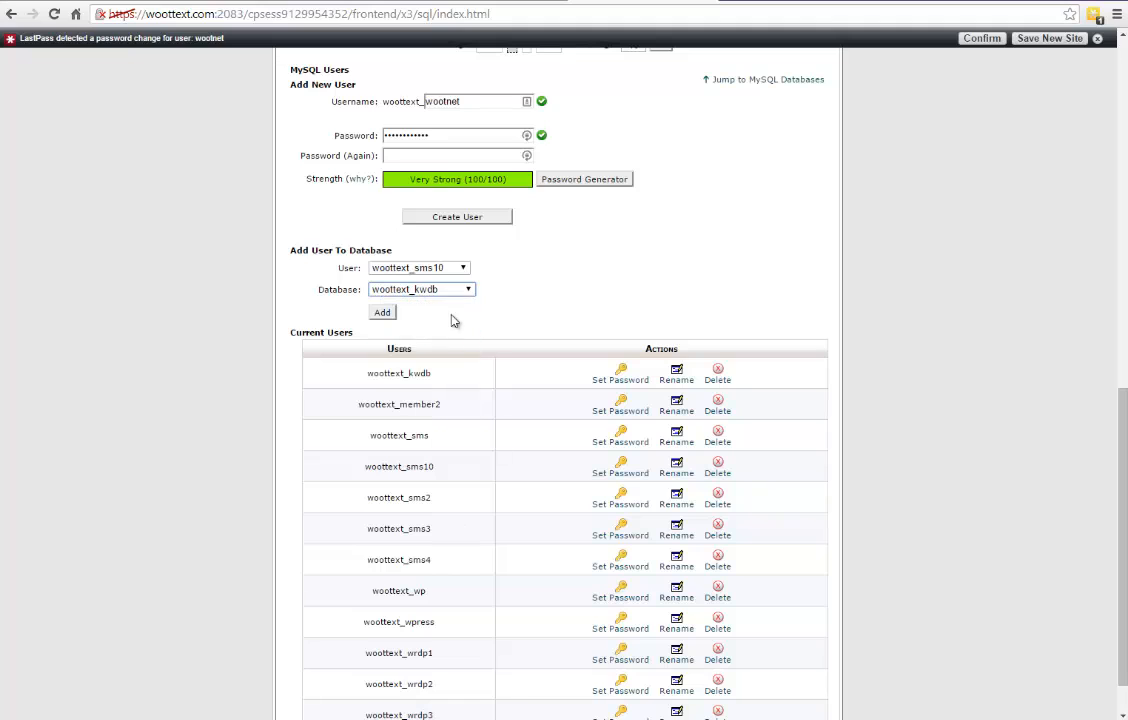
{"action": "left_click", "coordinate": [382, 313]}
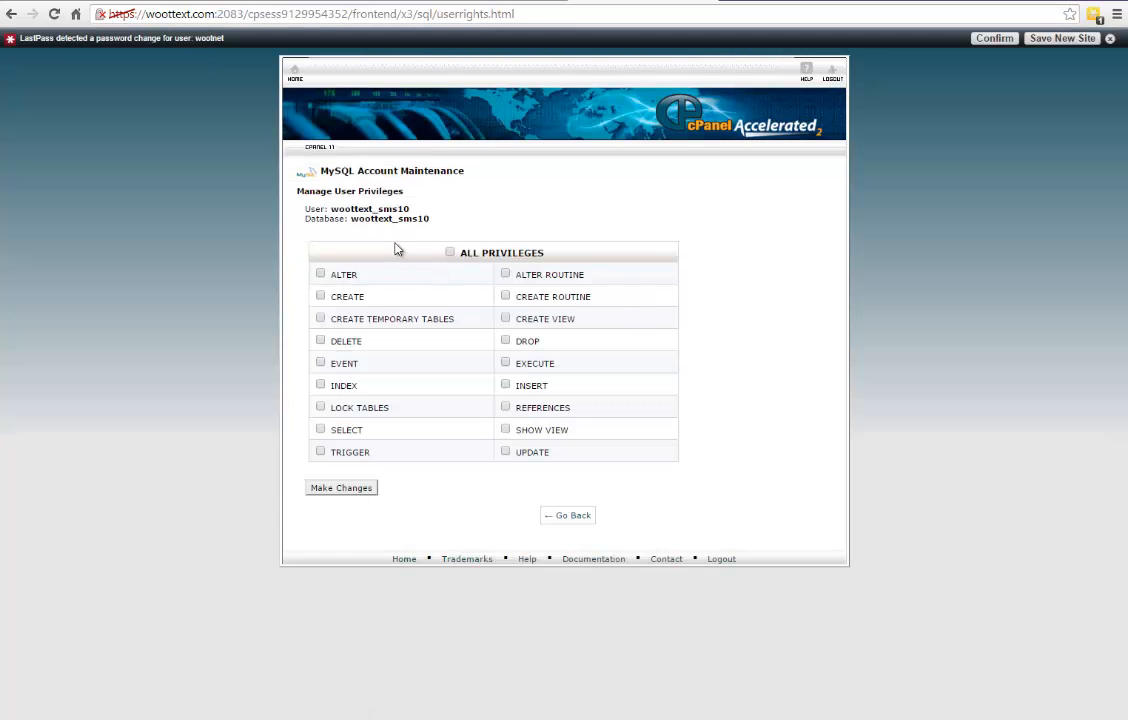
{"action": "left_click", "coordinate": [450, 252]}
{"action": "left_click", "coordinate": [358, 489]}
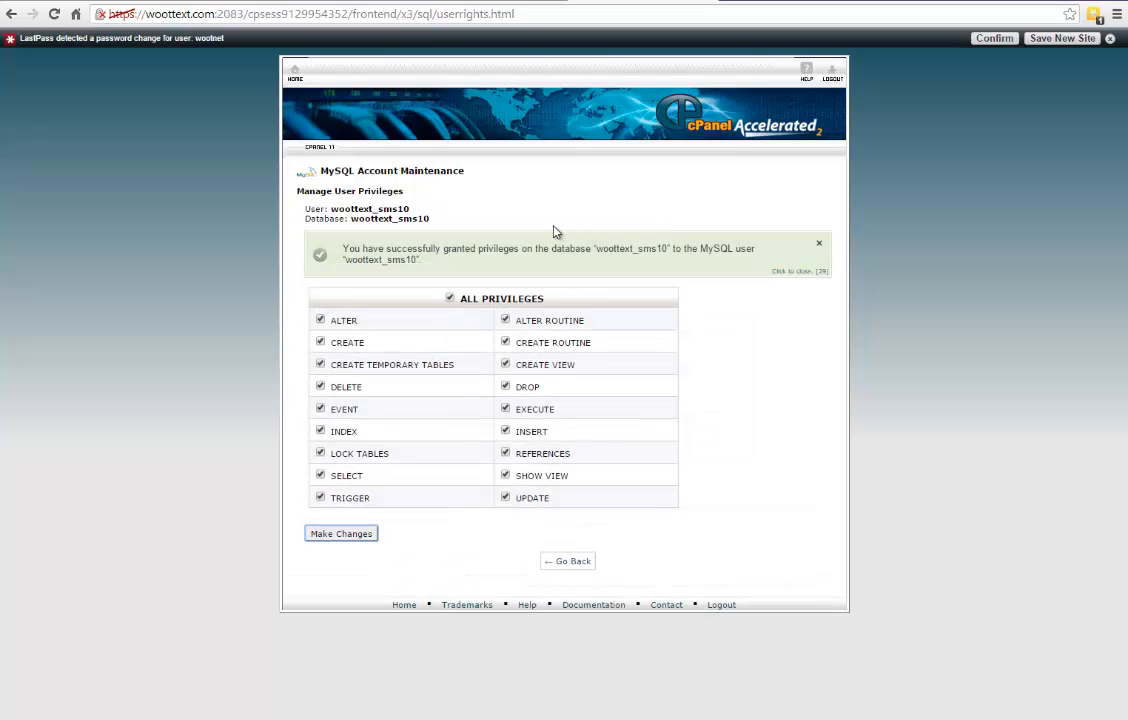
Return to the cPanel home page and open the File Manager at the document root of woottext.com
{"action": "left_click", "coordinate": [294, 80]}
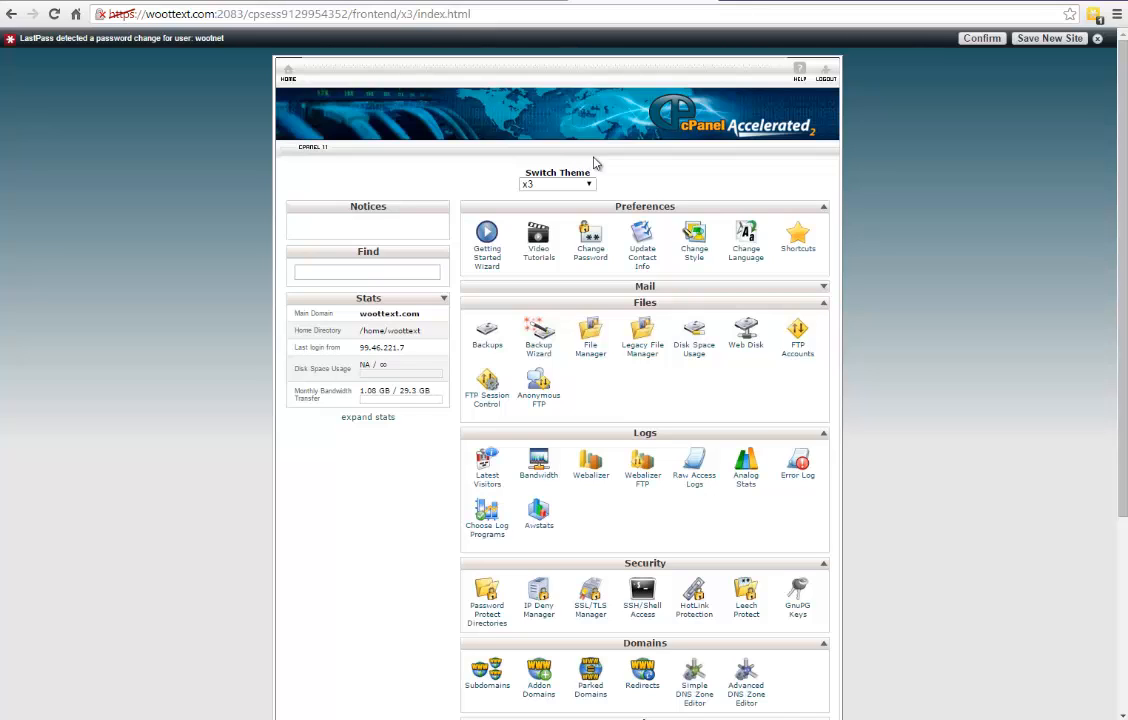
{"action": "left_click", "coordinate": [590, 342]}
{"action": "left_click", "coordinate": [557, 506]}
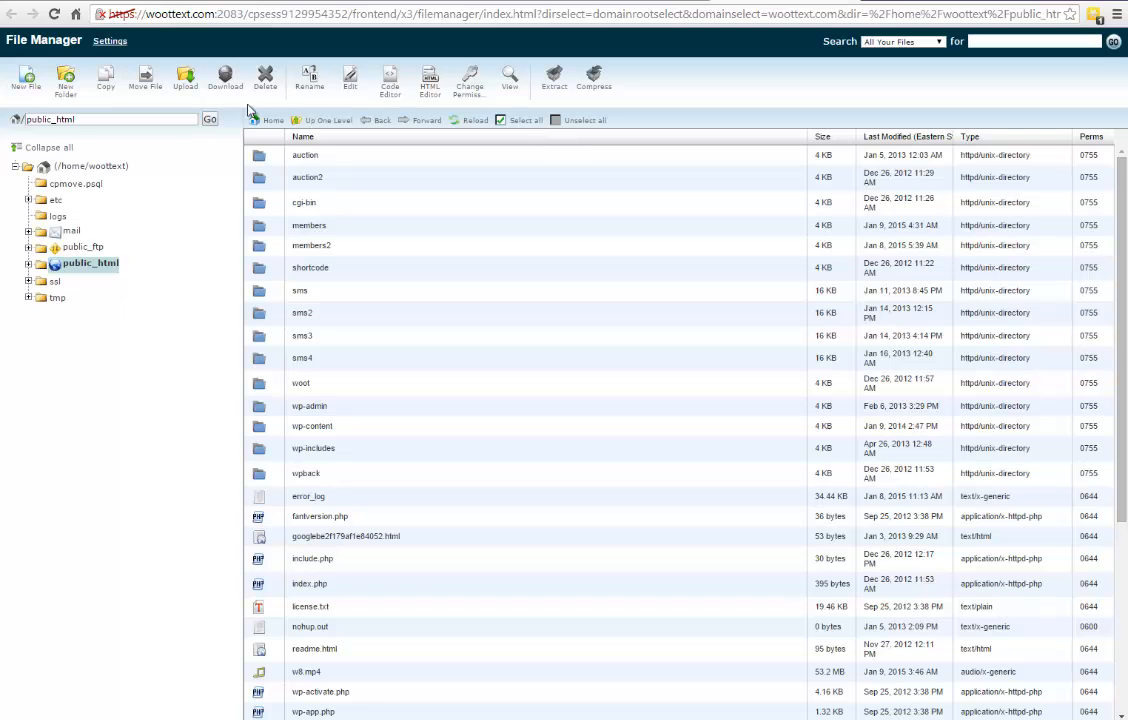
Create a new folder named sms10 in /public_html
{"action": "left_click", "coordinate": [66, 80]}
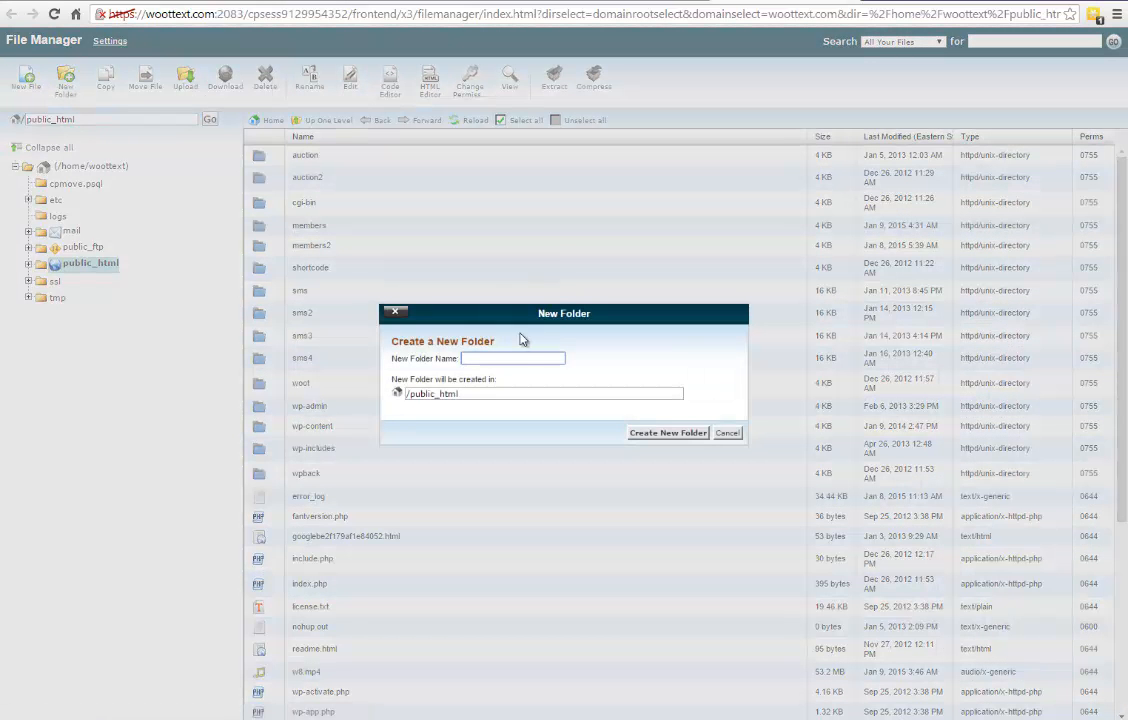
{"action": "type", "text": "sms10"}
{"action": "left_click", "coordinate": [668, 433]}
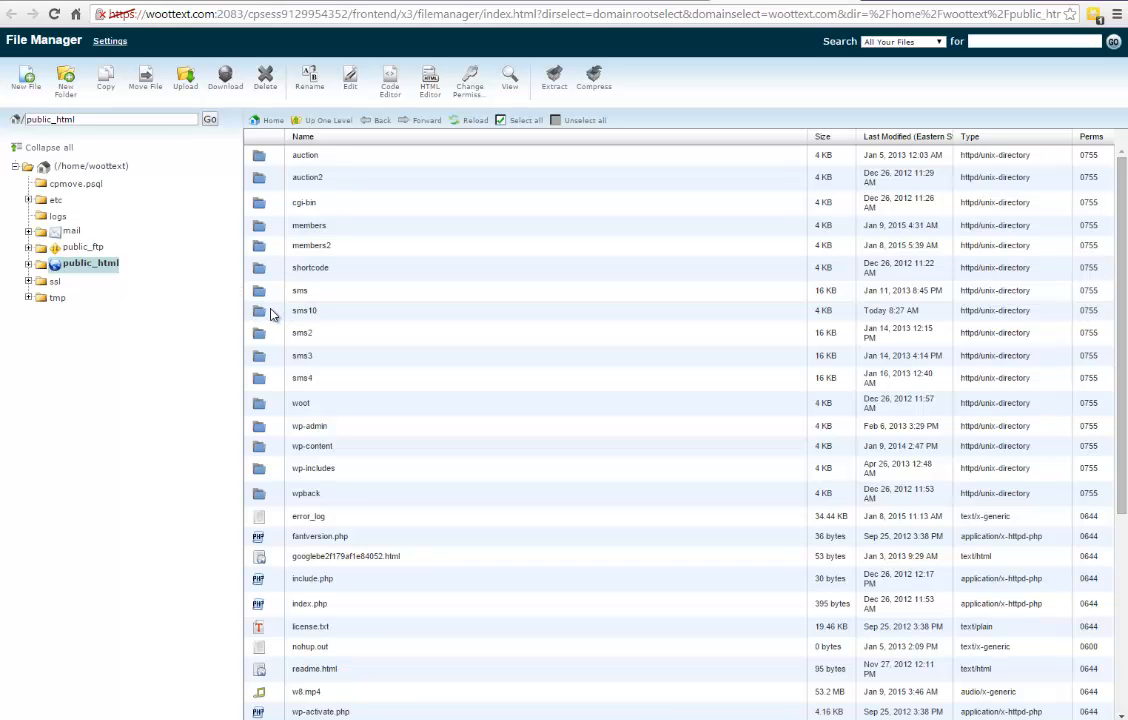
Open the sms10 folder and upload the zip file WBSMS+Version+7.7.5 from Downloads into it
{"action": "scroll", "coordinate": [285, 300], "scroll_direction": "down", "scroll_amount": 1}
{"action": "scroll", "coordinate": [290, 300], "scroll_direction": "up", "scroll_amount": 1}
{"action": "double_click", "coordinate": [279, 312]}
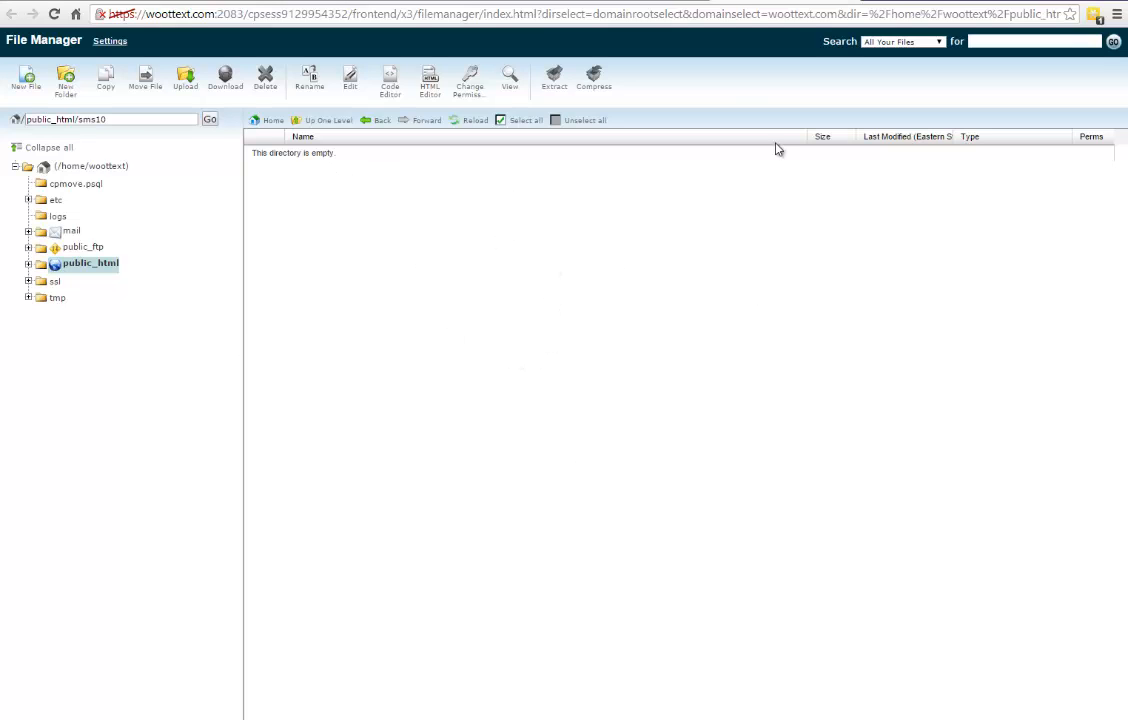
{"action": "left_click", "coordinate": [184, 90]}
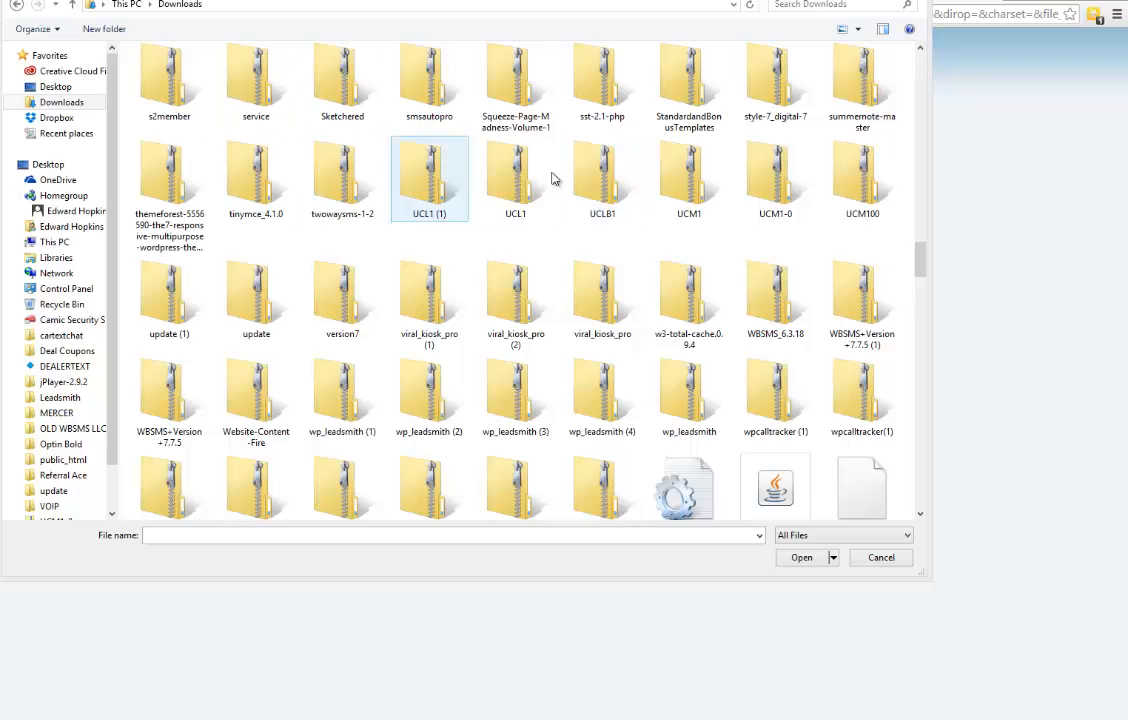
{"action": "left_click", "coordinate": [165, 400]}
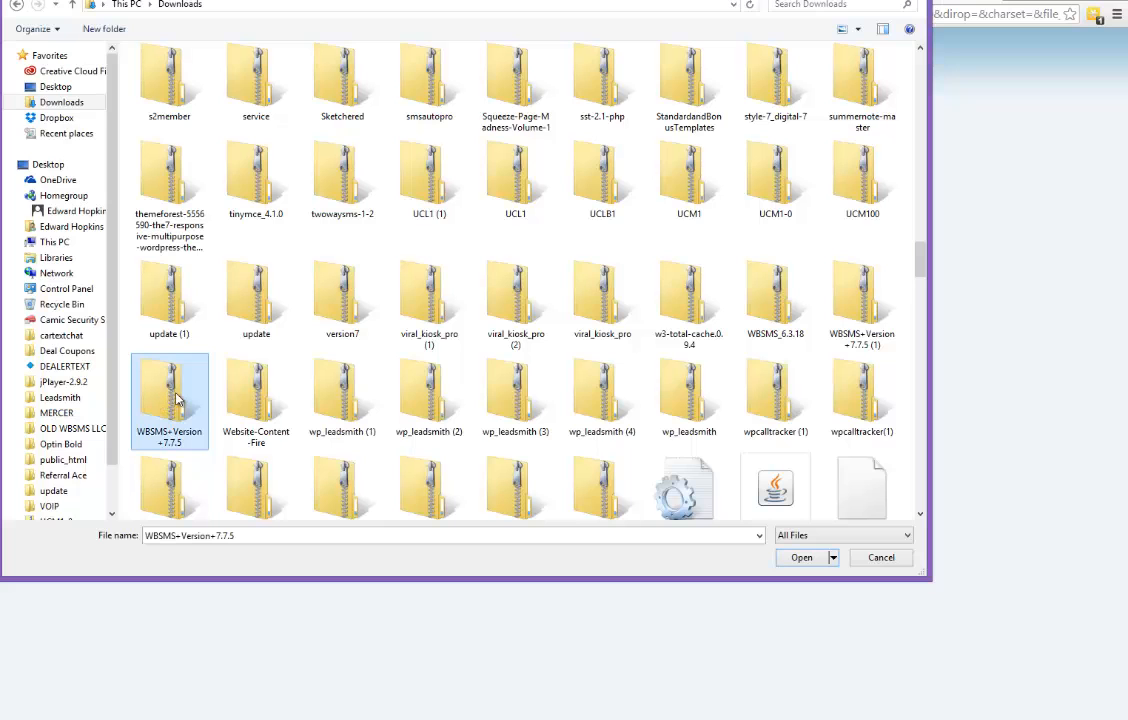
{"action": "left_click", "coordinate": [801, 557]}
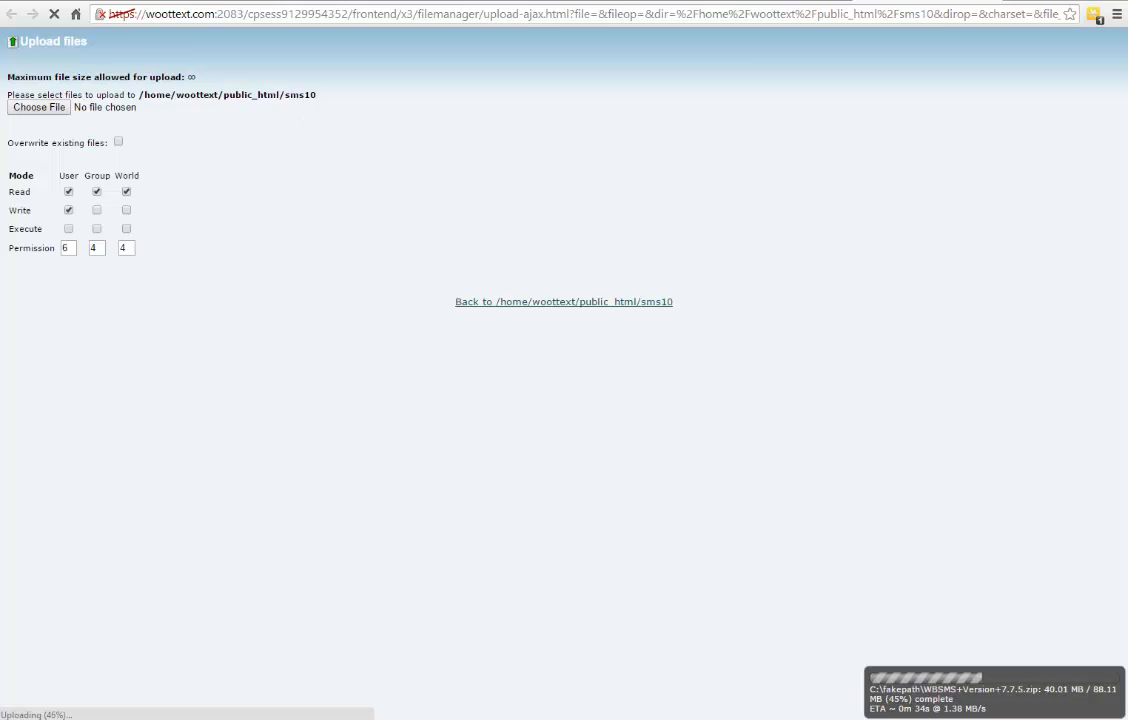
Switch to FileZilla and connect to the woottext.com FTP server with the username woottext, filling in the account password
{"action": "left_click_drag", "start_coordinate": [573, 60], "coordinate": [263, 14]}
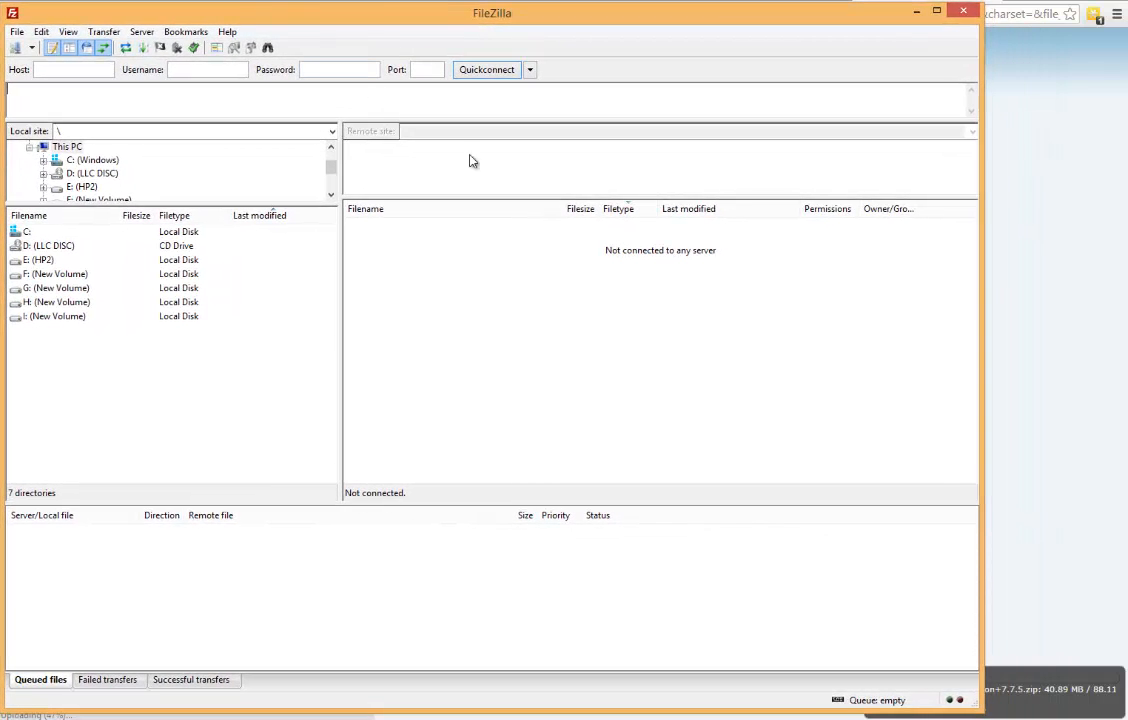
{"action": "left_click_drag", "start_coordinate": [980, 711], "coordinate": [1110, 710]}
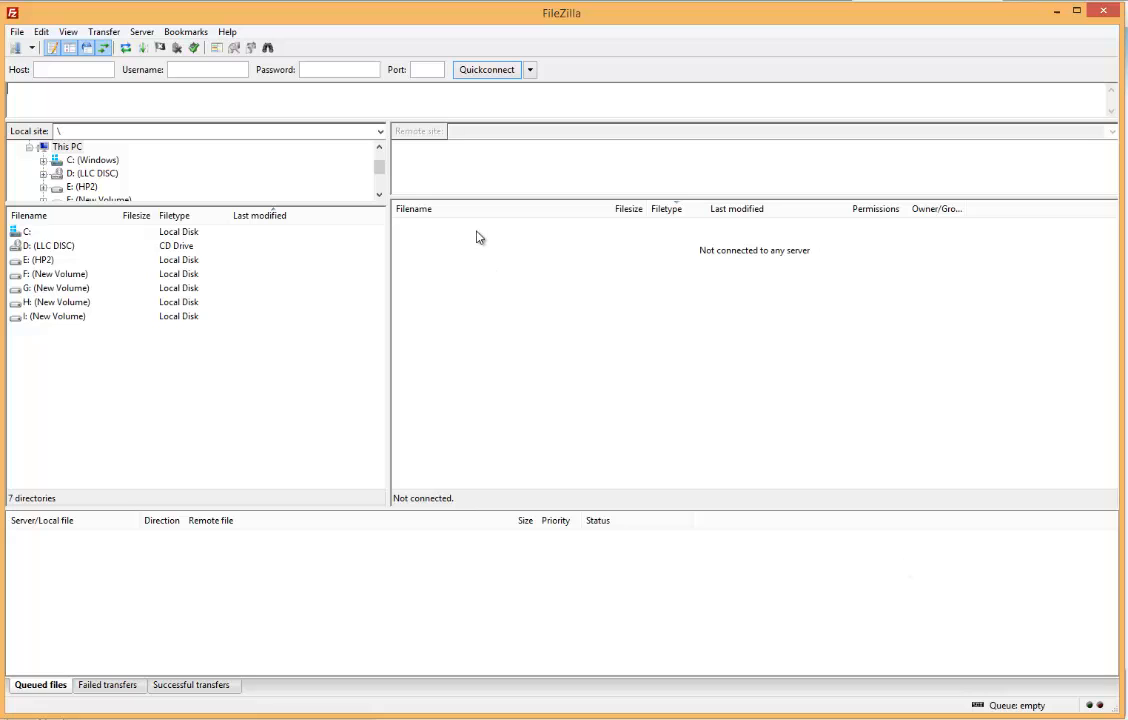
{"action": "left_click", "coordinate": [68, 69]}
{"action": "type", "text": "ftp"}
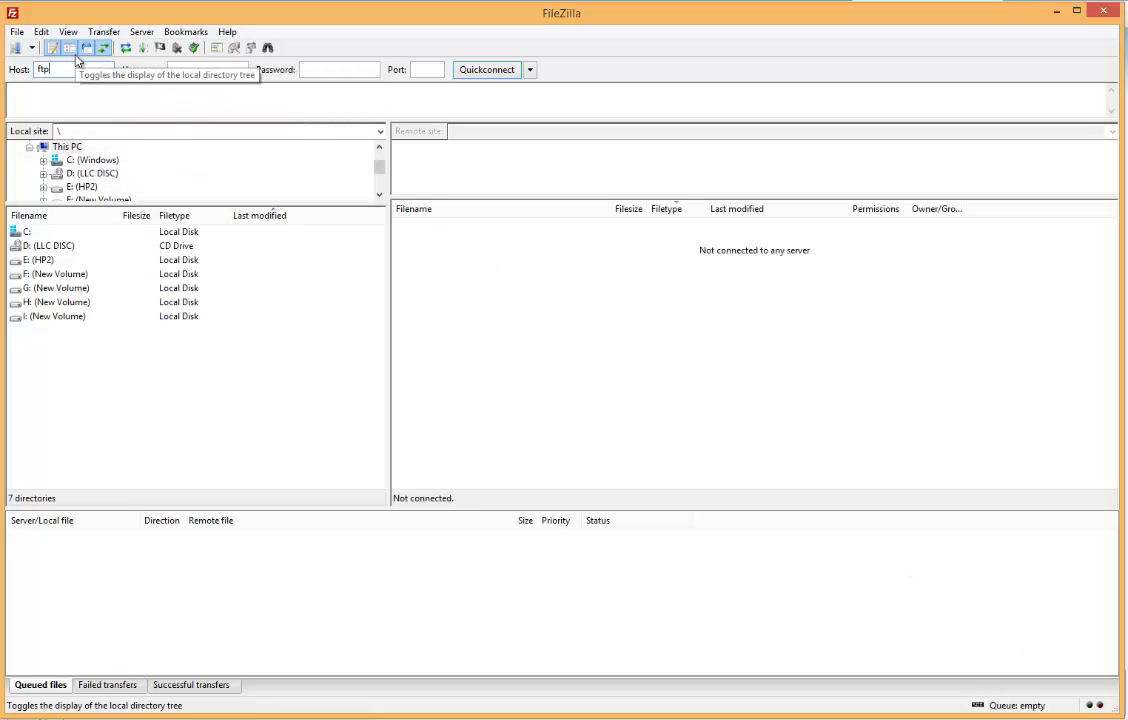
{"action": "type", "text": "://wootext.com"}
{"action": "key", "text": "Tab"}
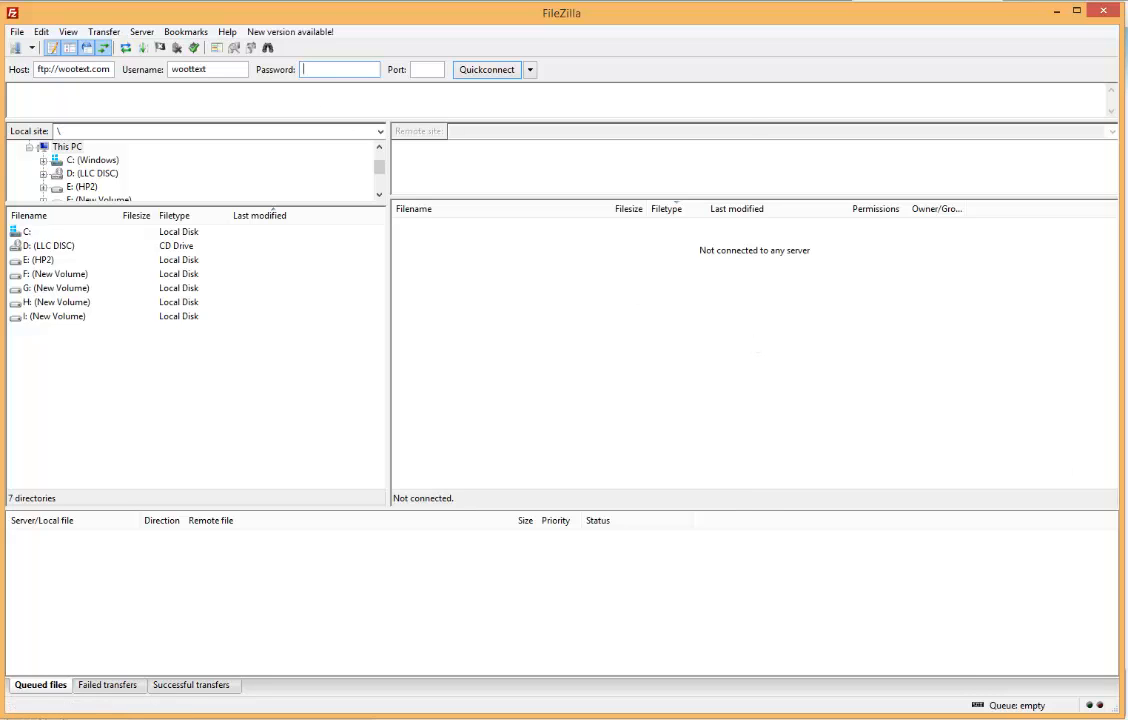
{"action": "right_click", "coordinate": [312, 66]}
{"action": "left_click", "coordinate": [354, 127]}
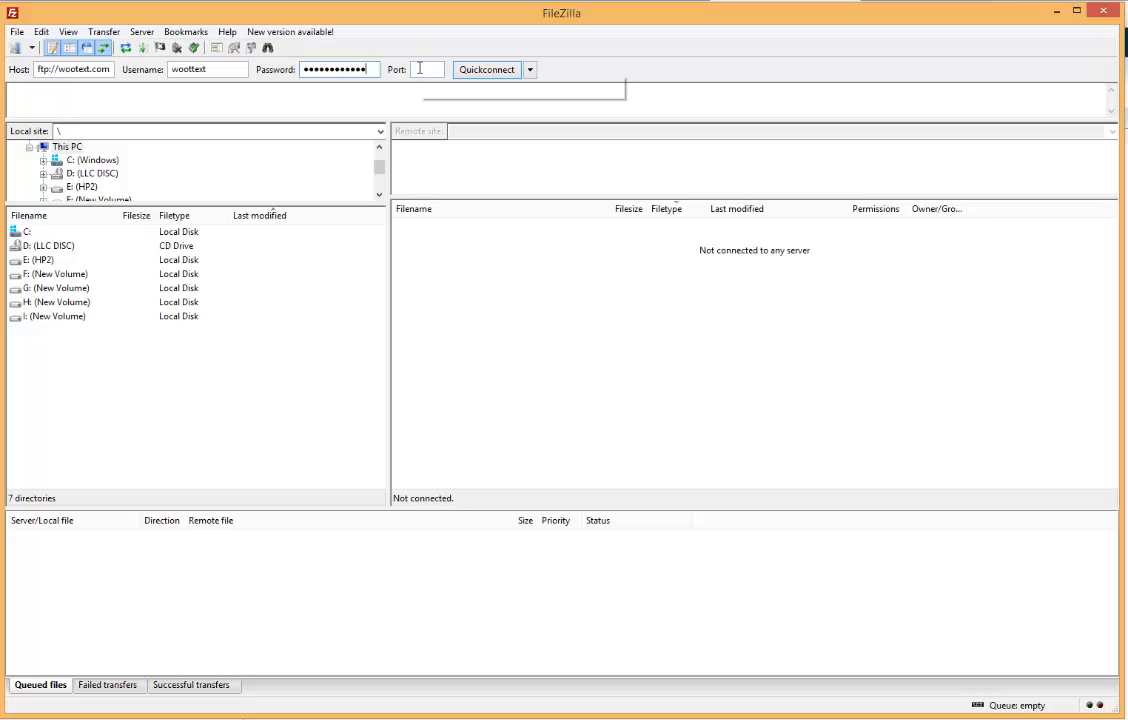
{"action": "left_click", "coordinate": [478, 70]}
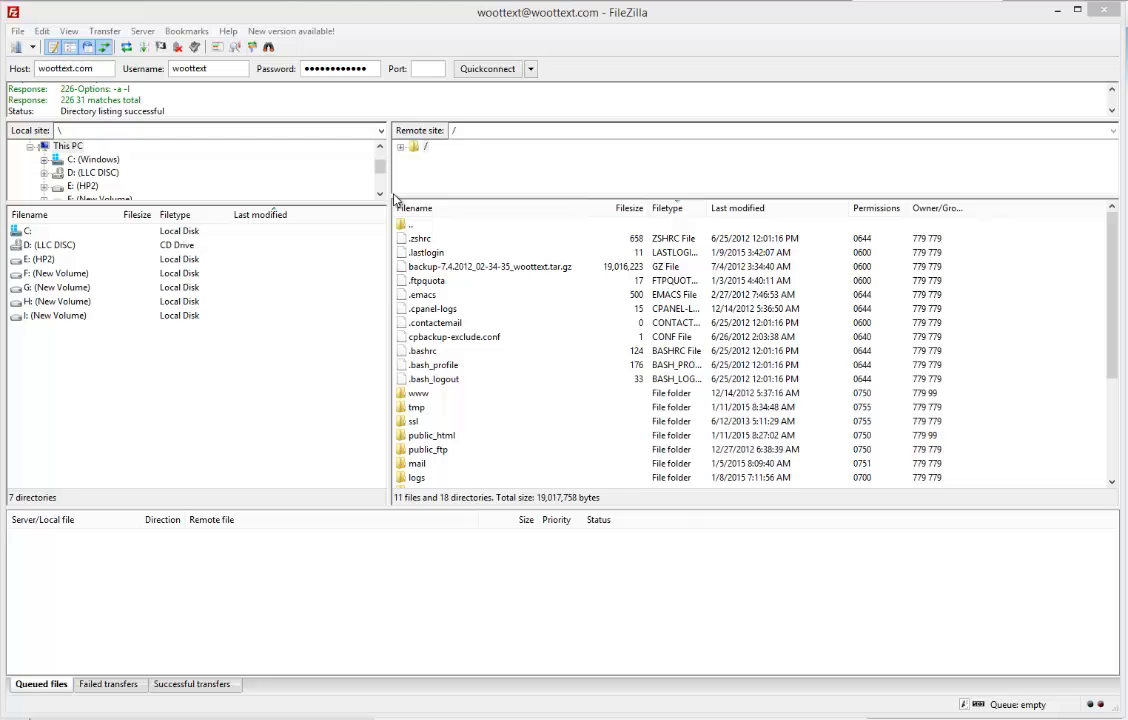
Open public_html on the remote server and create a directory named sms11 in it
{"action": "double_click", "coordinate": [430, 437]}
{"action": "scroll", "coordinate": [516, 305], "scroll_direction": "down", "scroll_amount": 5}
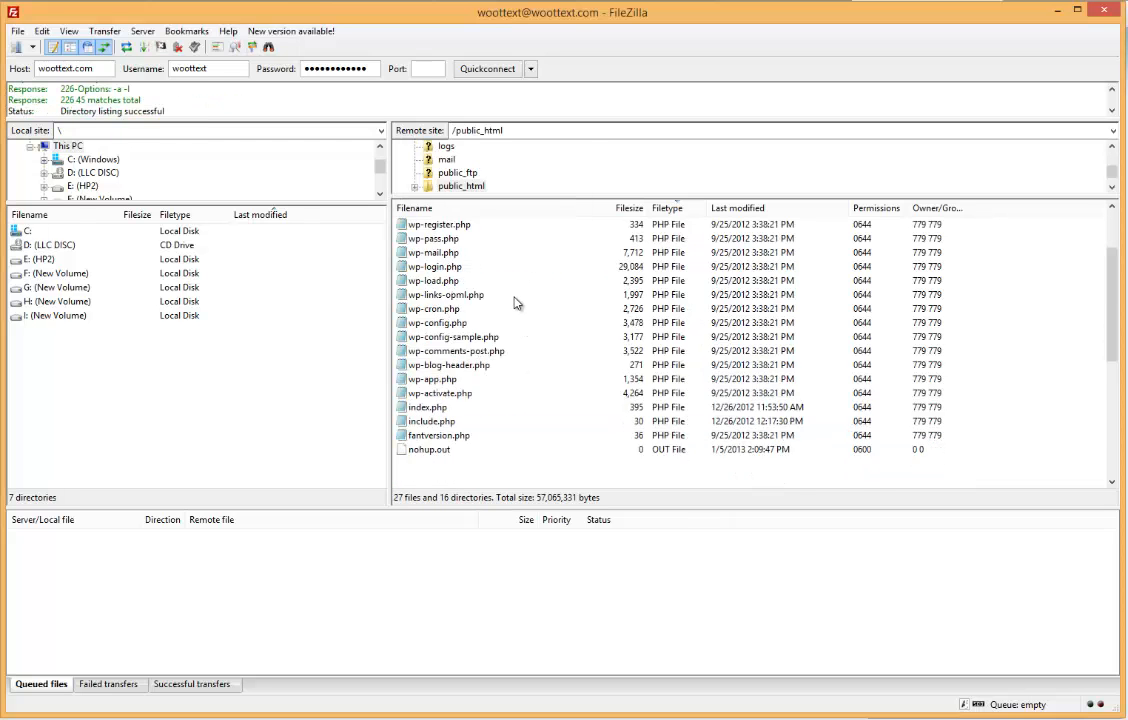
{"action": "scroll", "coordinate": [513, 306], "scroll_direction": "down", "scroll_amount": 1}
{"action": "scroll", "coordinate": [514, 305], "scroll_direction": "up", "scroll_amount": 5}
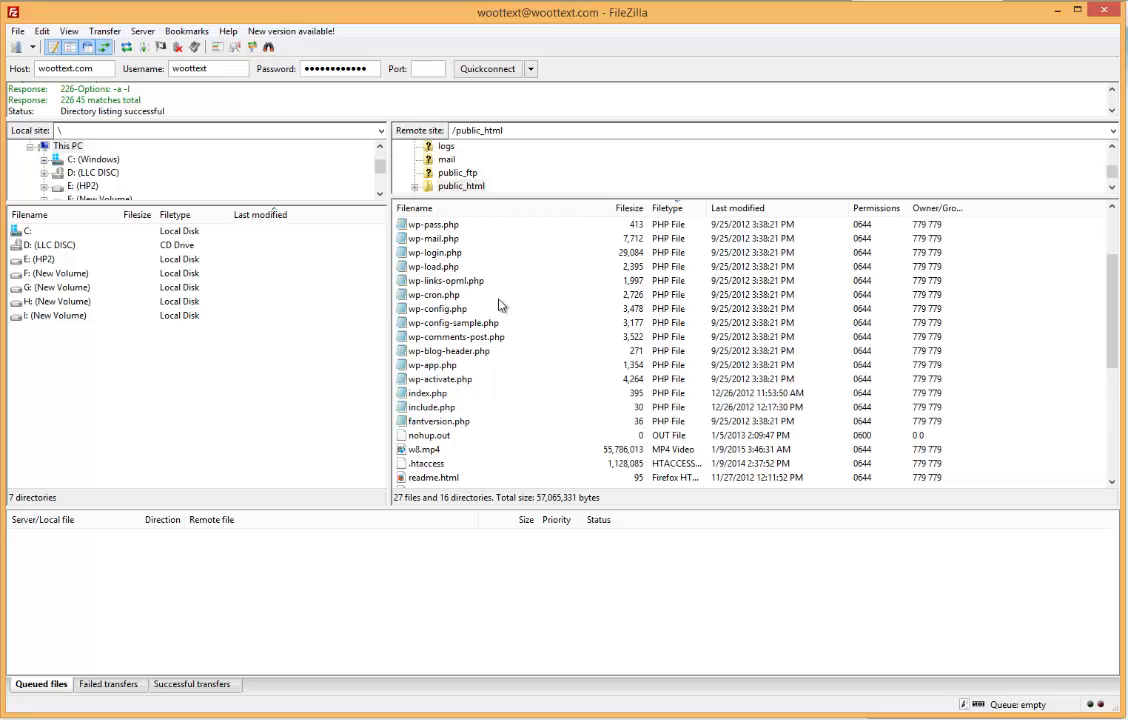
{"action": "left_click", "coordinate": [490, 296]}
{"action": "right_click", "coordinate": [490, 296]}
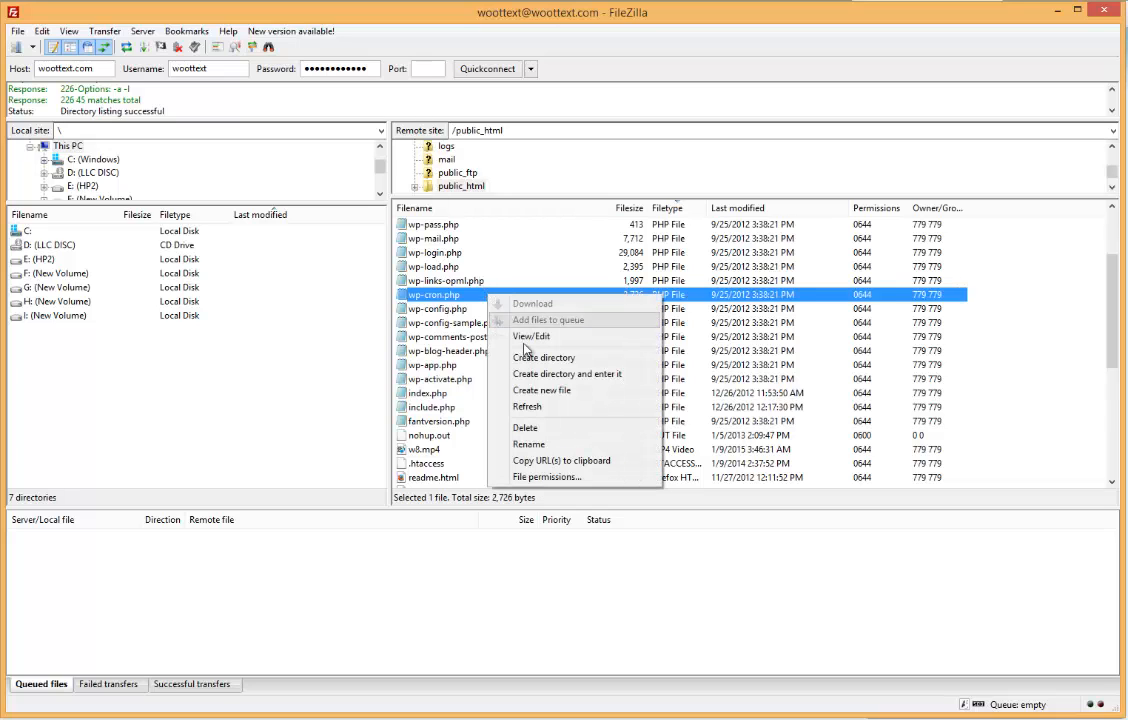
{"action": "left_click", "coordinate": [535, 359]}
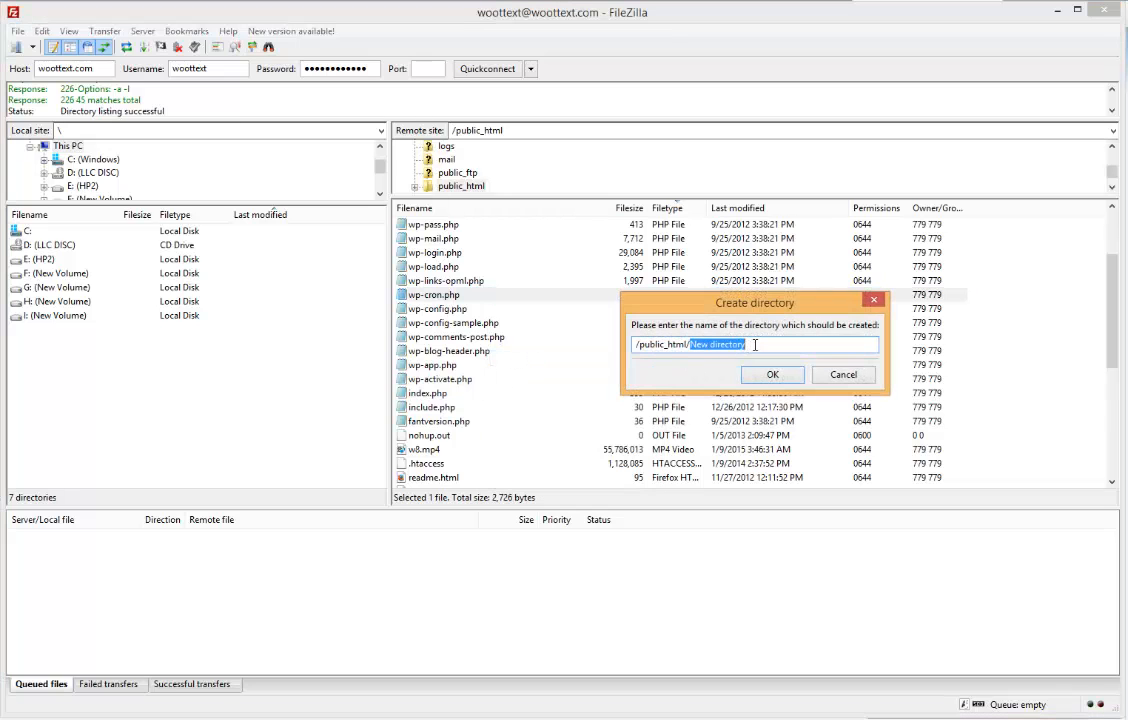
{"action": "type", "text": "sms11"}
{"action": "left_click", "coordinate": [772, 375]}
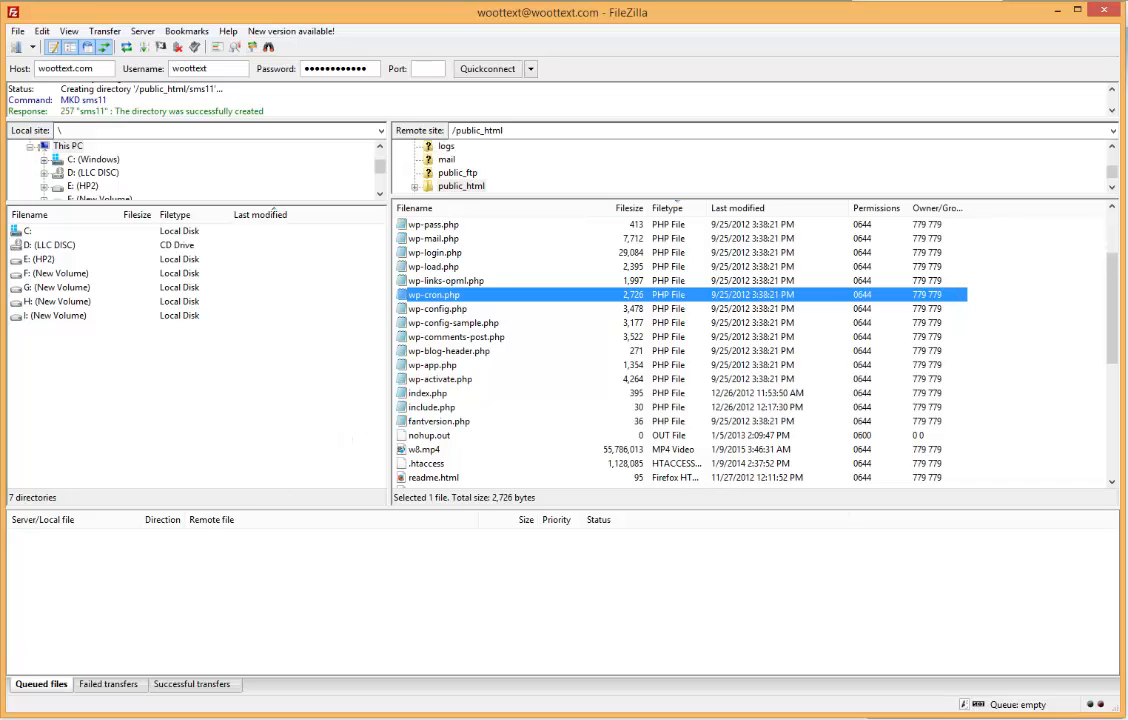
Switch to the Downloads folder in File Explorer and extract the zip file WBSMS+Version+7.7.5 to the suggested destination folder
{"action": "key", "text": "alt+Tab"}
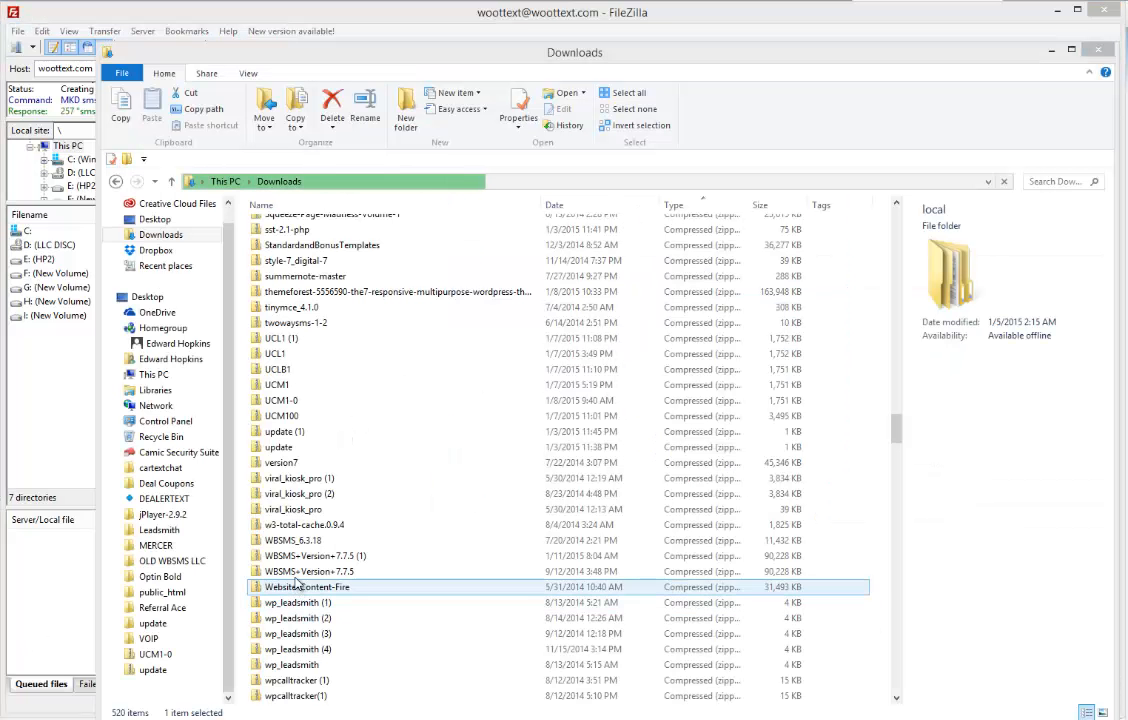
{"action": "double_click", "coordinate": [290, 577]}
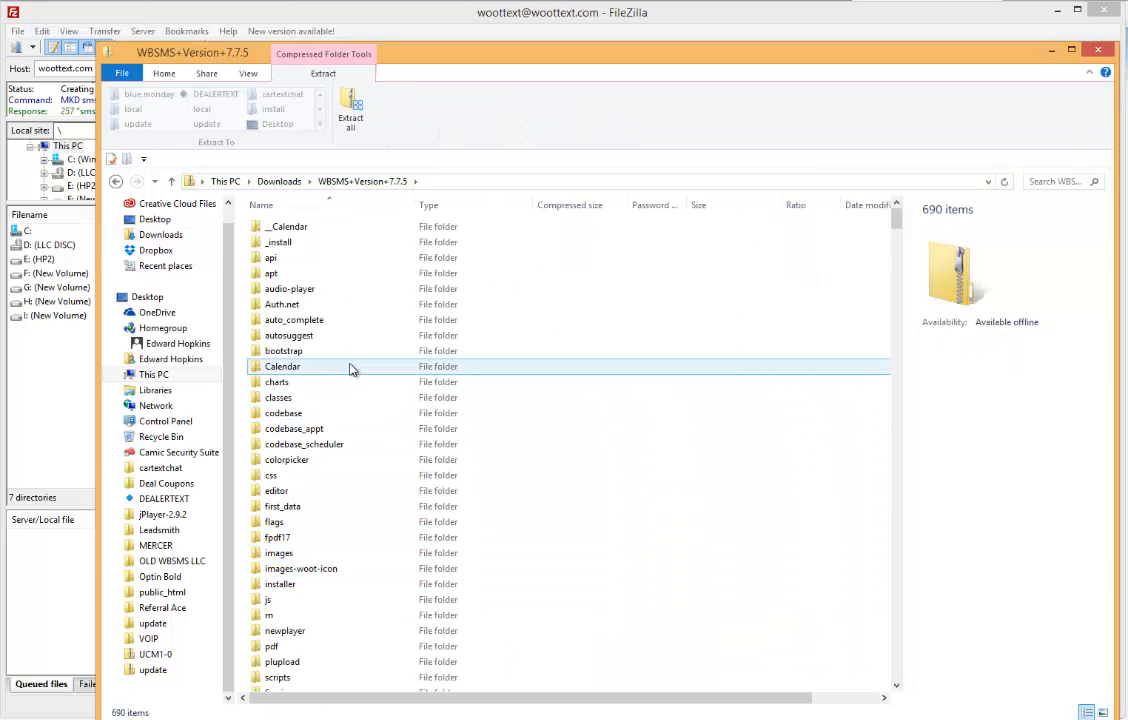
{"action": "left_click", "coordinate": [350, 108]}
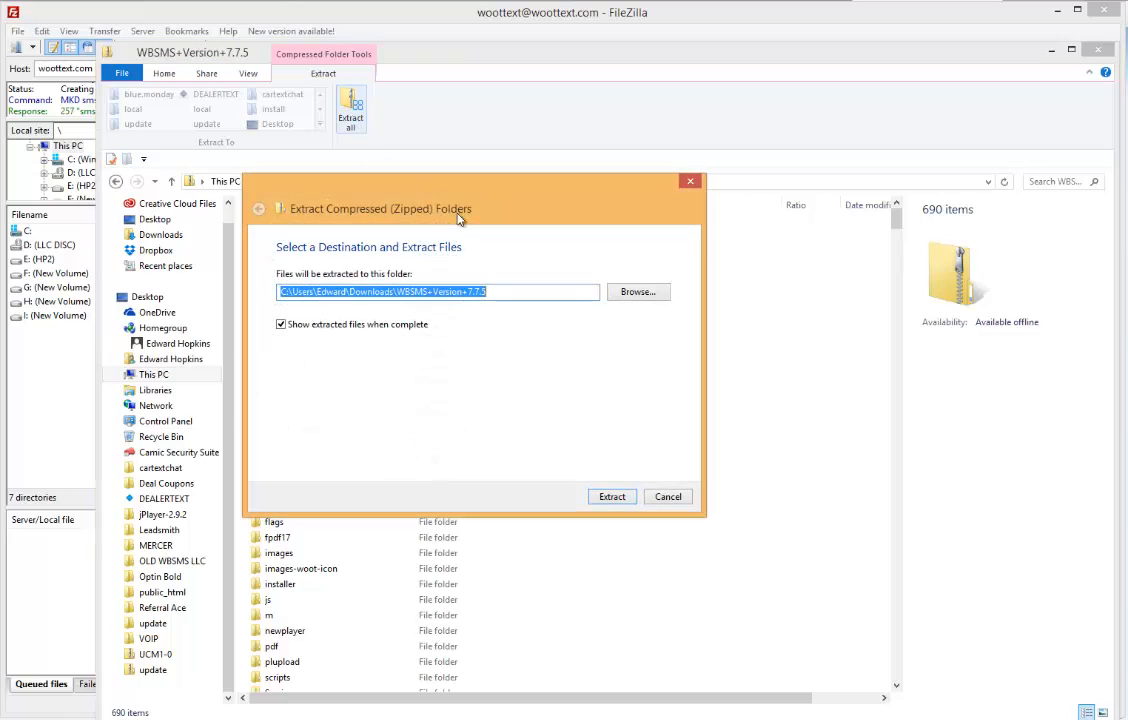
{"action": "left_click", "coordinate": [616, 496]}
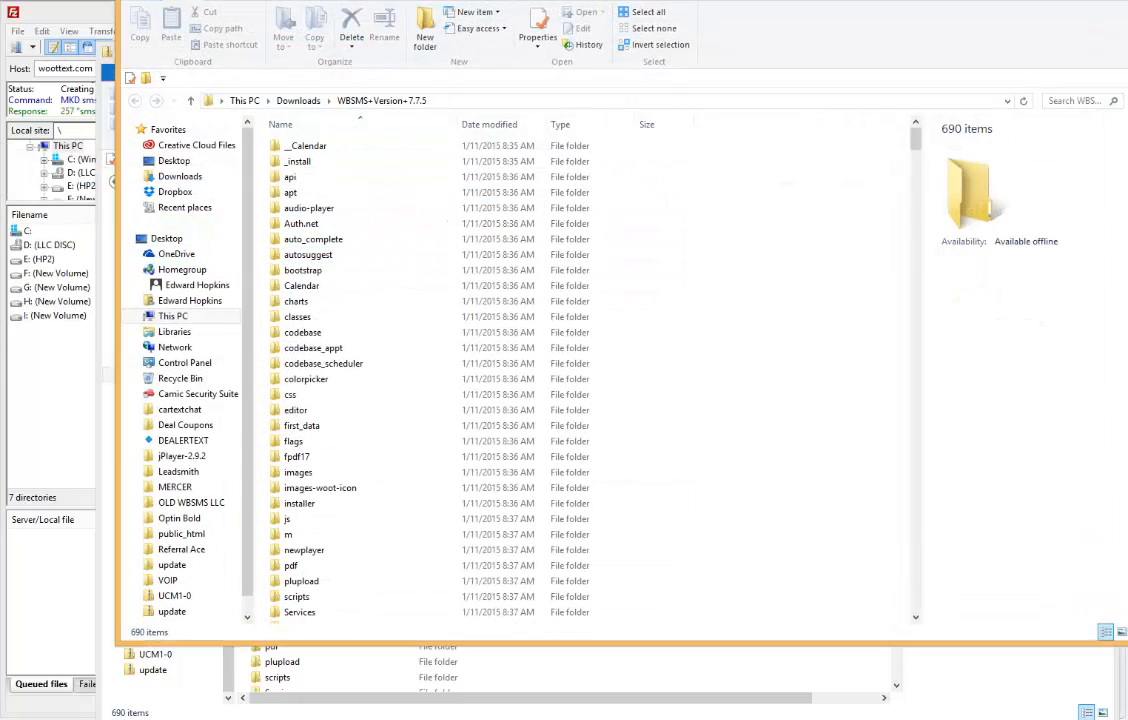
Close the zip file's window and arrange FileZilla and the extracted WBSMS+Version+7.7.5 folder side by side
{"action": "left_click_drag", "start_coordinate": [124, 148], "coordinate": [612, 160]}
{"action": "left_click", "coordinate": [427, 54]}
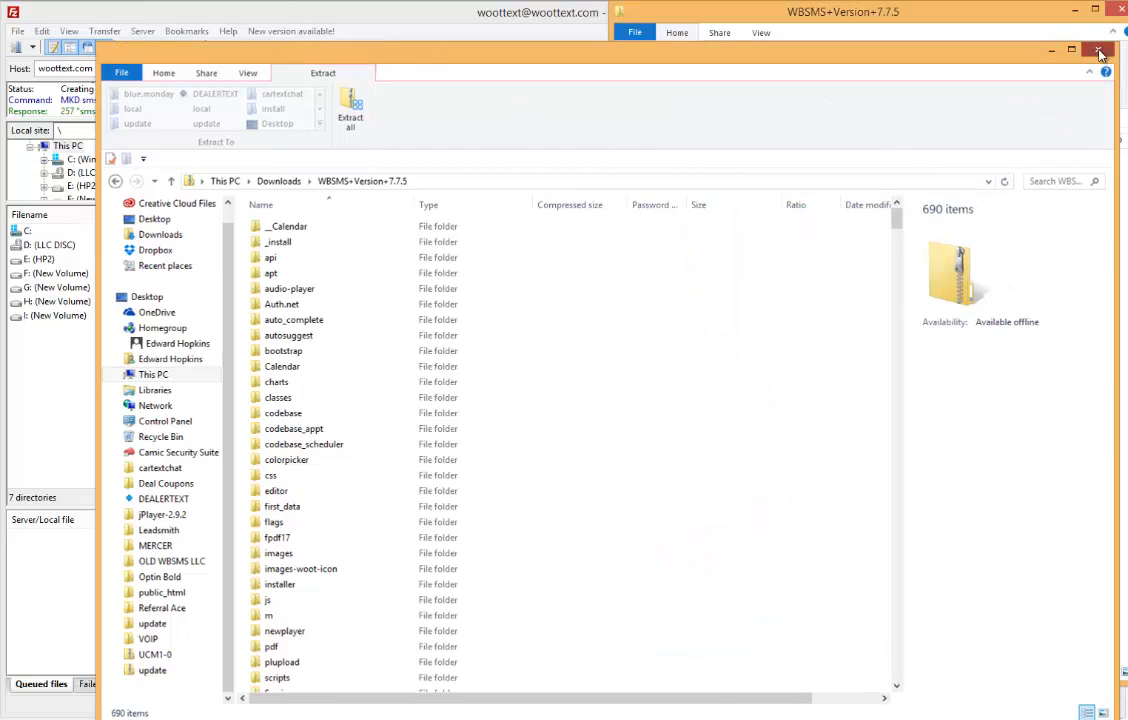
{"action": "left_click", "coordinate": [1098, 49]}
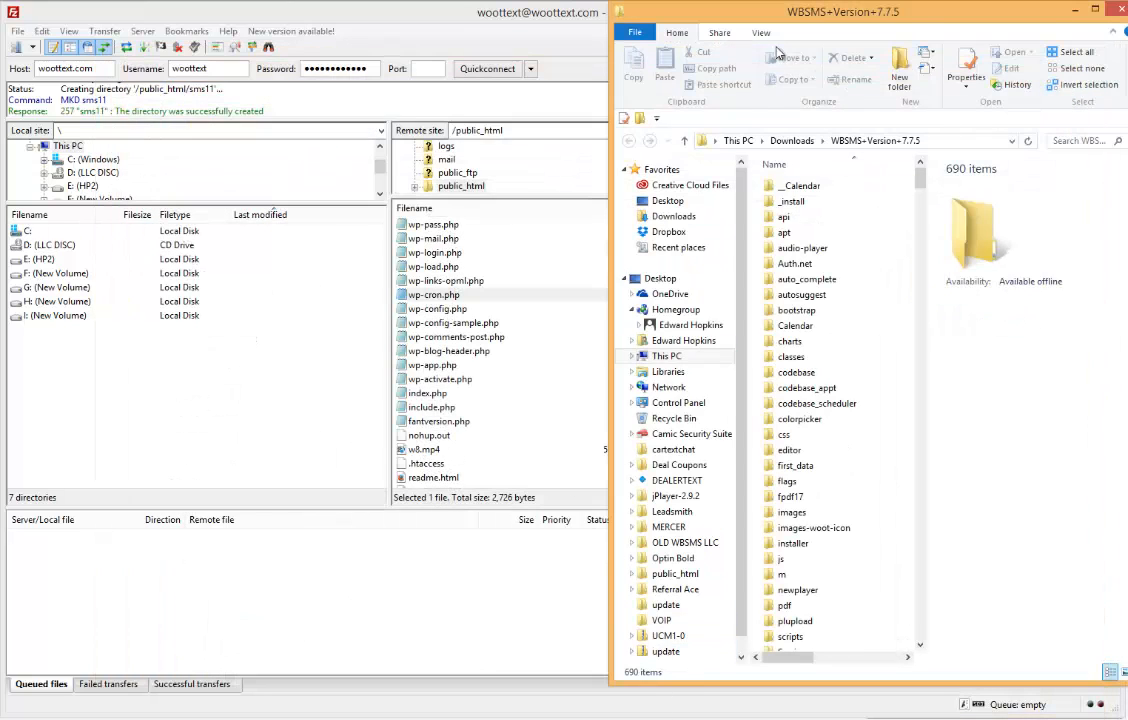
{"action": "left_click_drag", "start_coordinate": [911, 40], "coordinate": [280, 68]}
{"action": "left_click_drag", "start_coordinate": [180, 44], "coordinate": [790, 58]}
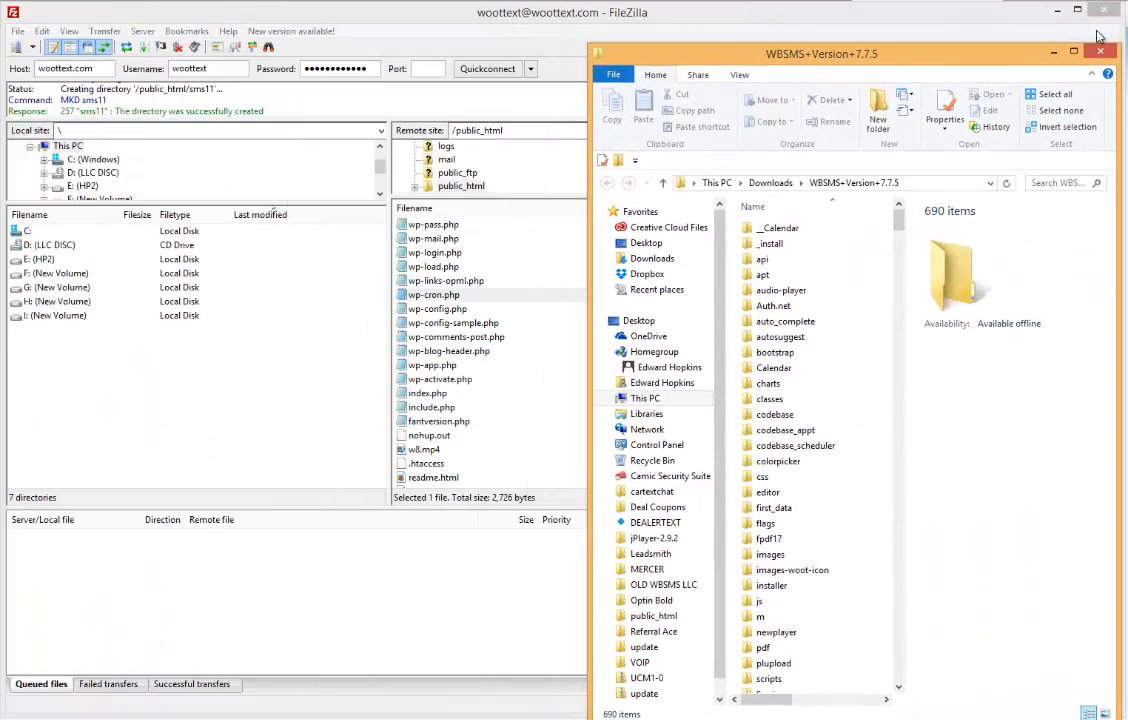
{"action": "left_click_drag", "start_coordinate": [1122, 28], "coordinate": [574, 30]}
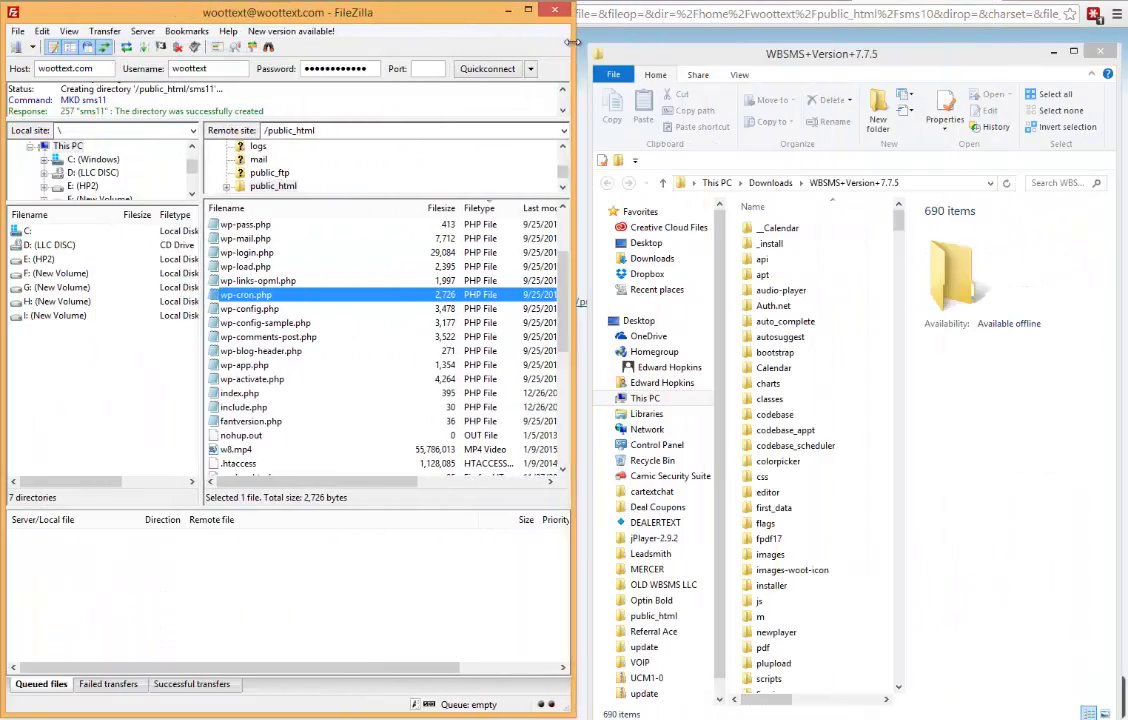
Open the remote sms11 directory and try to copy the entire contents of the WBSMS+Version+7.7.5 folder into it
{"action": "scroll", "coordinate": [313, 318], "scroll_direction": "down", "scroll_amount": 6}
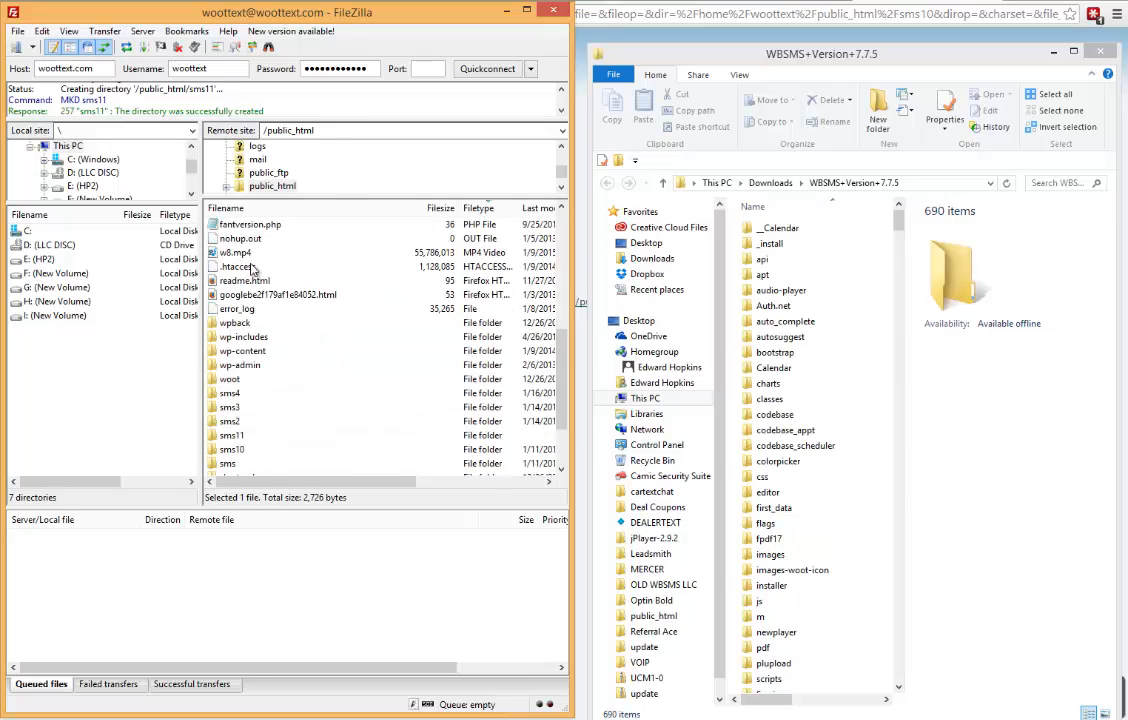
{"action": "double_click", "coordinate": [232, 351]}
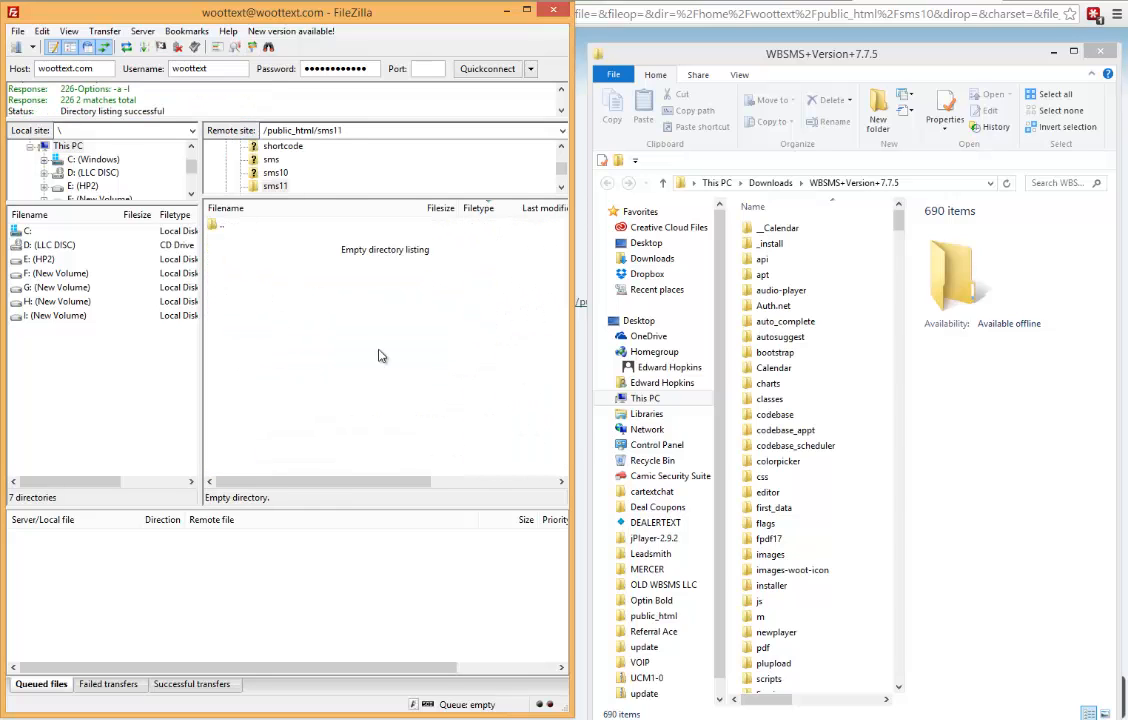
{"action": "left_click", "coordinate": [760, 229]}
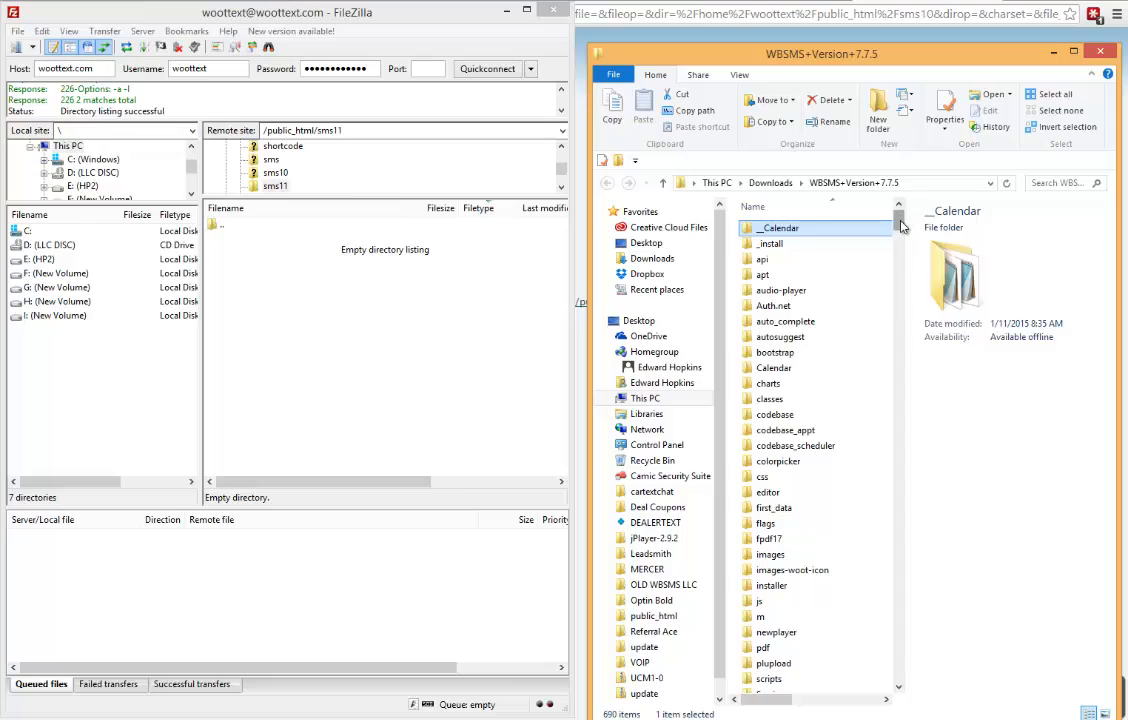
{"action": "scroll", "coordinate": [910, 330], "scroll_direction": "down", "scroll_amount": 10}
{"action": "scroll", "coordinate": [927, 619], "scroll_direction": "up", "scroll_amount": 15}
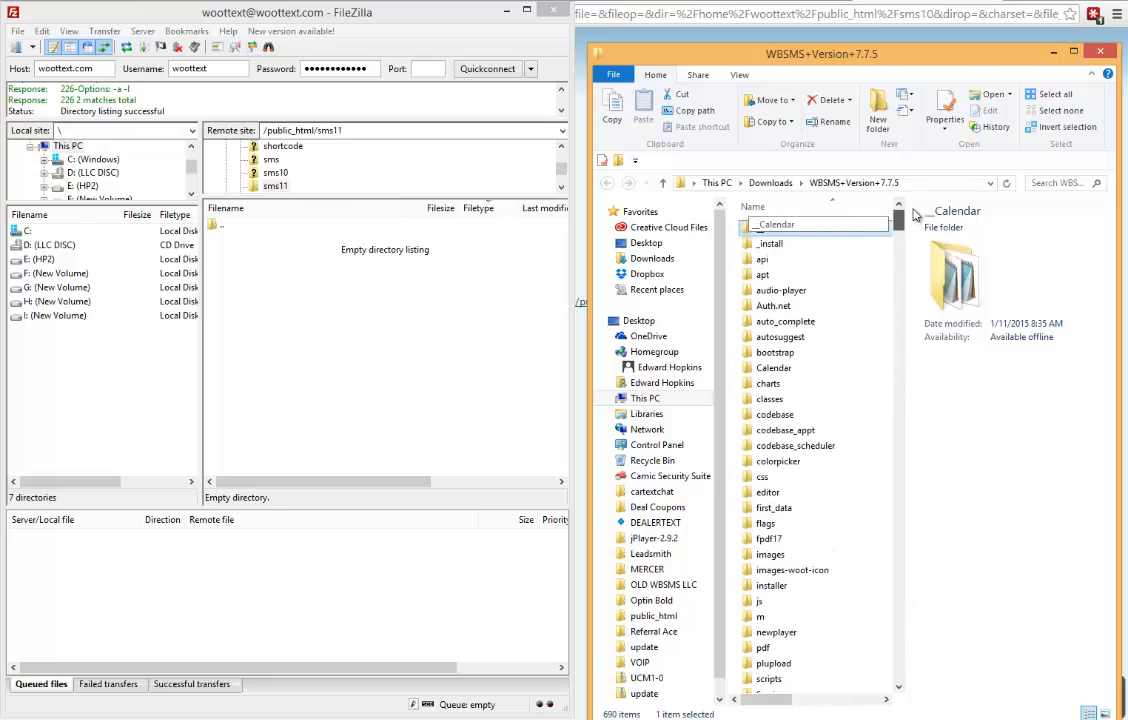
{"action": "left_click_drag", "start_coordinate": [898, 222], "coordinate": [917, 690]}
{"action": "key", "text": "ctrl+a"}
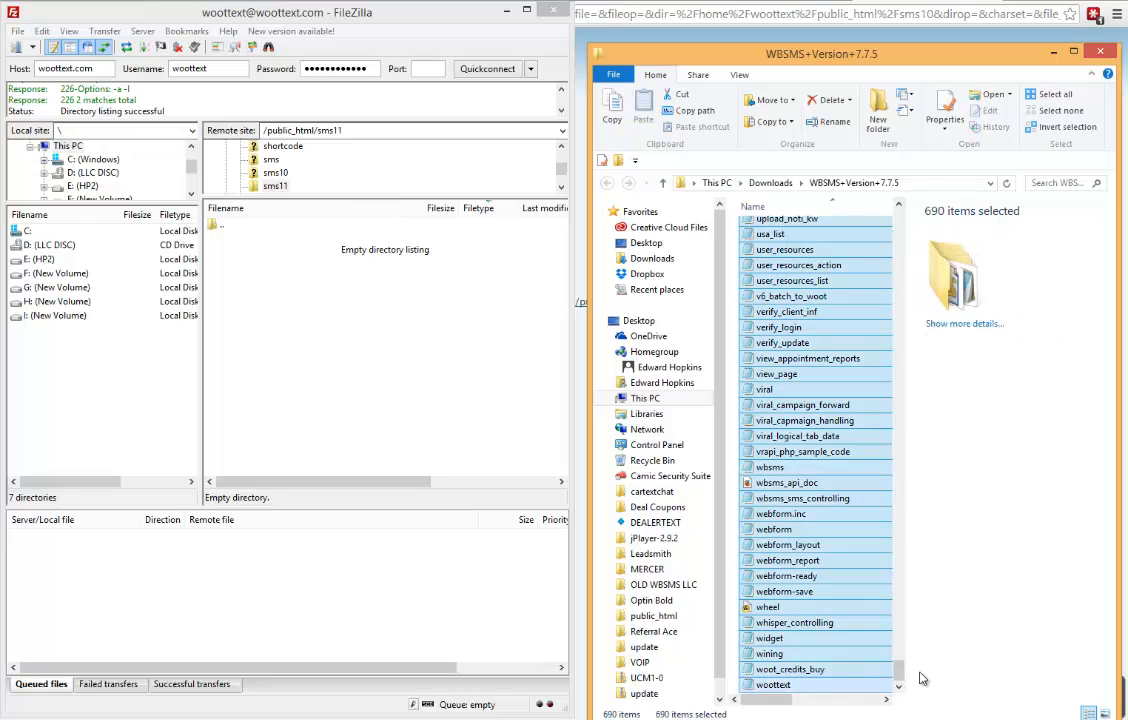
{"action": "scroll", "coordinate": [897, 619], "scroll_direction": "up", "scroll_amount": 3}
{"action": "scroll", "coordinate": [897, 619], "scroll_direction": "up", "scroll_amount": 15}
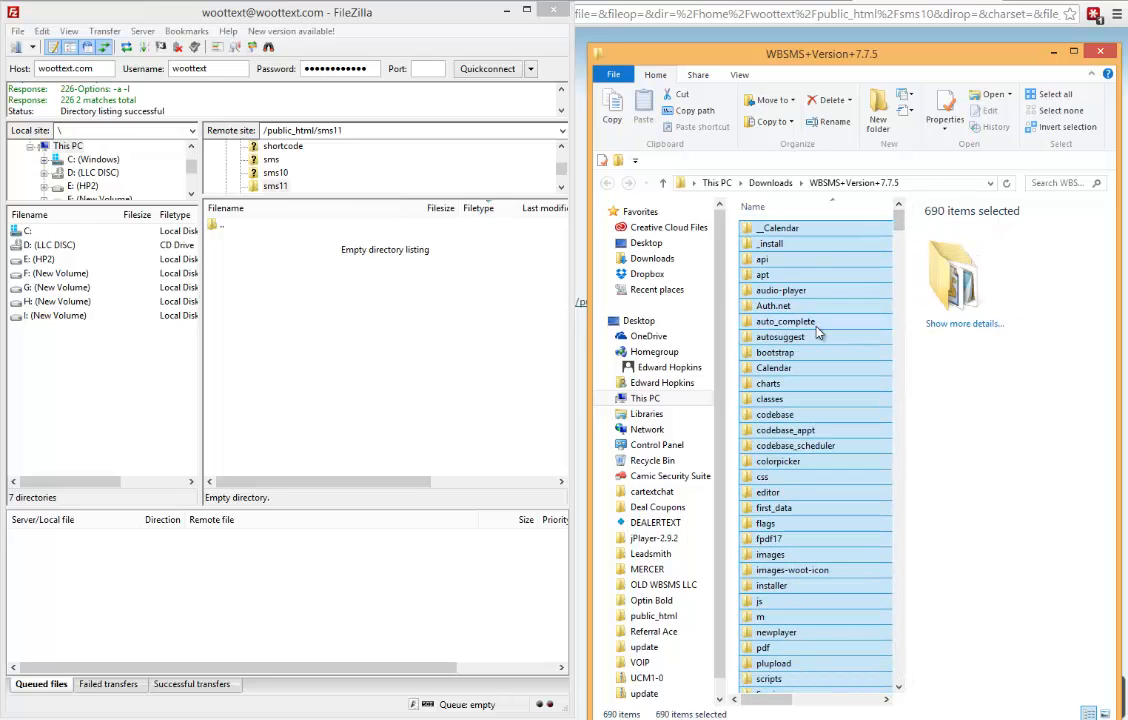
{"action": "left_click_drag", "start_coordinate": [786, 321], "coordinate": [380, 330]}
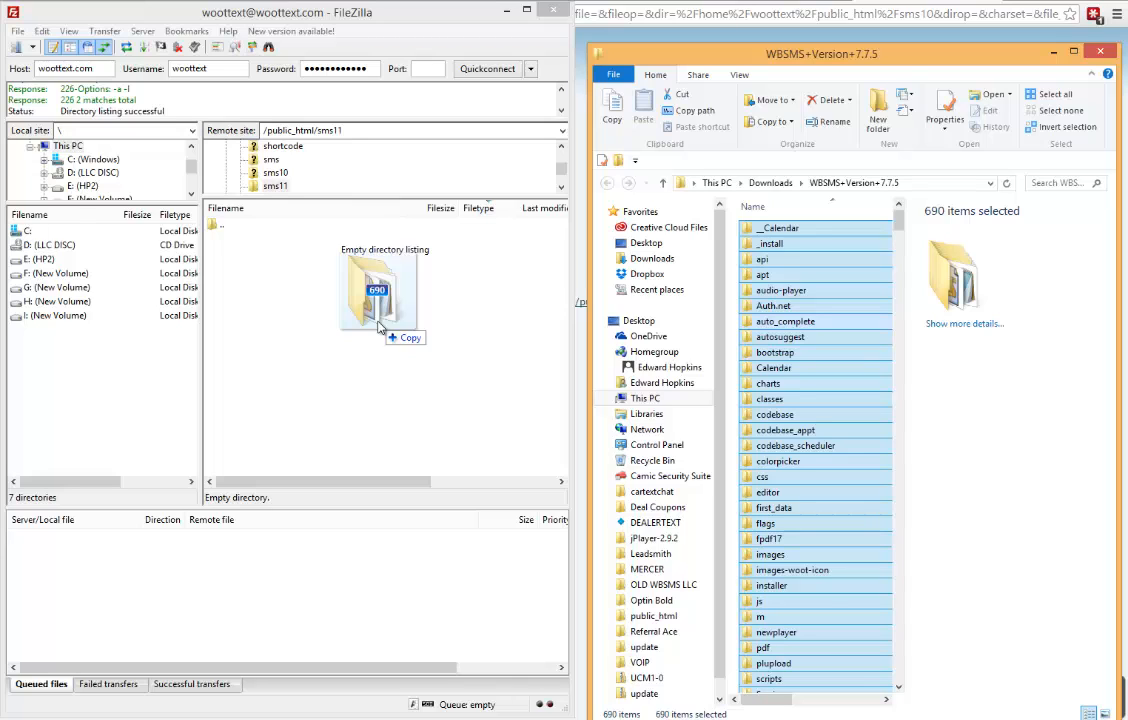
{"action": "left_click_drag", "start_coordinate": [380, 328], "coordinate": [748, 292]}
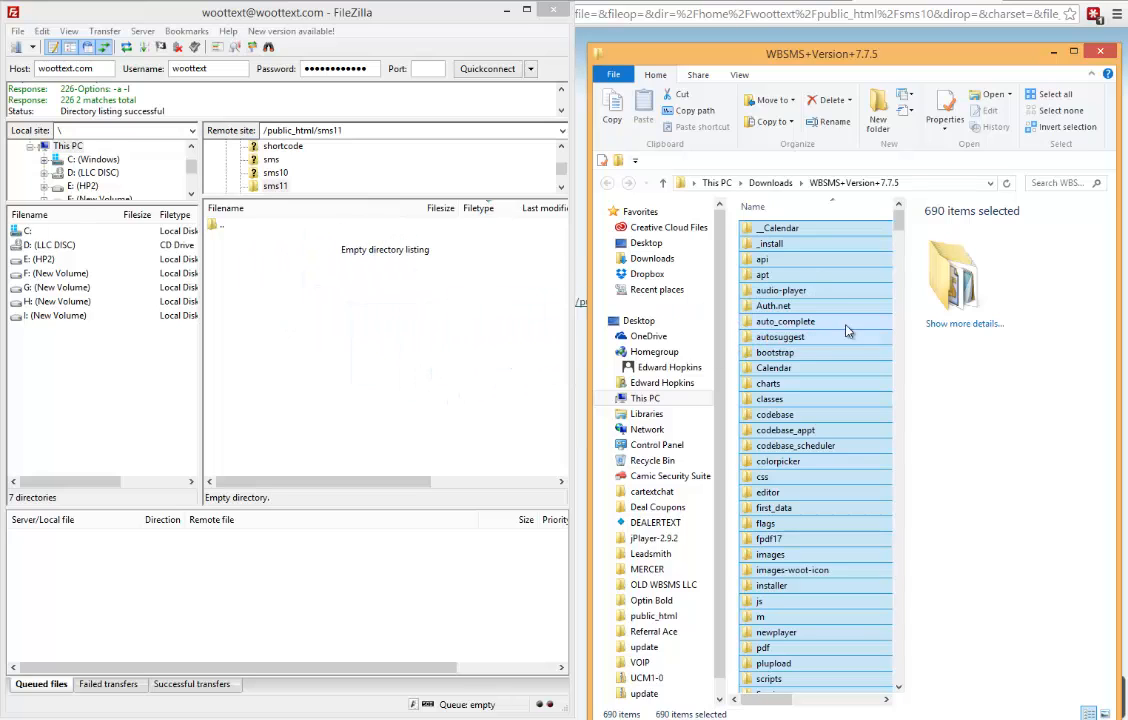
Close the extracted folder's window, minimize FileZilla, and switch to the cPanel File Manager in the browser at public_html
{"action": "left_click", "coordinate": [1108, 56]}
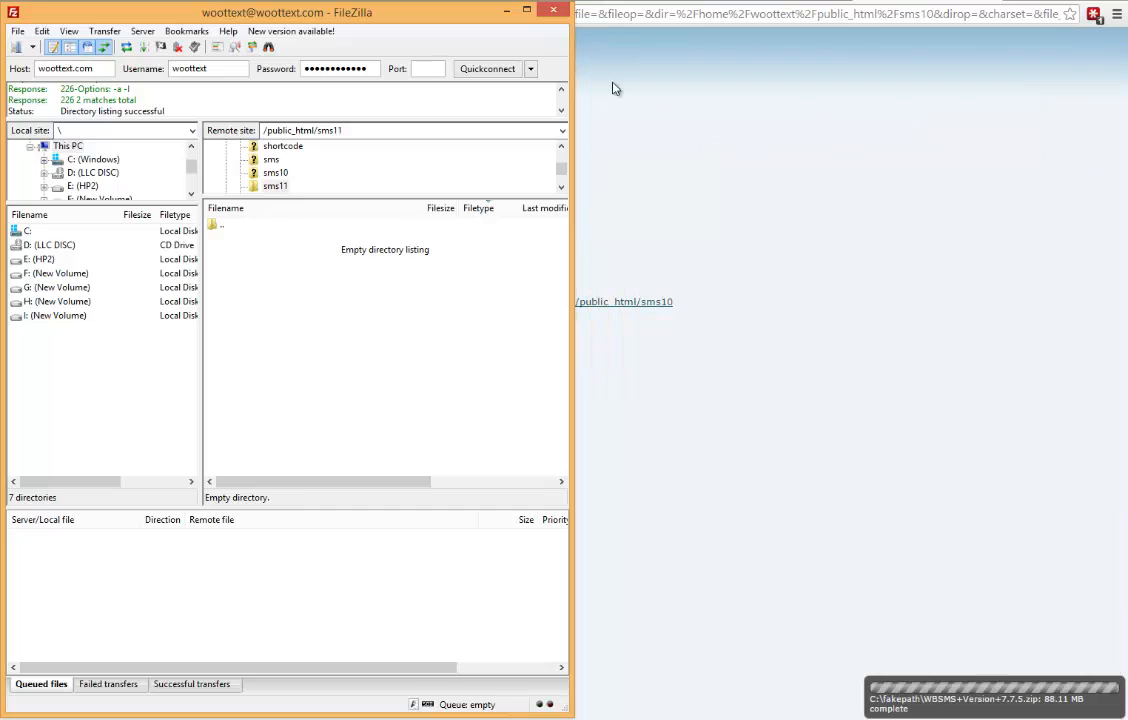
{"action": "left_click", "coordinate": [506, 11]}
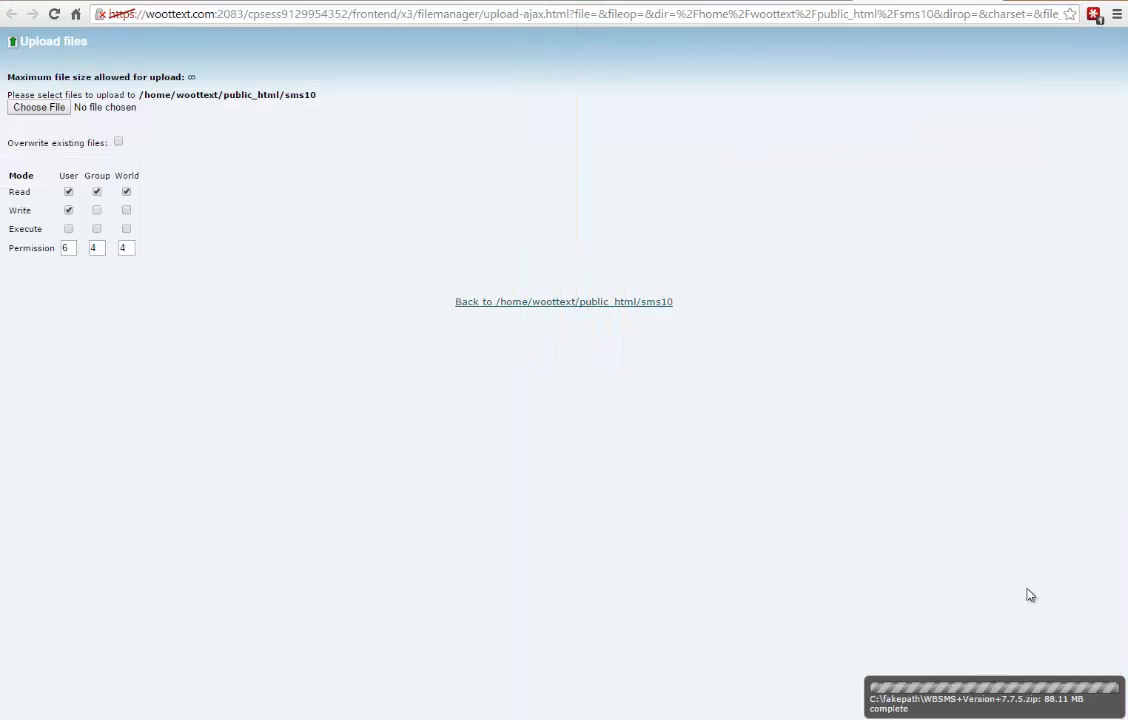
{"action": "left_click", "coordinate": [748, 2]}
{"action": "left_click", "coordinate": [300, 121]}
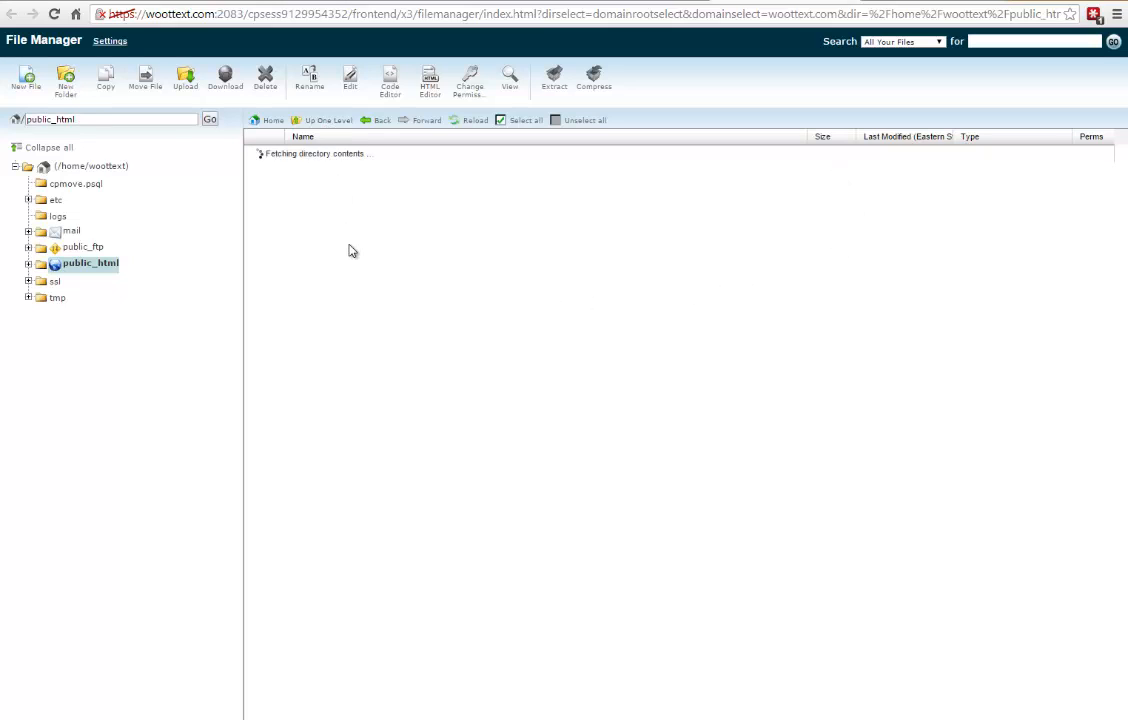
{"action": "left_click", "coordinate": [330, 126]}
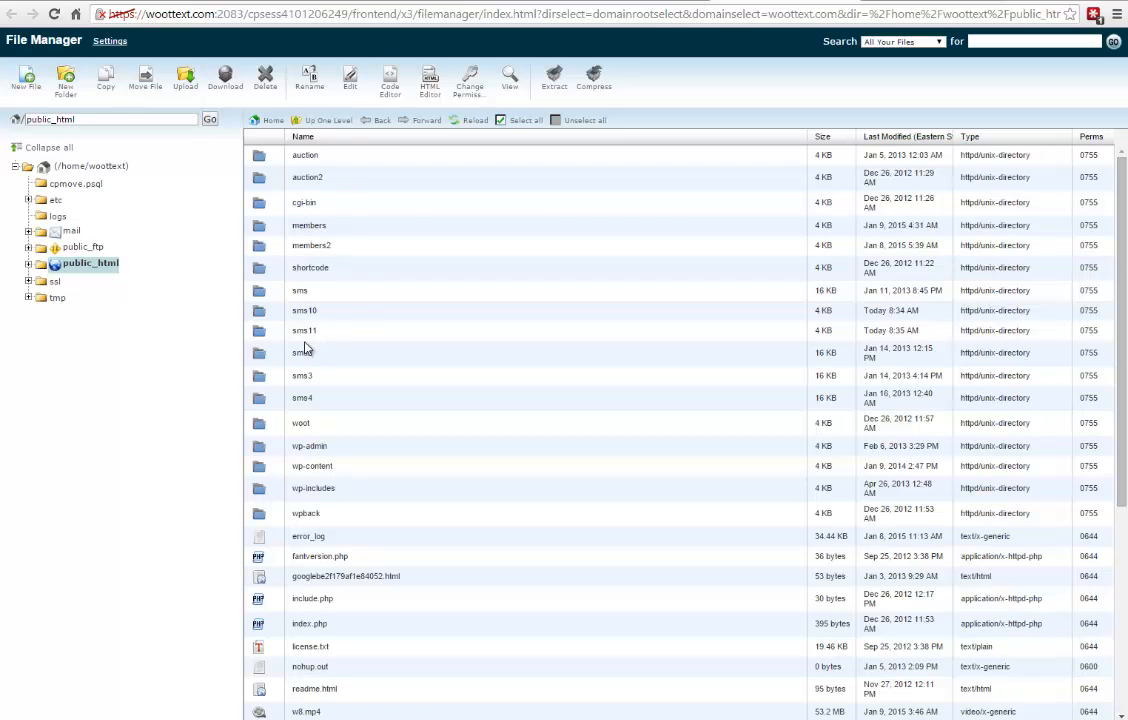
Open the sms10 folder and extract WBSMS+Version+7.7.5.zip into /public_html/sms10, dismissing the extraction results
{"action": "double_click", "coordinate": [269, 318]}
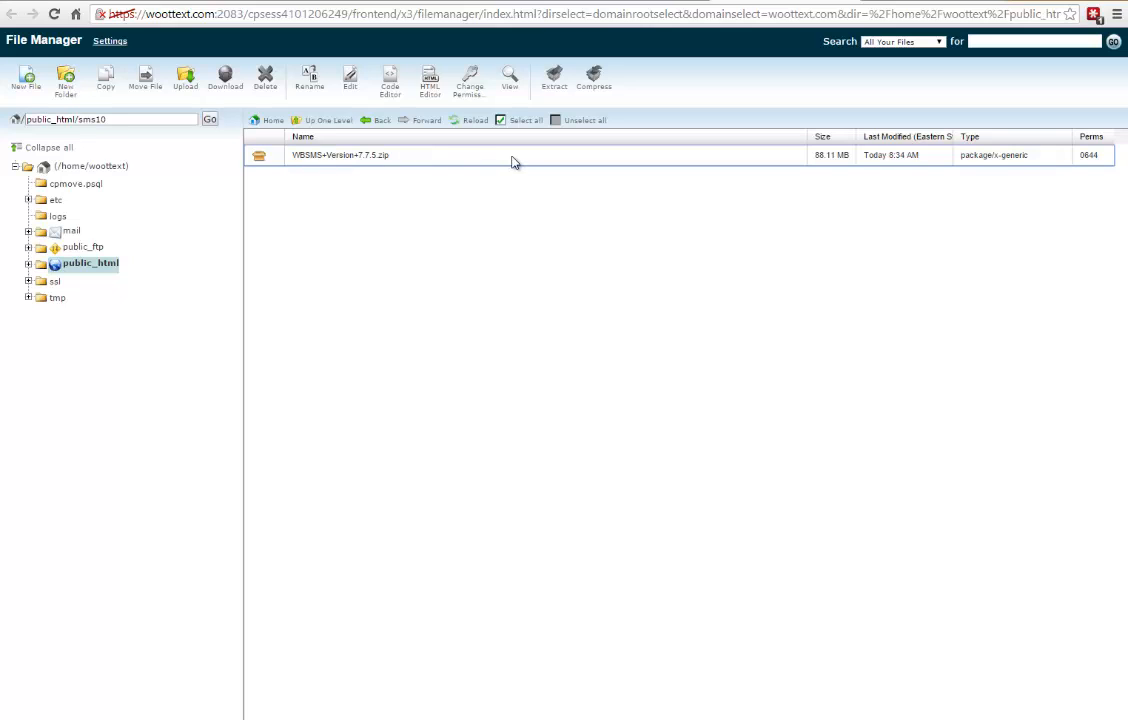
{"action": "left_click", "coordinate": [267, 160]}
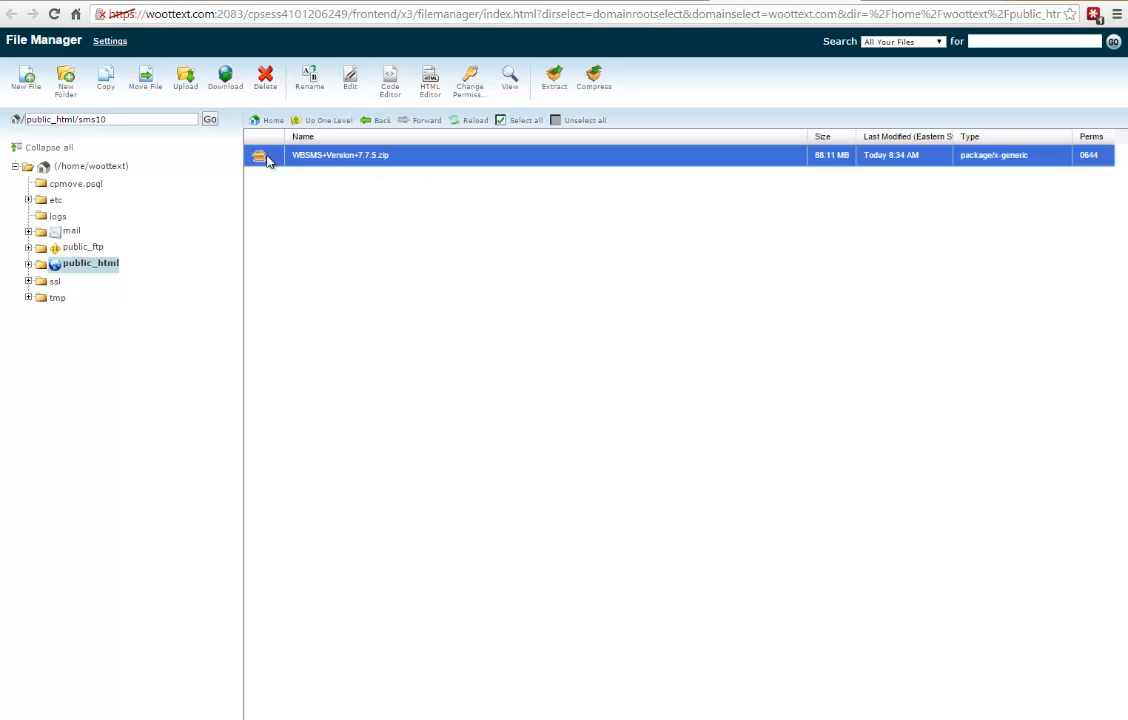
{"action": "right_click", "coordinate": [267, 160]}
{"action": "right_click", "coordinate": [257, 154]}
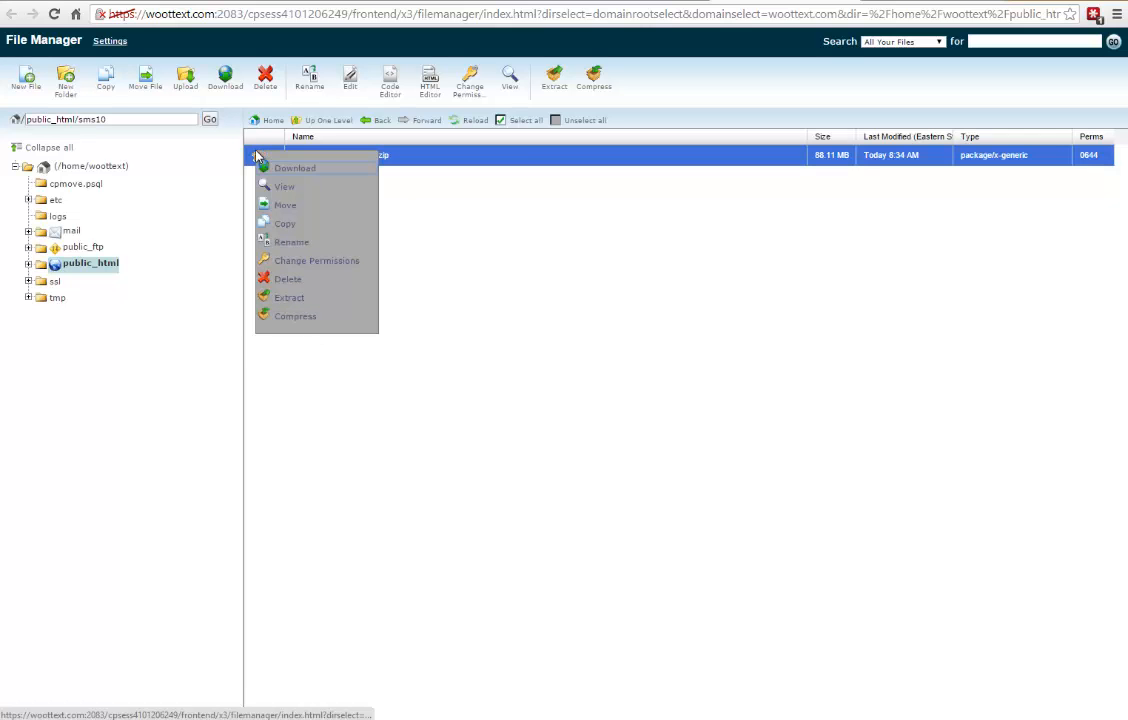
{"action": "left_click", "coordinate": [289, 299]}
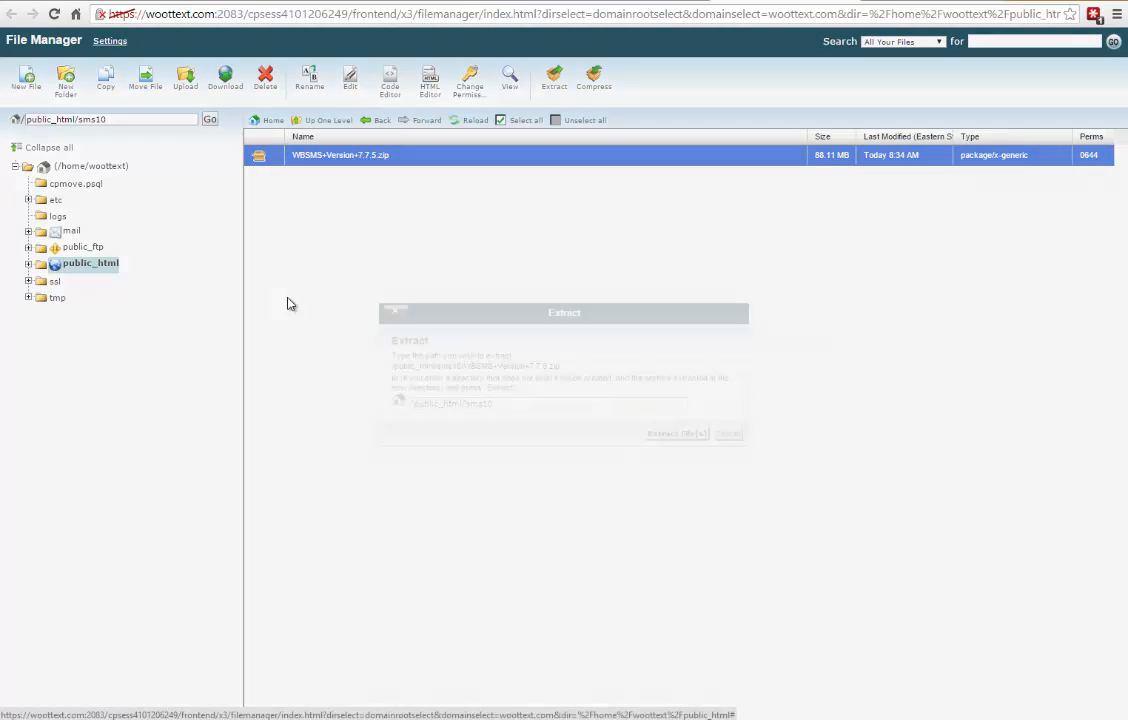
{"action": "left_click_drag", "start_coordinate": [442, 404], "coordinate": [484, 404]}
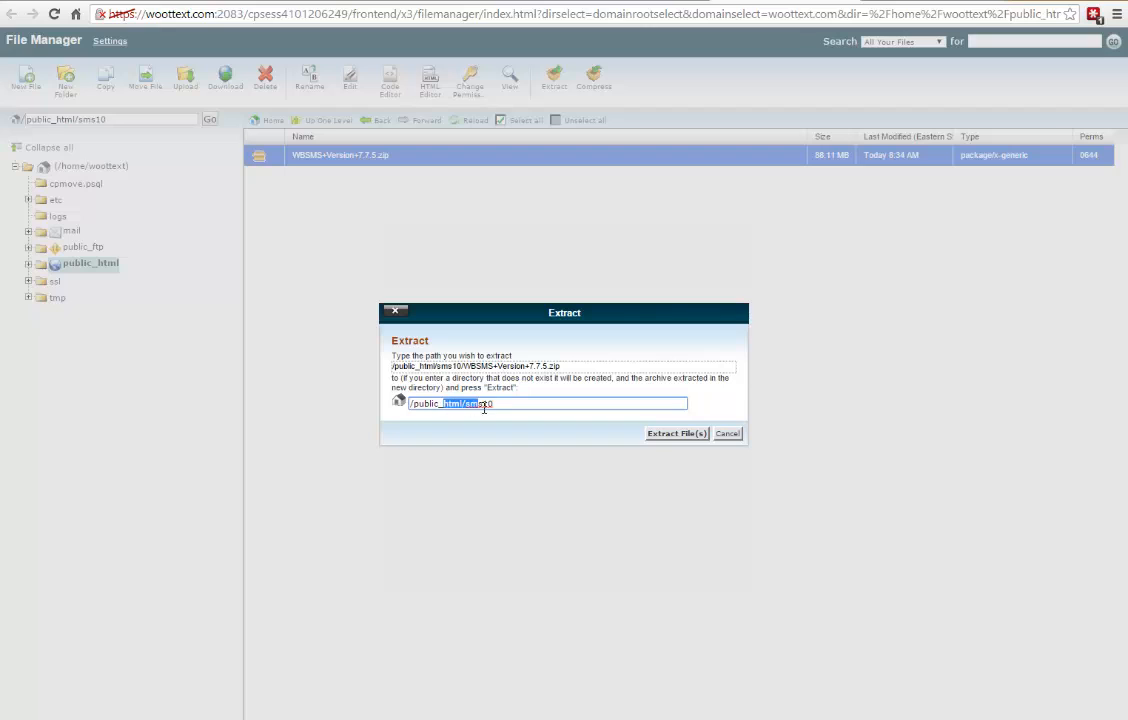
{"action": "left_click", "coordinate": [498, 405]}
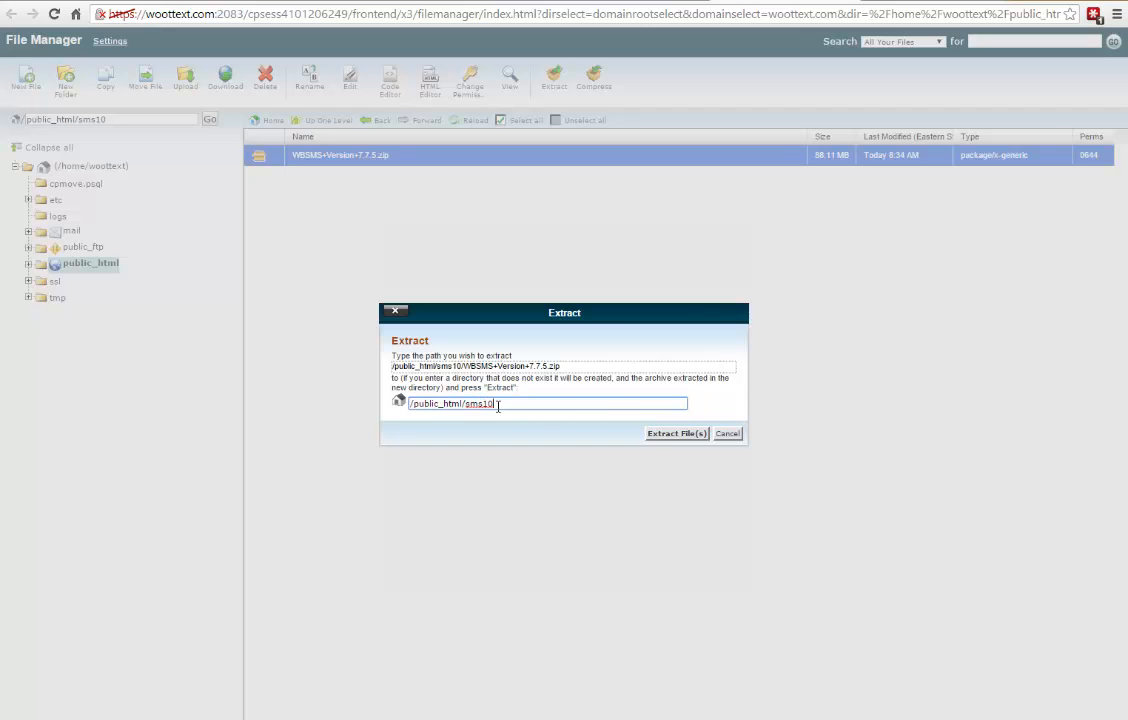
{"action": "left_click", "coordinate": [676, 434]}
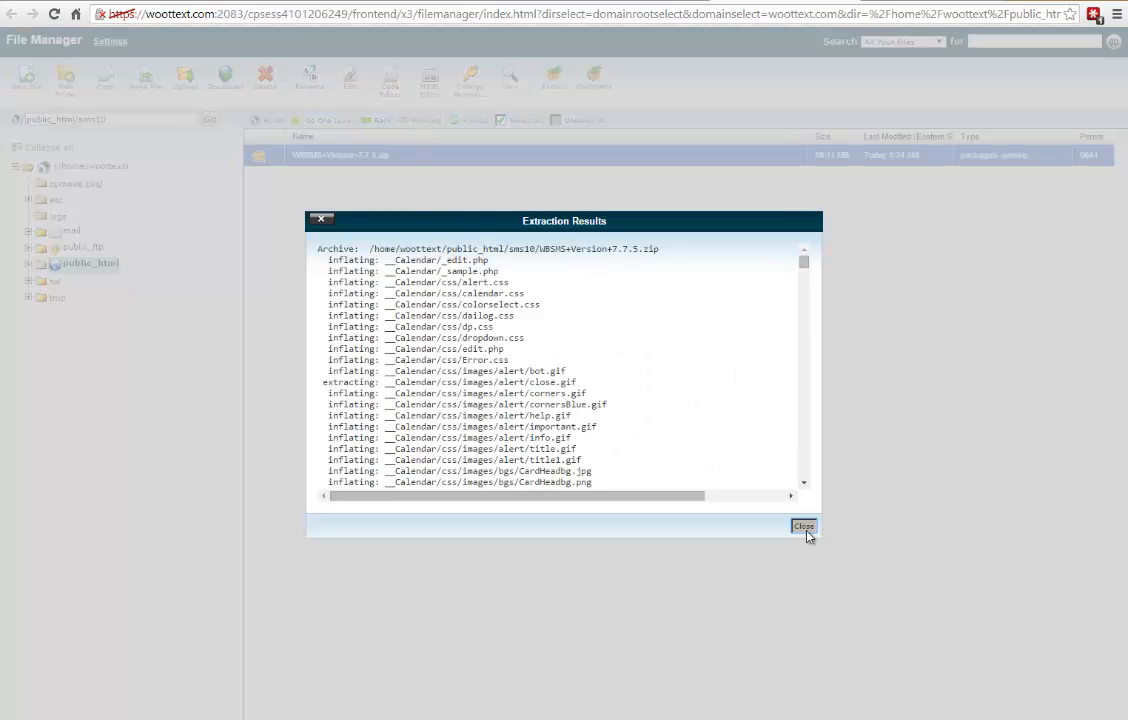
{"action": "left_click", "coordinate": [805, 527]}
Go up to public_html, reopen the sms10 folder and look through its extracted files
{"action": "left_click", "coordinate": [343, 120]}
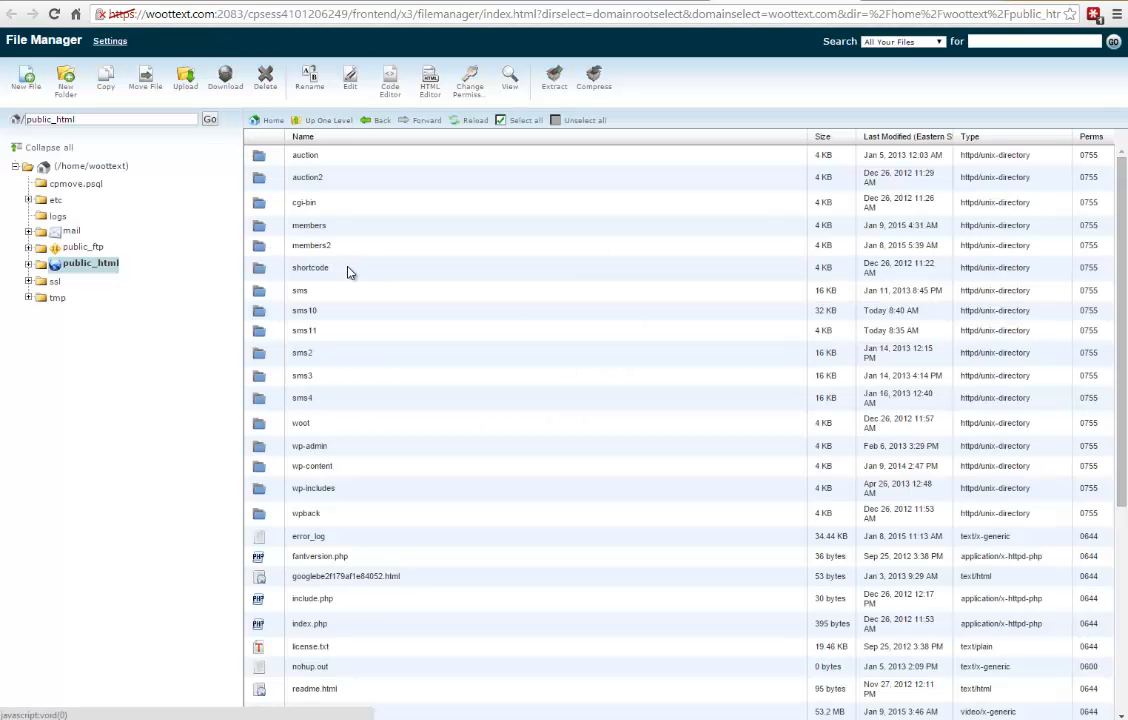
{"action": "double_click", "coordinate": [267, 318]}
{"action": "scroll", "coordinate": [461, 315], "scroll_direction": "down", "scroll_amount": 2}
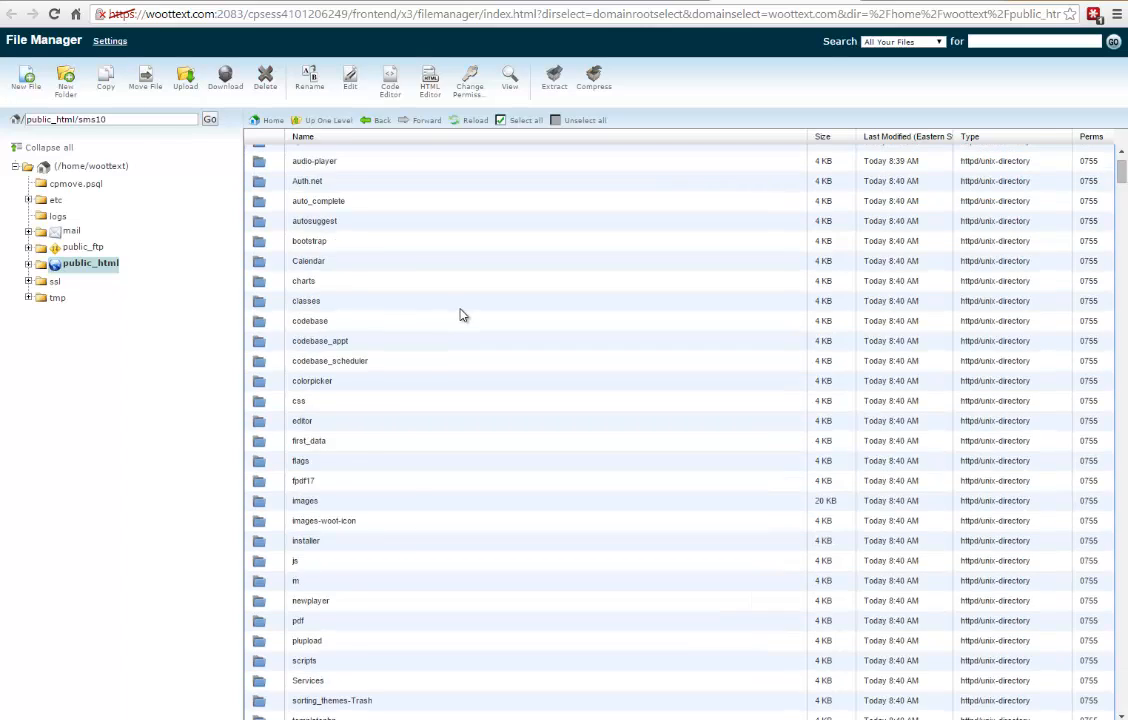
{"action": "scroll", "coordinate": [461, 315], "scroll_direction": "down", "scroll_amount": 20}
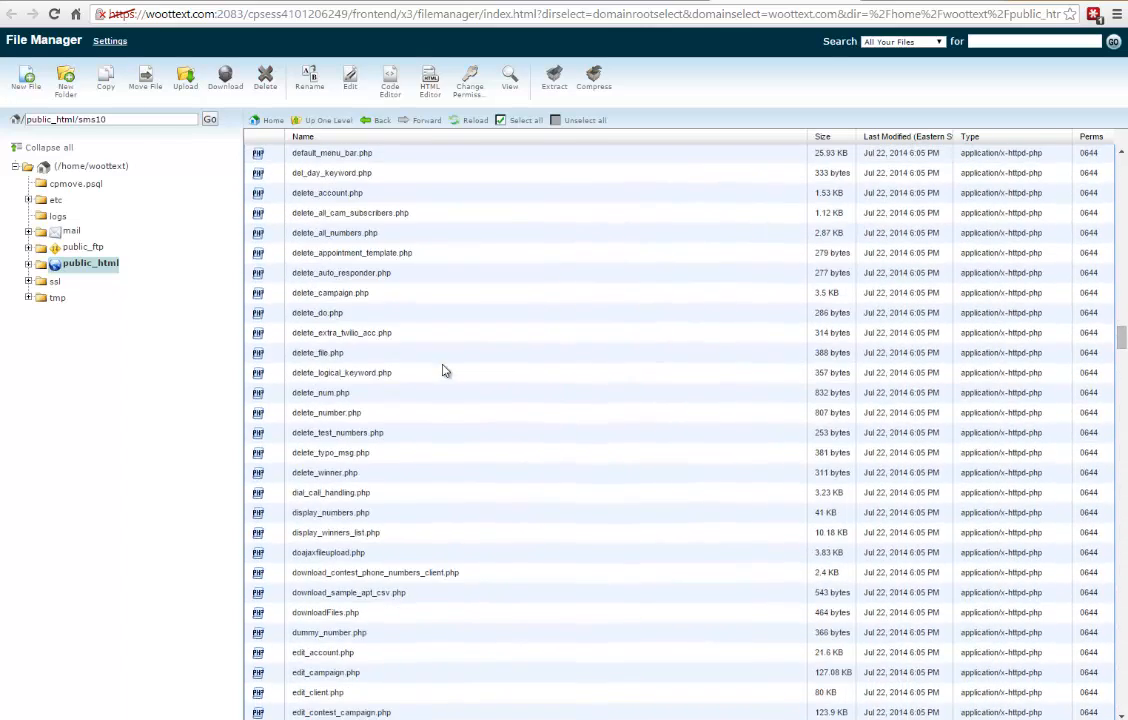
{"action": "left_click_drag", "start_coordinate": [1124, 341], "coordinate": [1035, 151]}
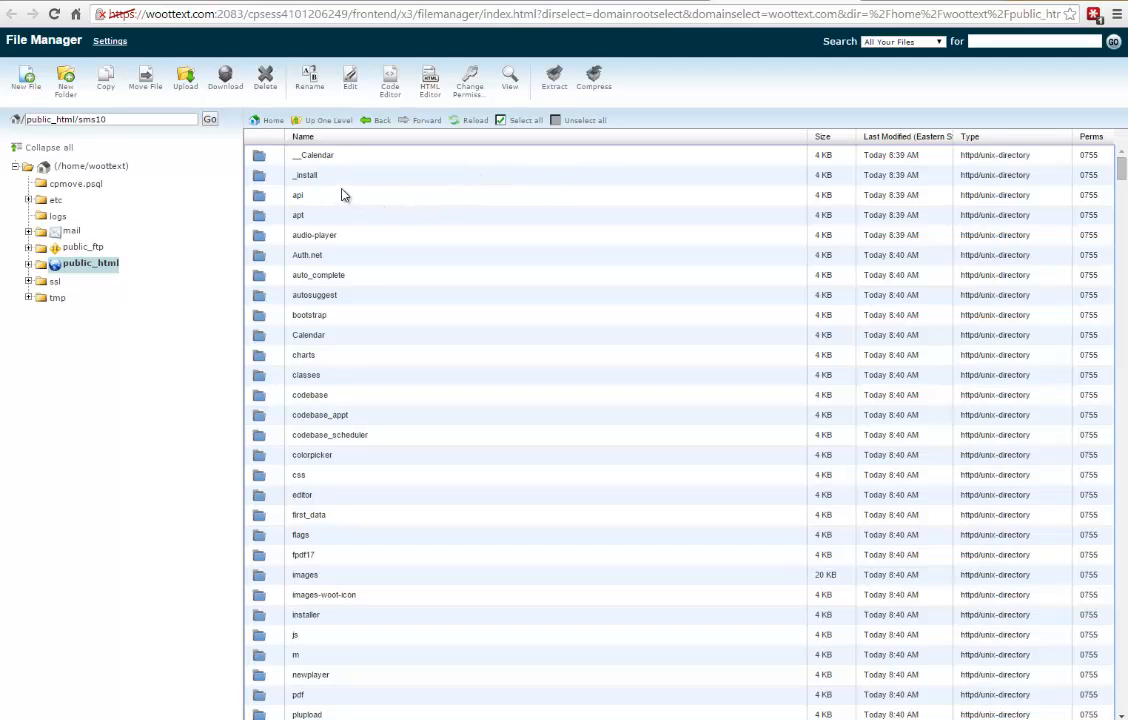
Load woottext.com/sms10 in the browser to start the Wbsms Version 7 installer
{"action": "left_click", "coordinate": [390, 17]}
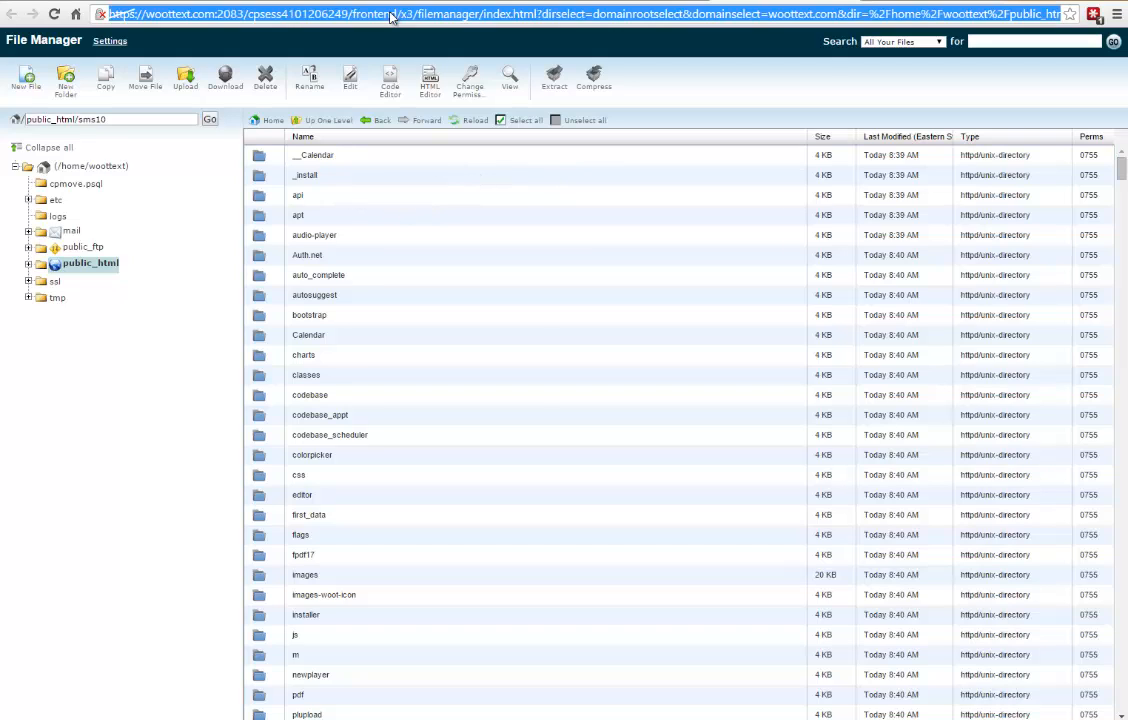
{"action": "type", "text": "woot"}
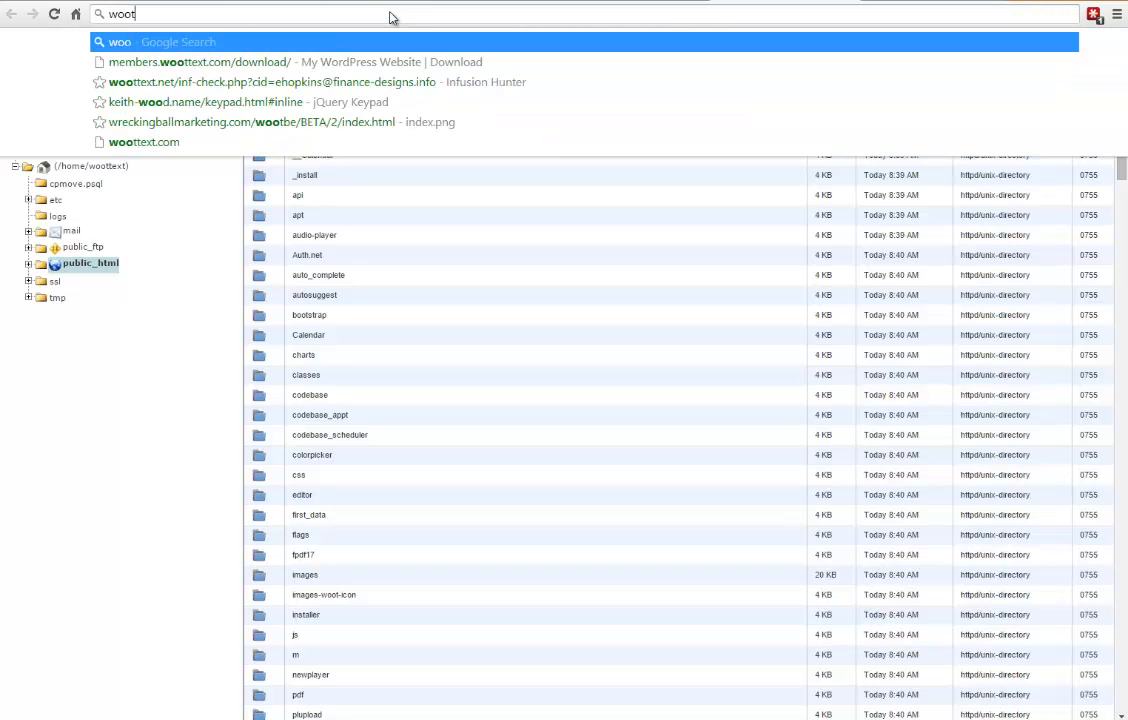
{"action": "type", "text": "text.com/"}
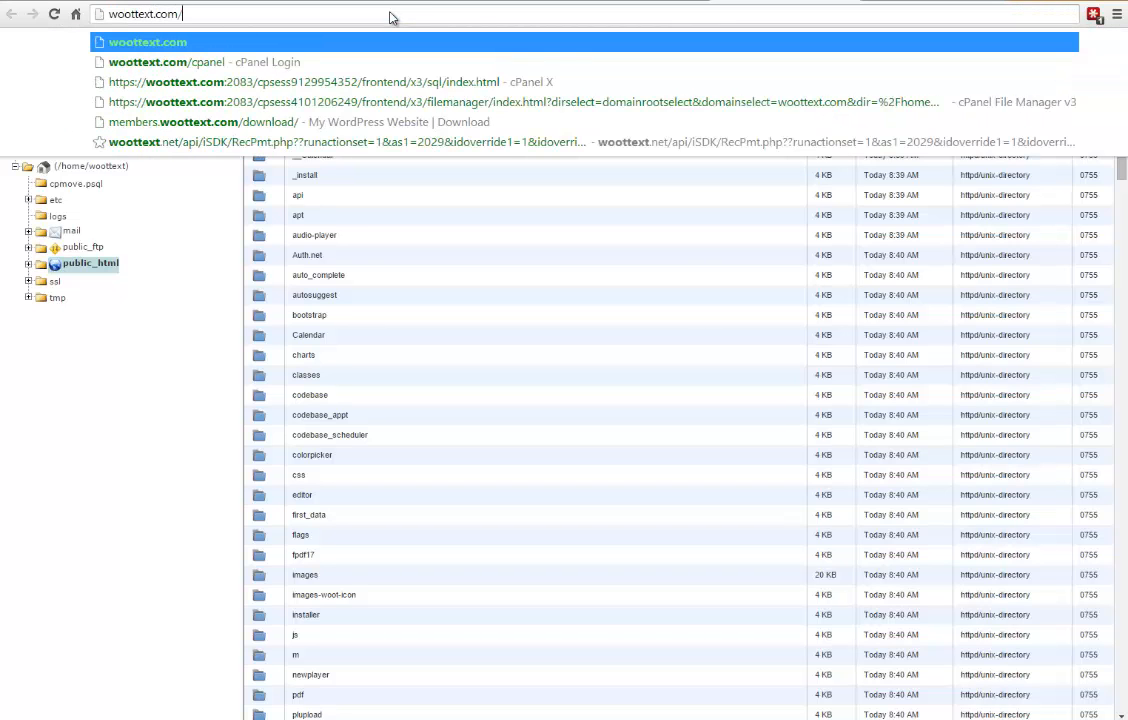
{"action": "type", "text": "sms"}
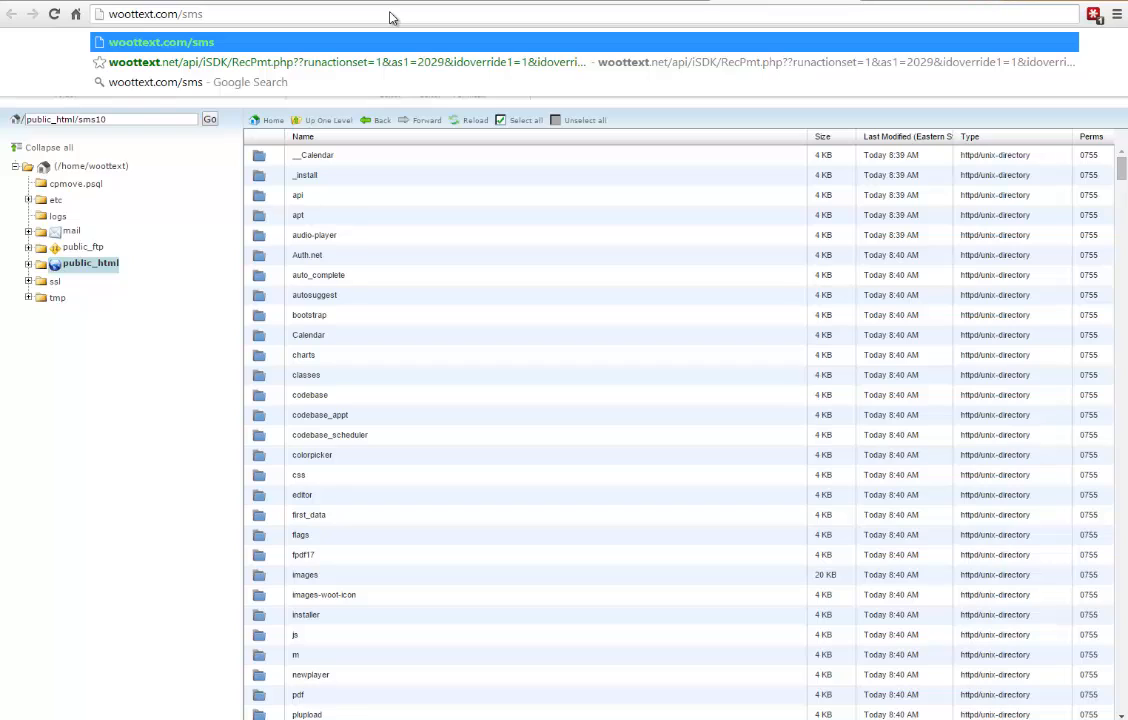
{"action": "type", "text": "10"}
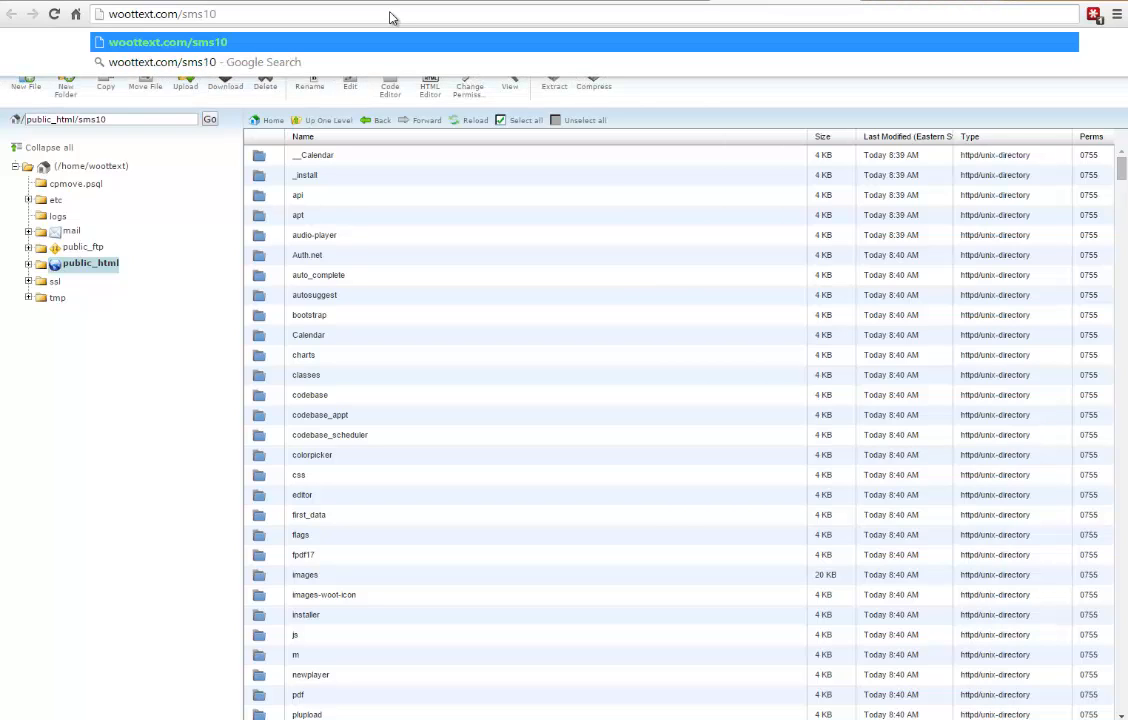
{"action": "key", "text": "Return"}
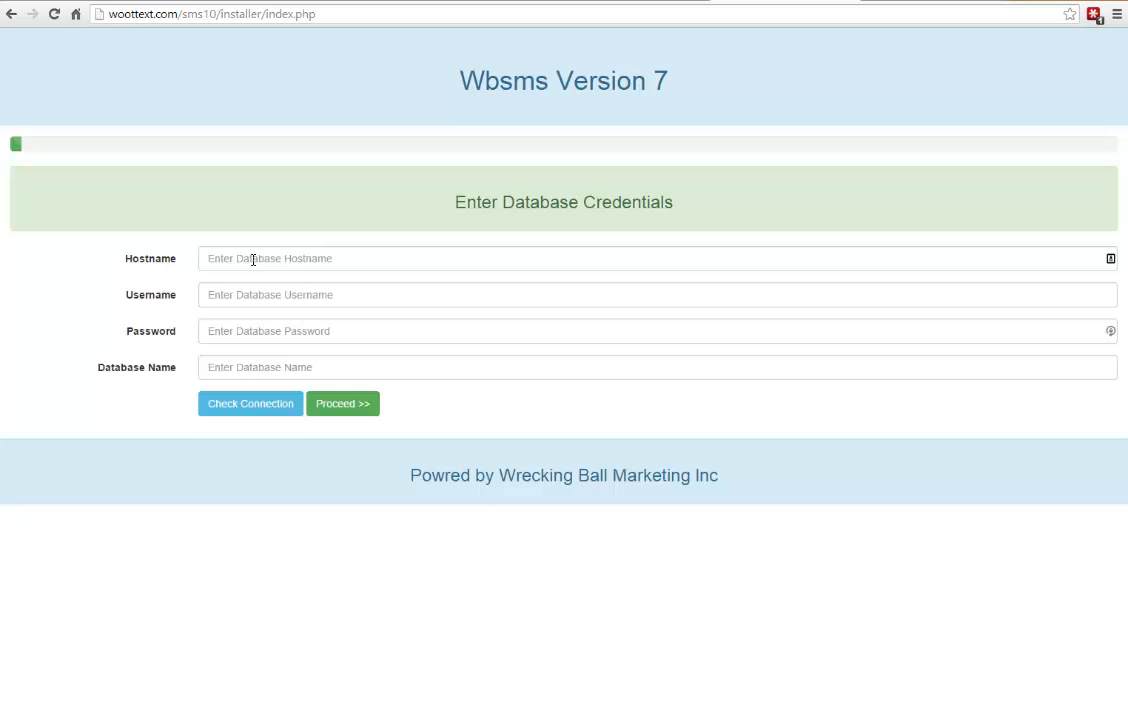
Set the installer's database hostname to localhost and place the cursor in the Username field
{"action": "left_click", "coordinate": [253, 260]}
{"action": "type", "text": "localhost"}
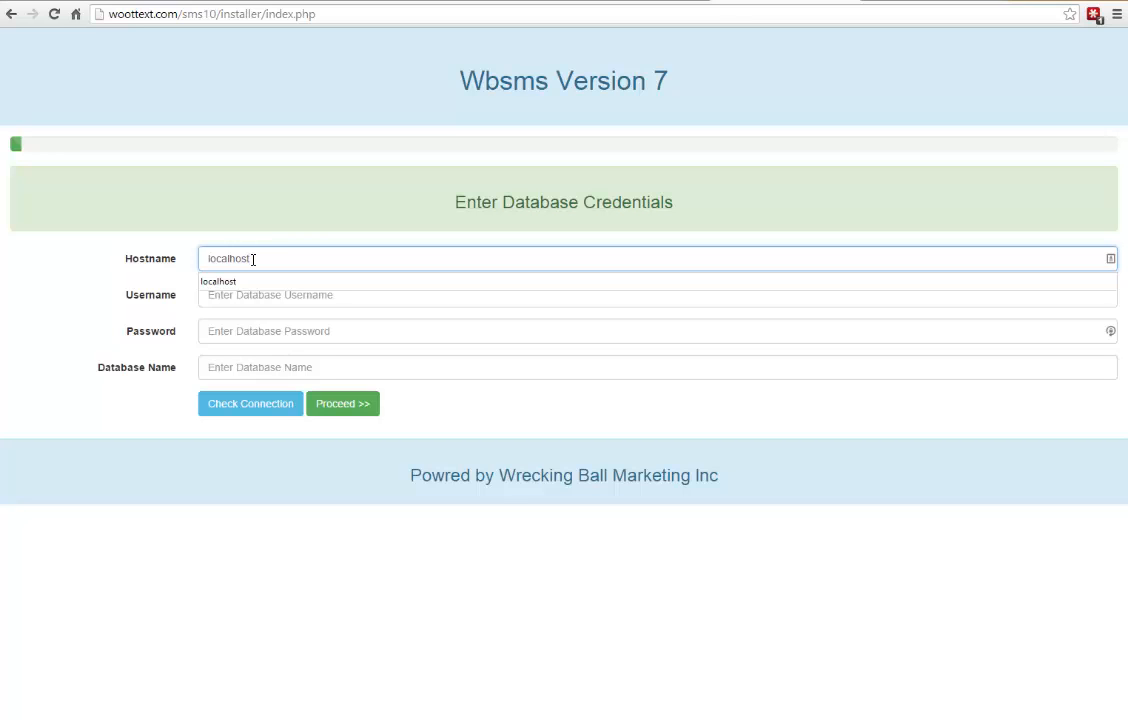
{"action": "left_click", "coordinate": [268, 220]}
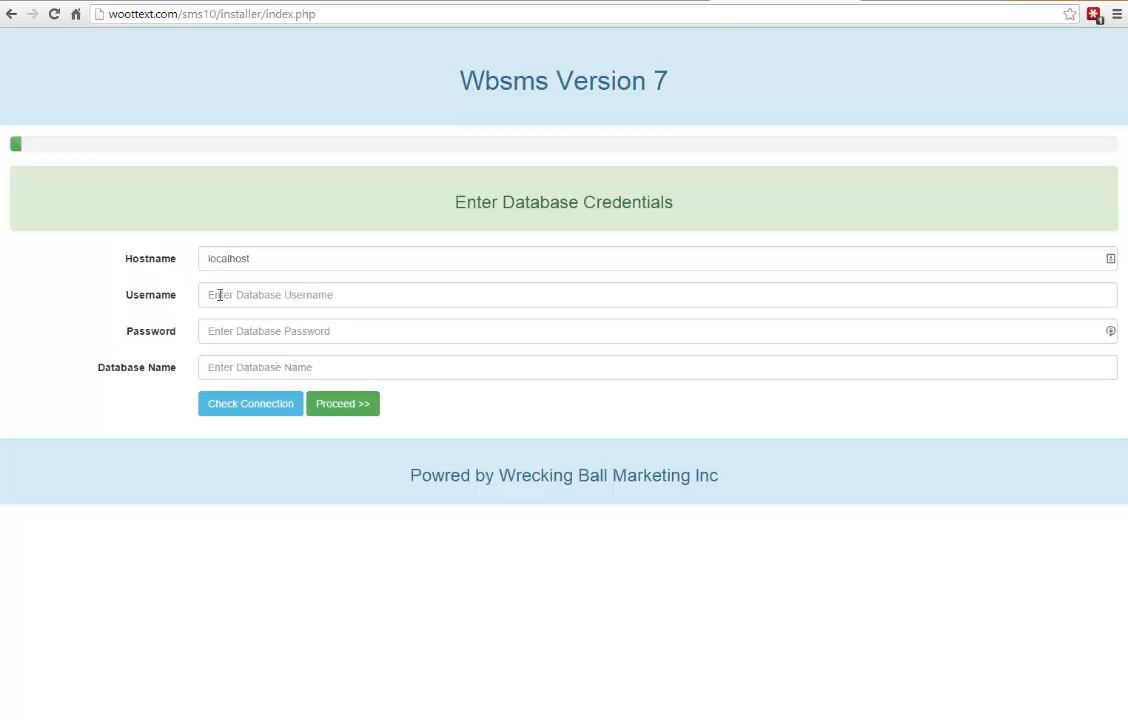
{"action": "left_click", "coordinate": [222, 295]}
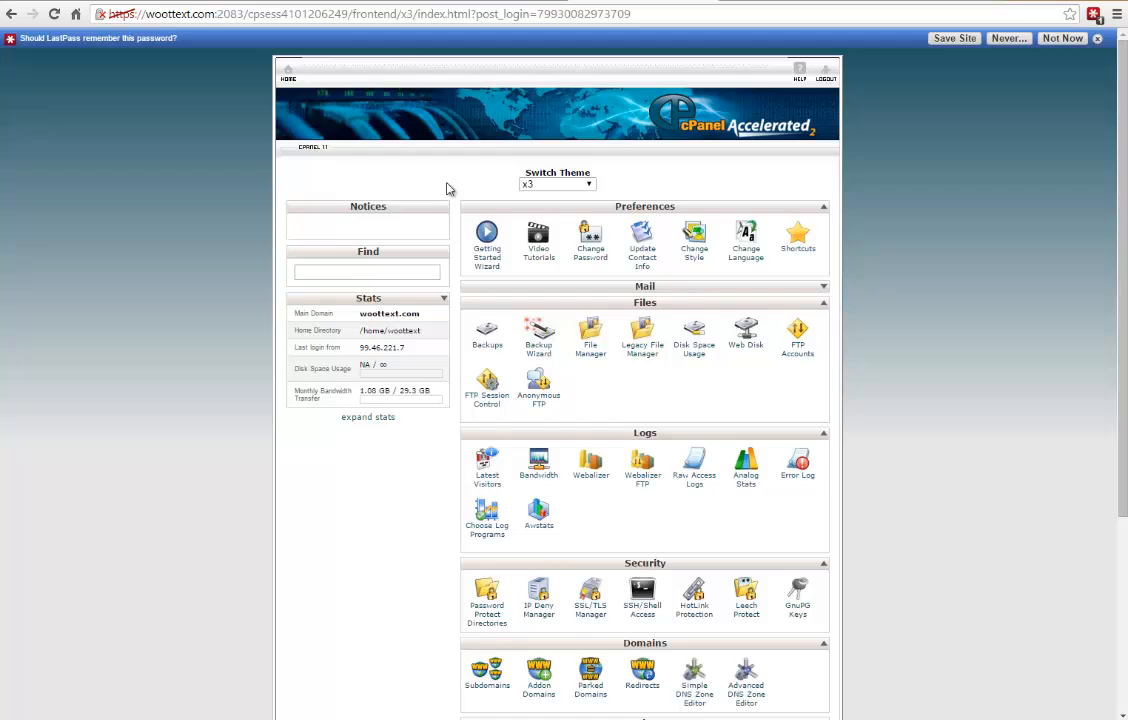
Copy the privileged user name woottext_sms10 from the list of current MySQL databases in cPanel
{"action": "scroll", "coordinate": [434, 194], "scroll_direction": "down", "scroll_amount": 4}
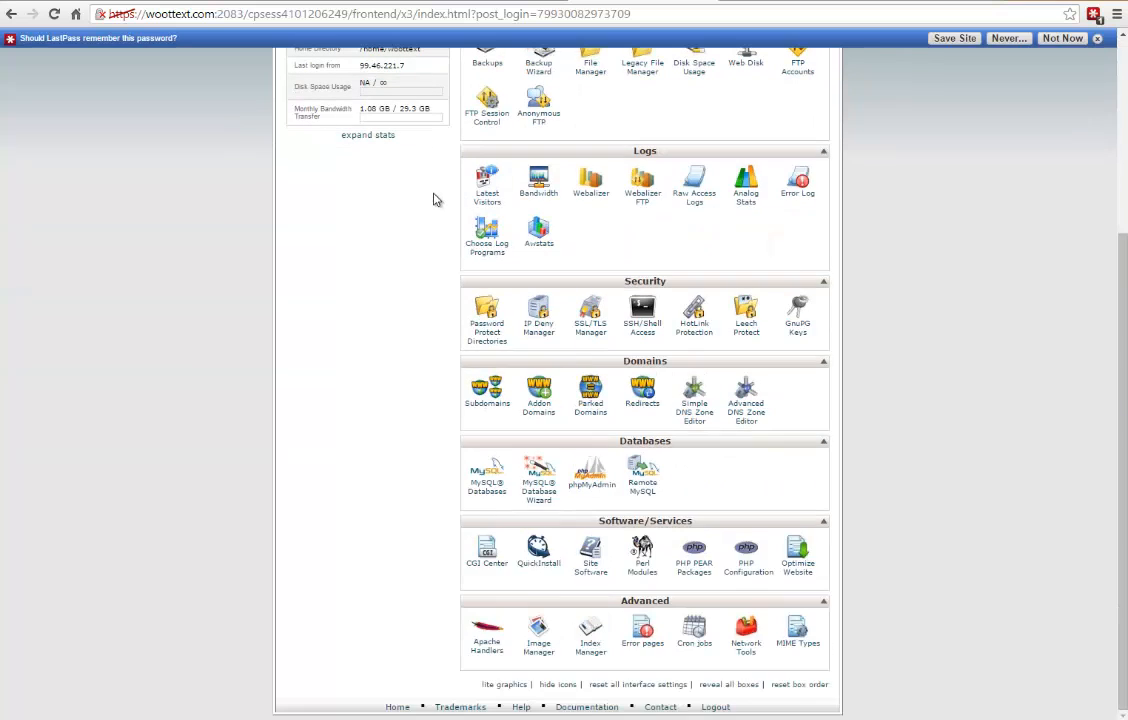
{"action": "right_click", "coordinate": [433, 400]}
{"action": "left_click", "coordinate": [327, 452]}
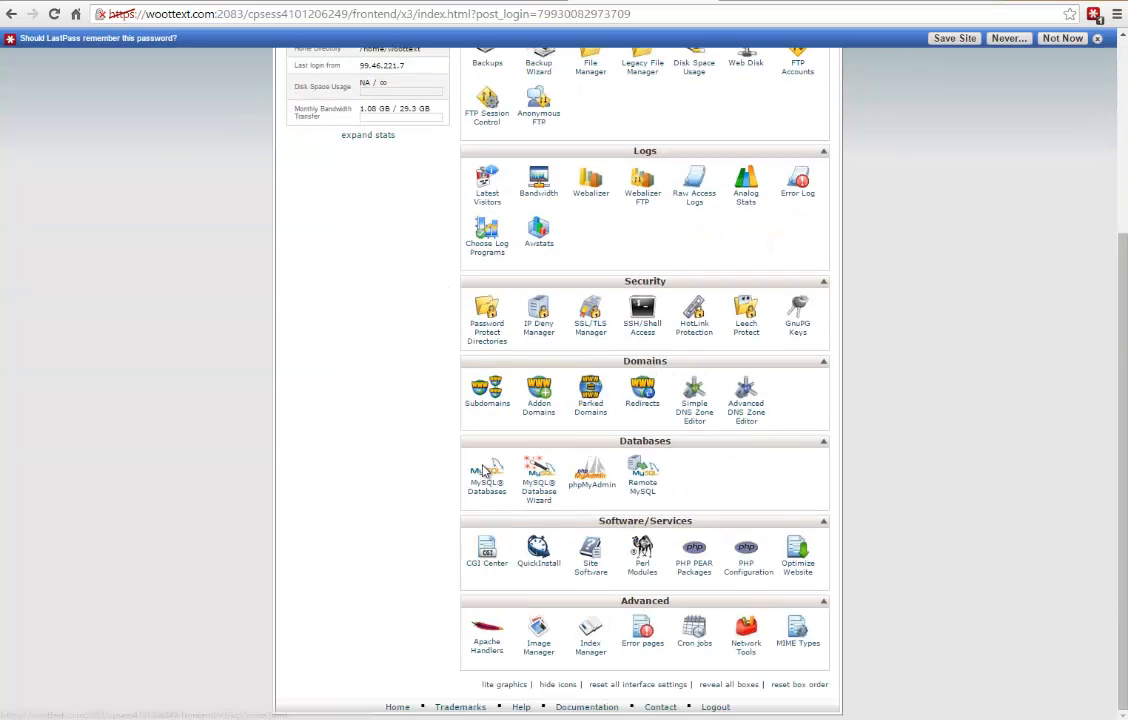
{"action": "left_click", "coordinate": [487, 478]}
{"action": "scroll", "coordinate": [537, 313], "scroll_direction": "down", "scroll_amount": 3}
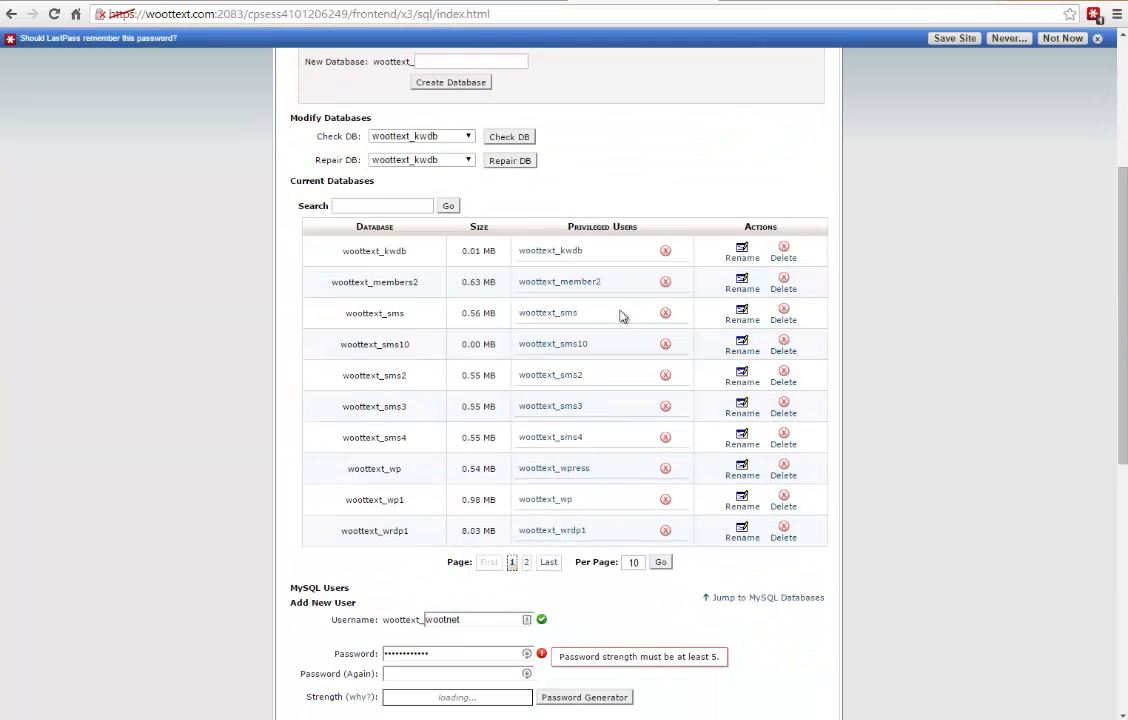
{"action": "scroll", "coordinate": [618, 358], "scroll_direction": "down", "scroll_amount": 2}
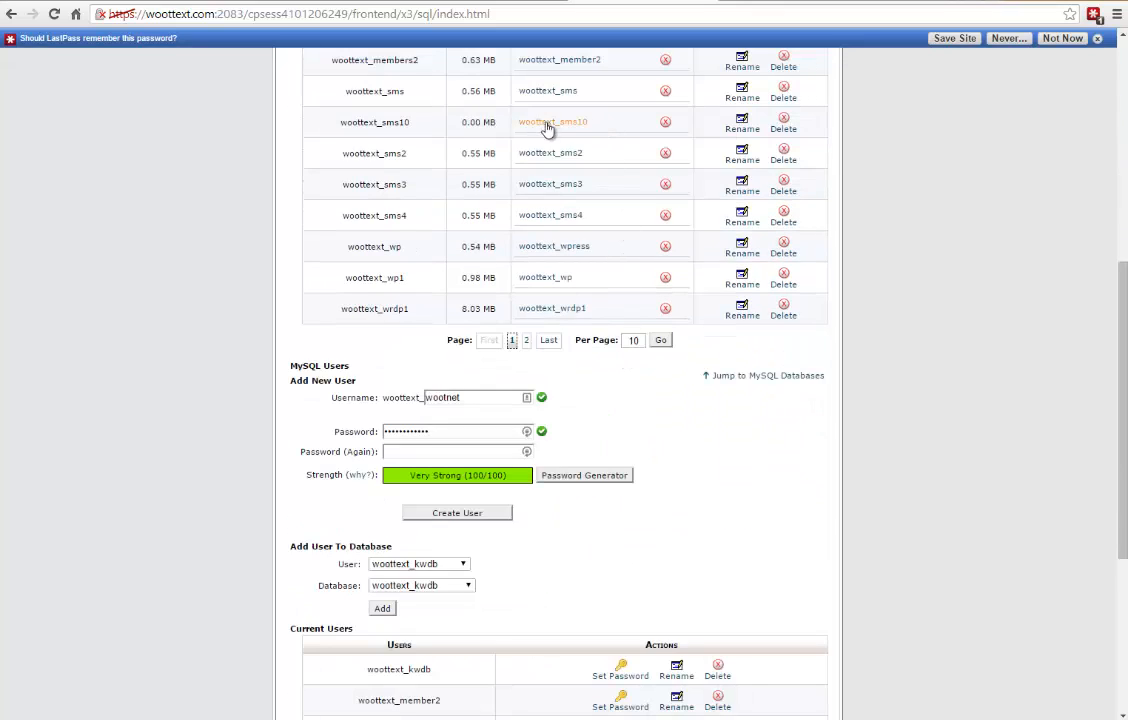
{"action": "left_click_drag", "start_coordinate": [589, 124], "coordinate": [521, 124]}
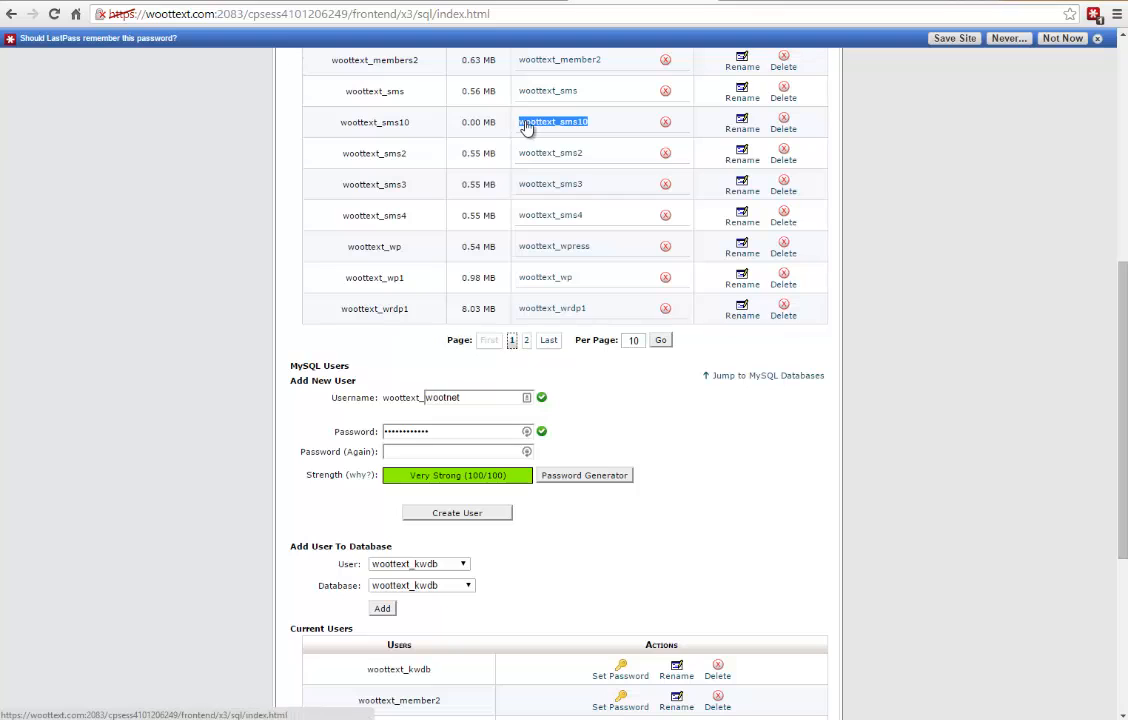
{"action": "right_click", "coordinate": [540, 122]}
{"action": "left_click", "coordinate": [590, 216]}
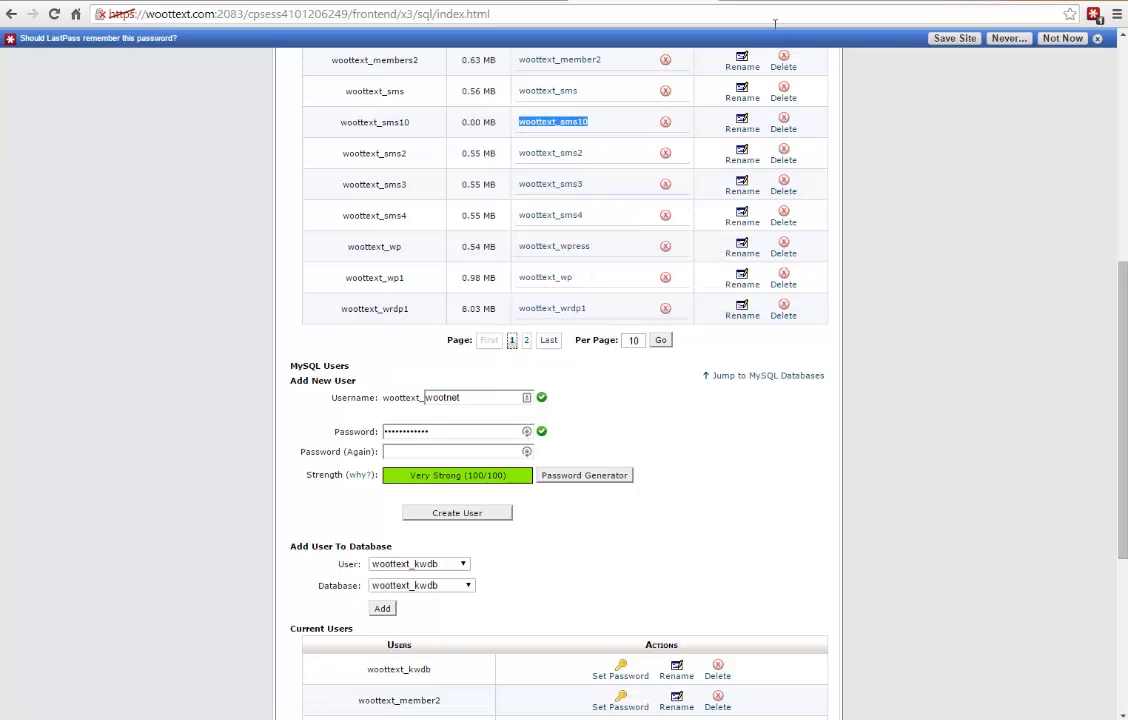
Paste woottext_sms10 into the installer as both the database username and the database name
{"action": "left_click", "coordinate": [771, 2]}
{"action": "right_click", "coordinate": [280, 294]}
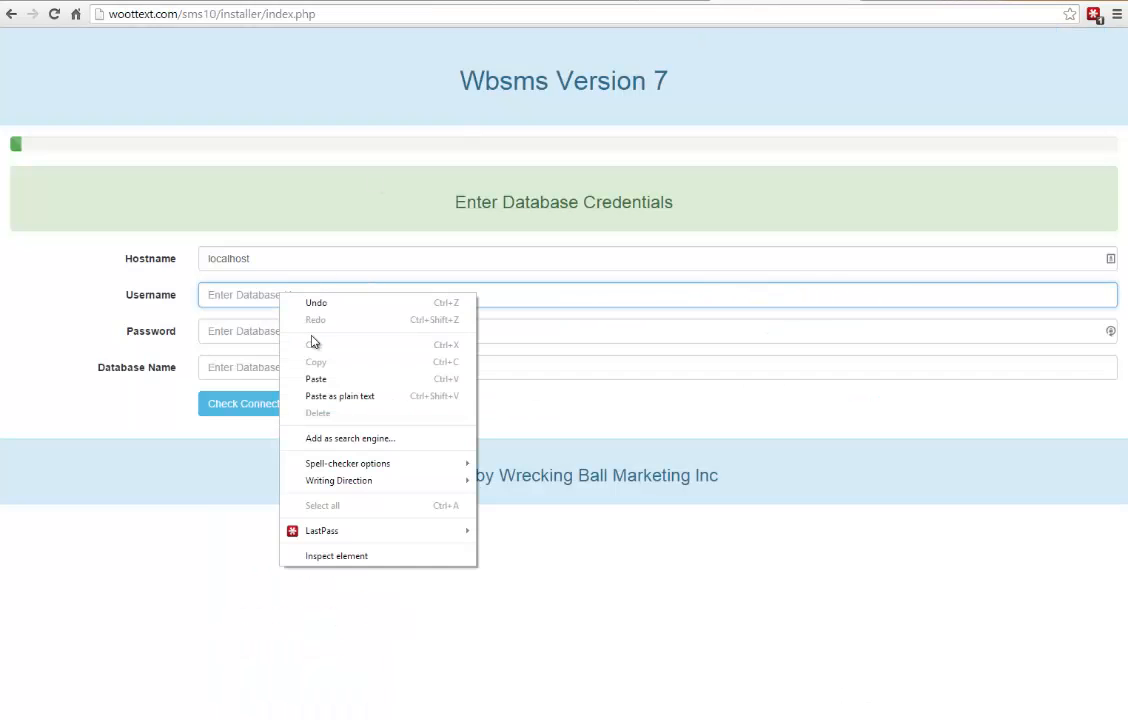
{"action": "left_click", "coordinate": [317, 380]}
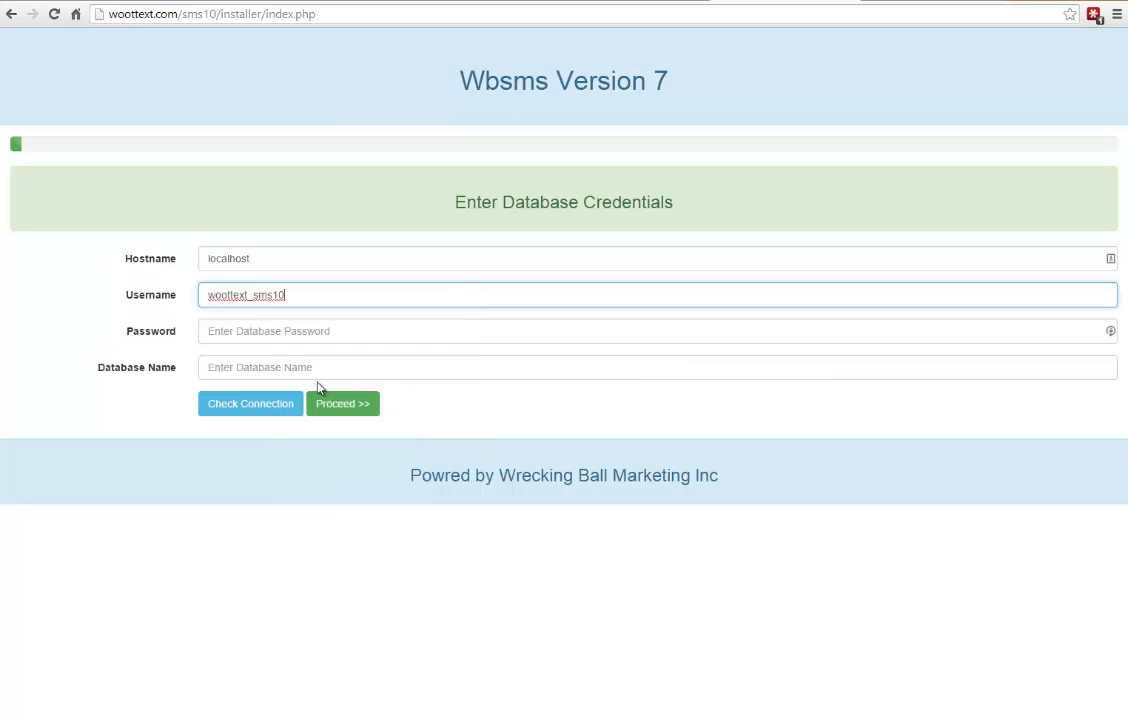
{"action": "right_click", "coordinate": [231, 372]}
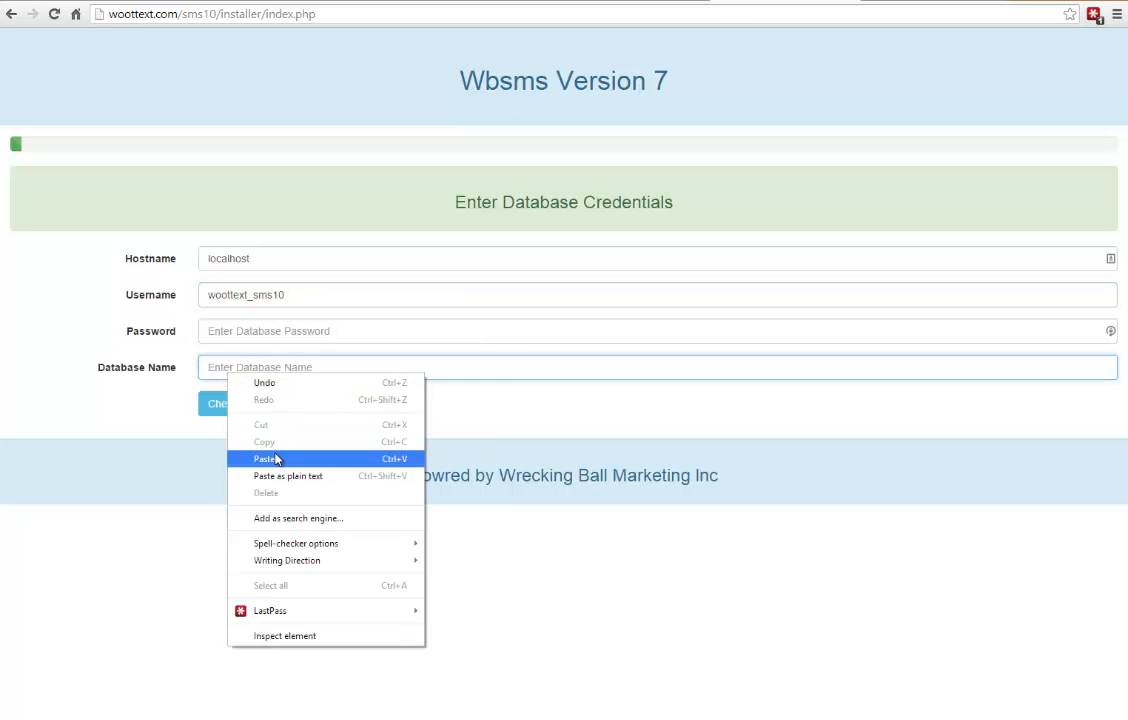
{"action": "left_click", "coordinate": [249, 456]}
Enter the database password, then test the database connection and proceed to the Twilio credentials
{"action": "left_click", "coordinate": [251, 333]}
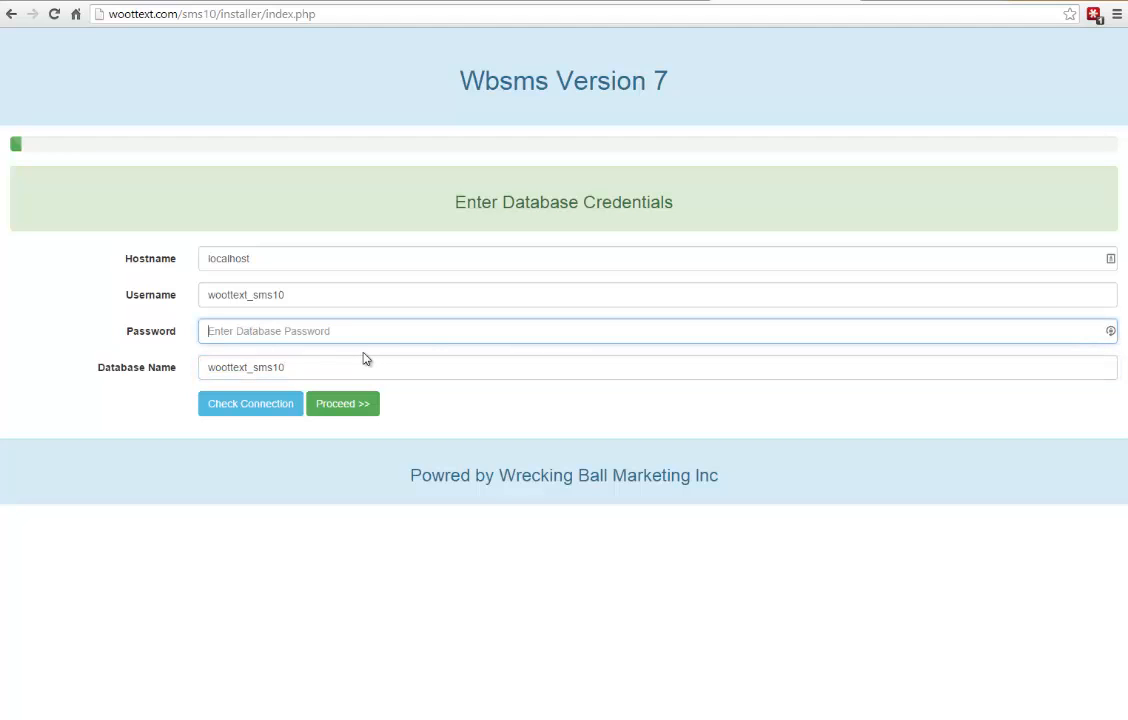
{"action": "left_click_drag", "start_coordinate": [207, 295], "coordinate": [285, 297]}
{"action": "left_click", "coordinate": [228, 301]}
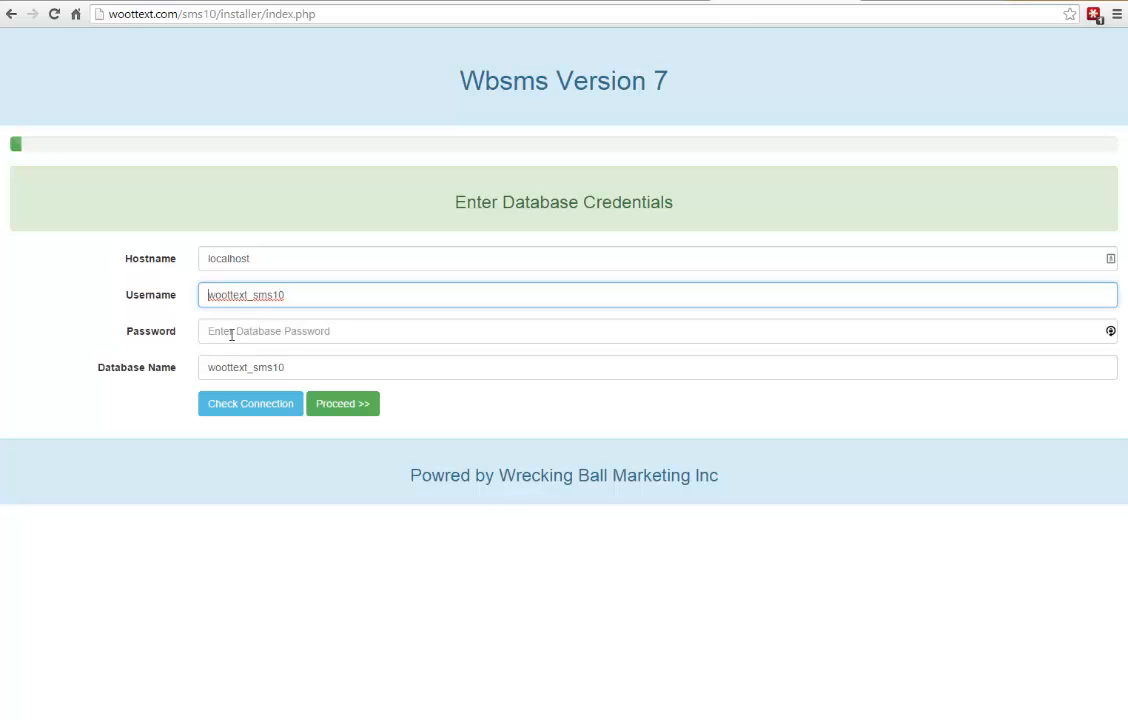
{"action": "left_click", "coordinate": [231, 335]}
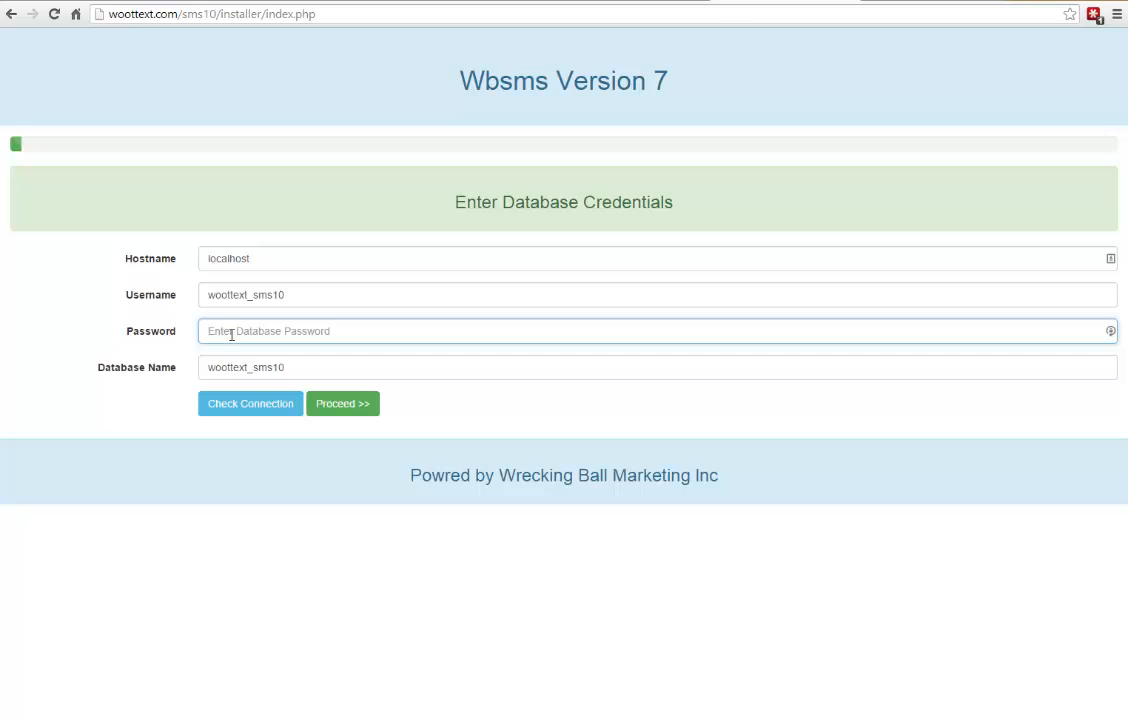
{"action": "key", "text": "BackSpace"}
{"action": "left_click", "coordinate": [256, 409]}
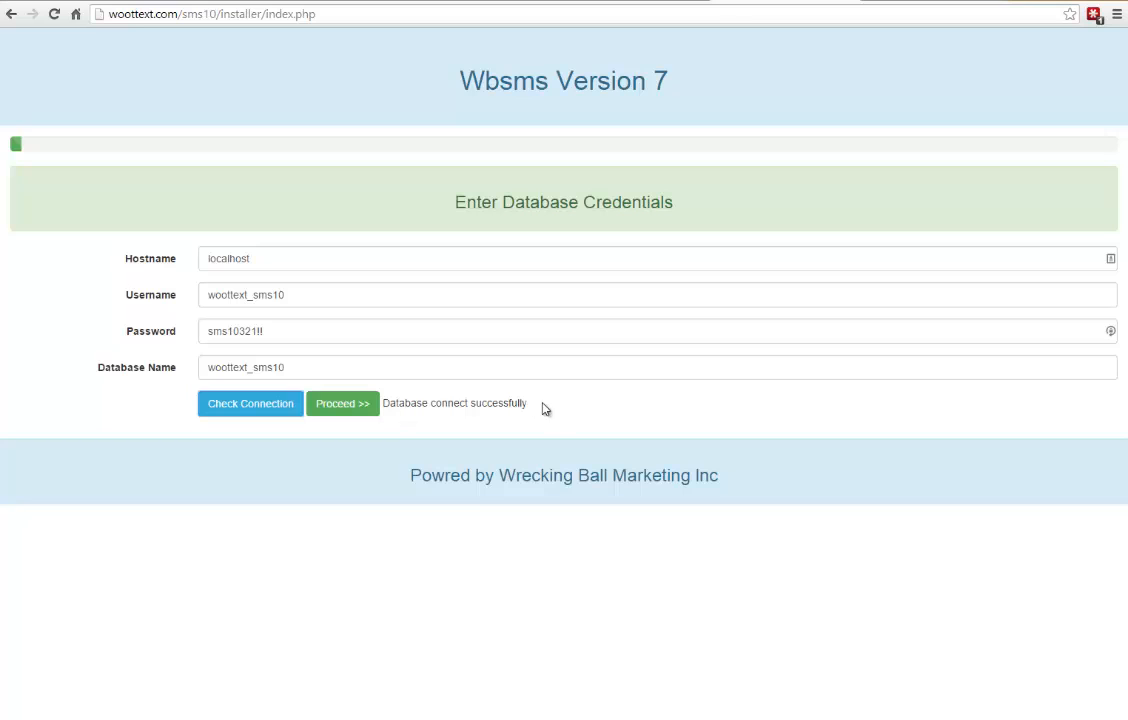
{"action": "left_click", "coordinate": [347, 413]}
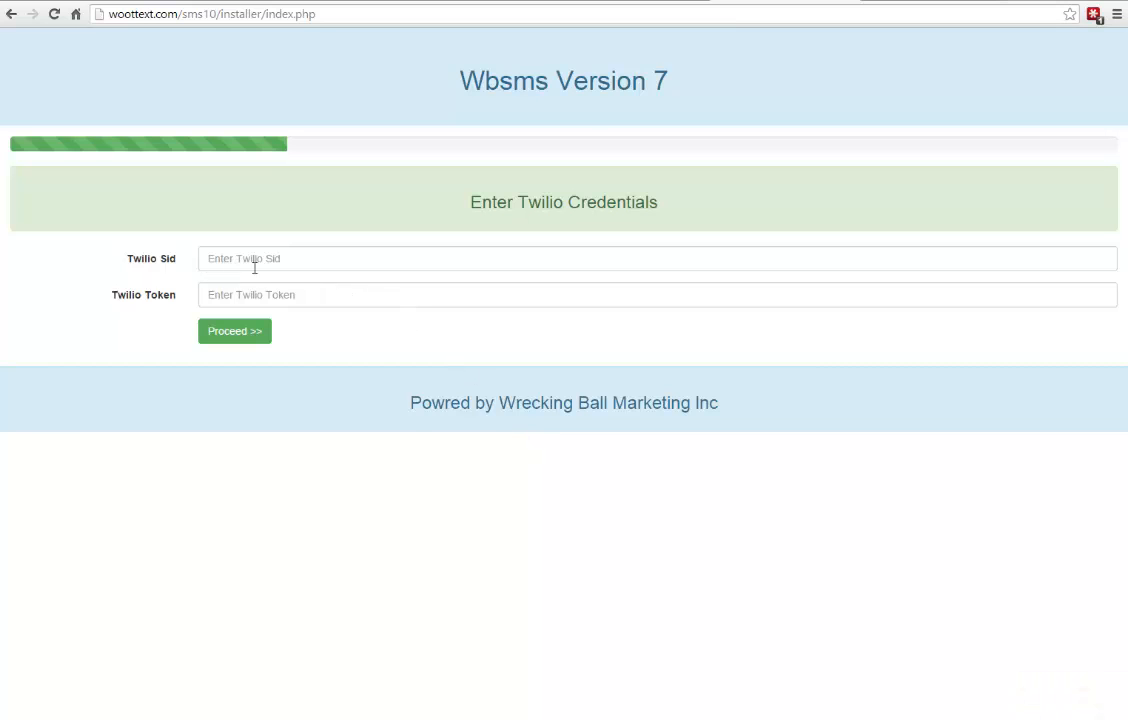
Copy the Account SID from the Twilio dashboard into the installer's Twilio Sid field
{"action": "left_click", "coordinate": [1000, 6]}
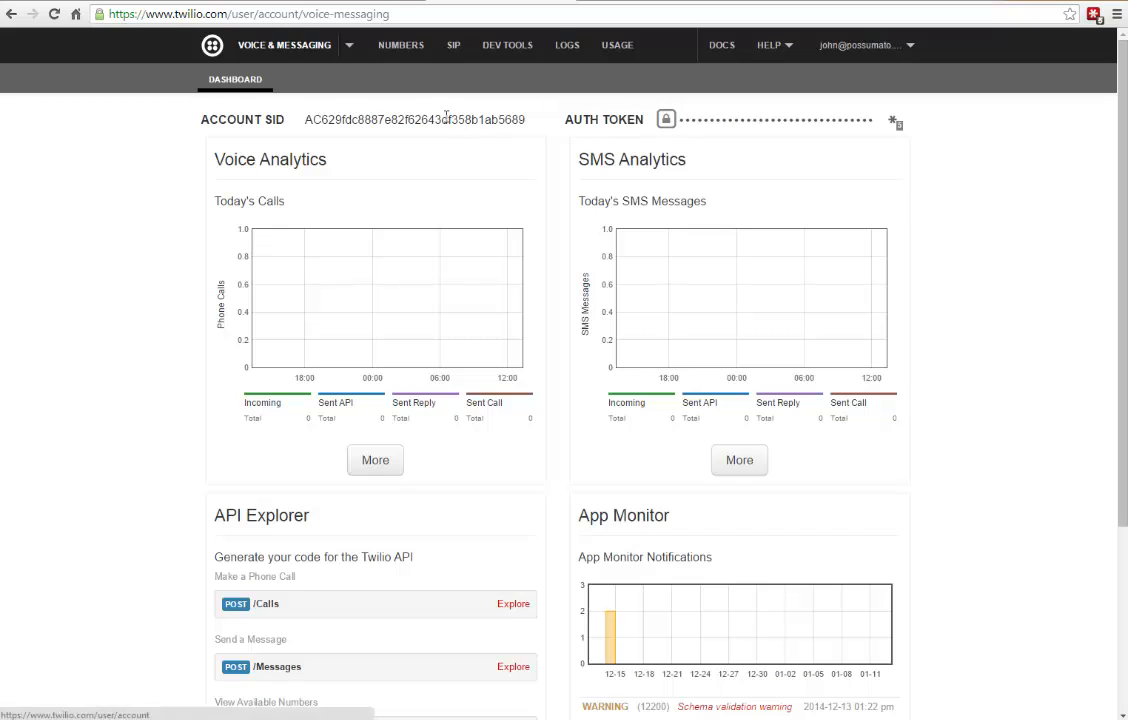
{"action": "double_click", "coordinate": [440, 119]}
{"action": "right_click", "coordinate": [446, 119]}
{"action": "left_click", "coordinate": [483, 128]}
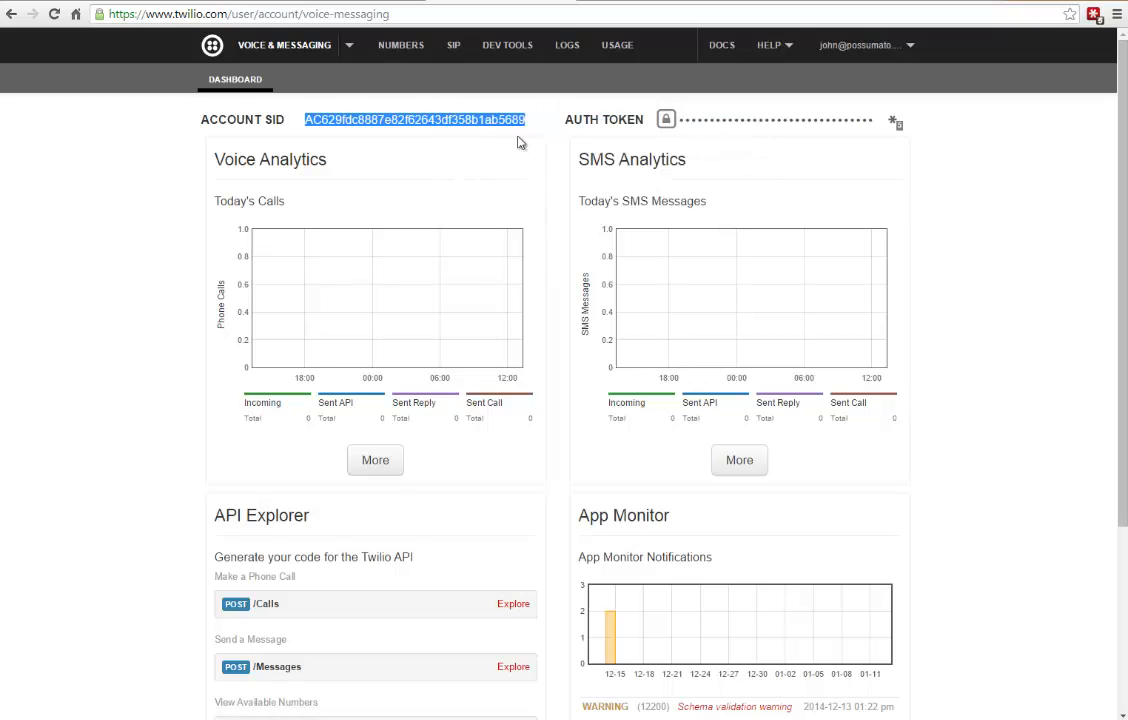
{"action": "left_click", "coordinate": [788, 5]}
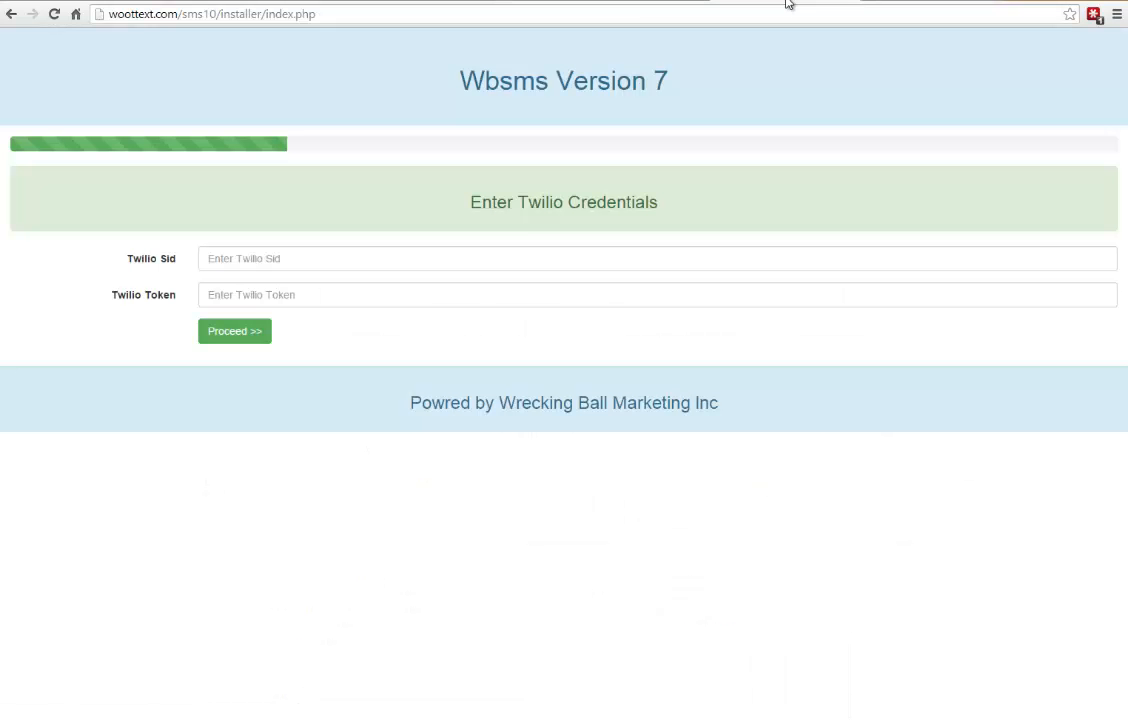
{"action": "right_click", "coordinate": [278, 259]}
{"action": "left_click", "coordinate": [292, 348]}
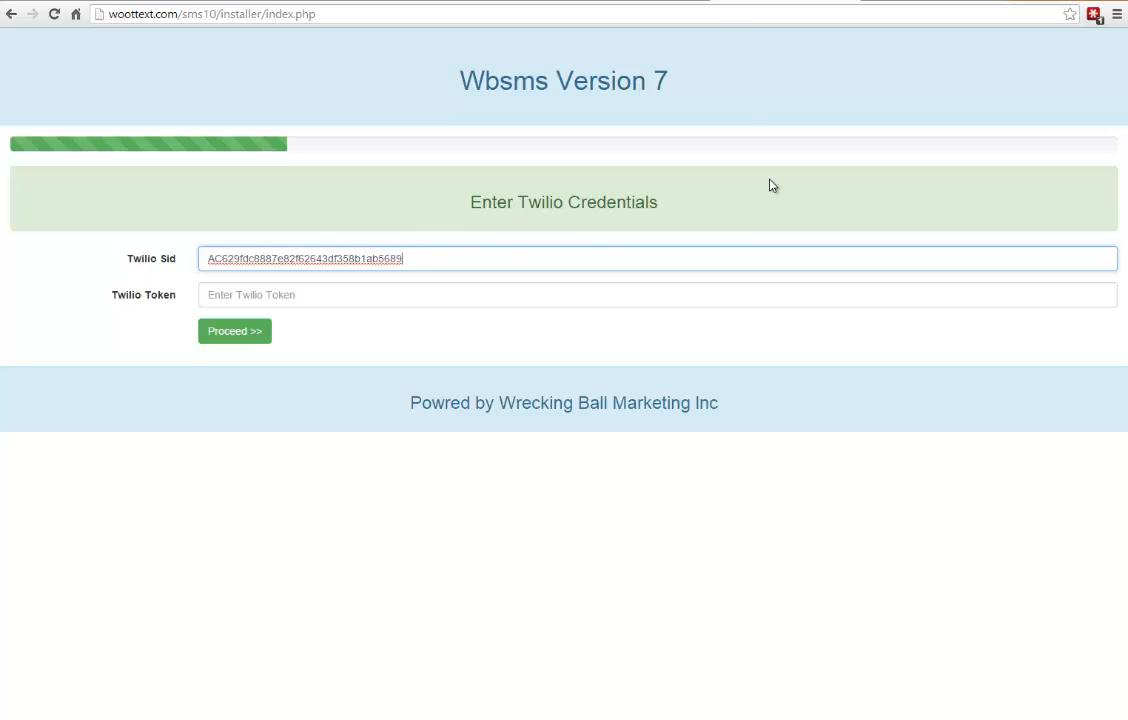
Transfer the Auth Token from the Twilio dashboard into the installer's Twilio Token field and proceed to the personal credentials
{"action": "left_click", "coordinate": [466, 2]}
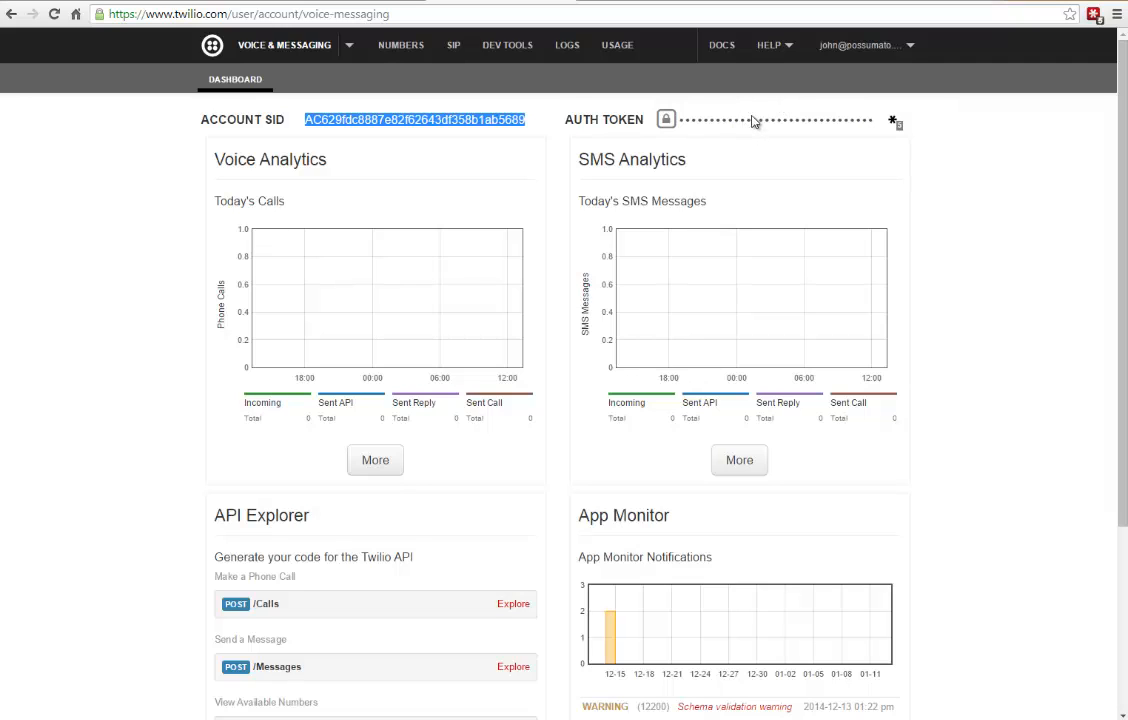
{"action": "left_click", "coordinate": [940, 2]}
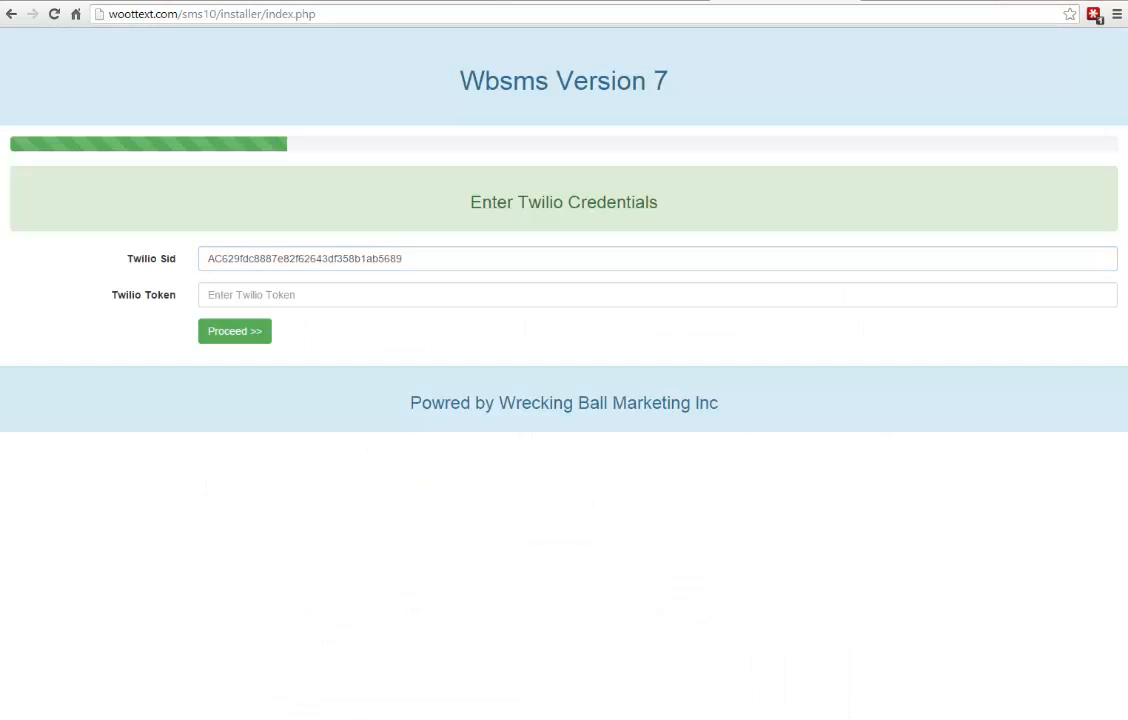
{"action": "left_click", "coordinate": [298, 295]}
{"action": "right_click", "coordinate": [296, 298]}
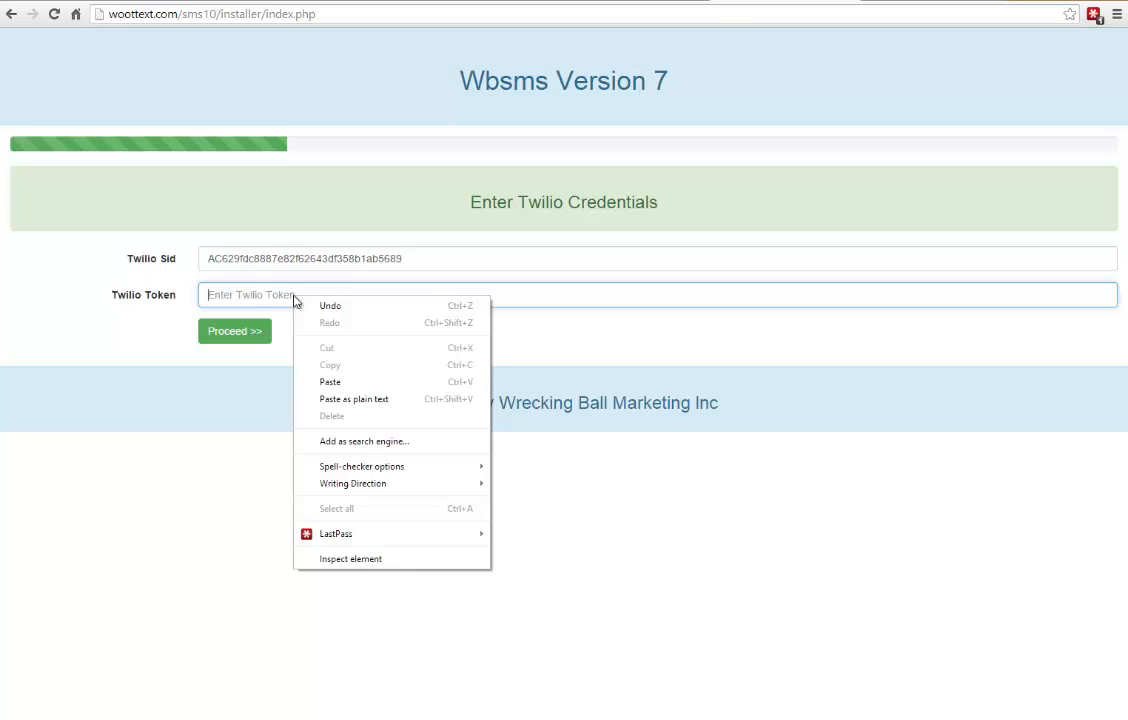
{"action": "left_click", "coordinate": [326, 380]}
{"action": "left_click", "coordinate": [226, 334]}
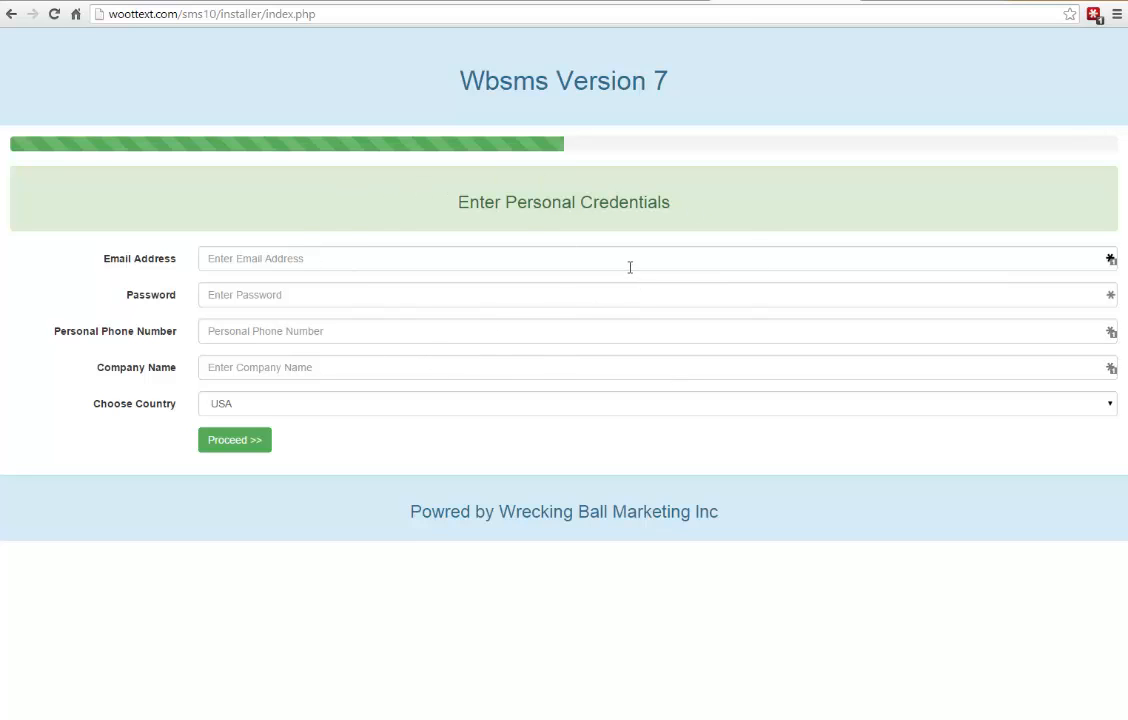
Fill in the admin's e-mail address and account password in the personal credentials form
{"action": "left_click", "coordinate": [237, 258]}
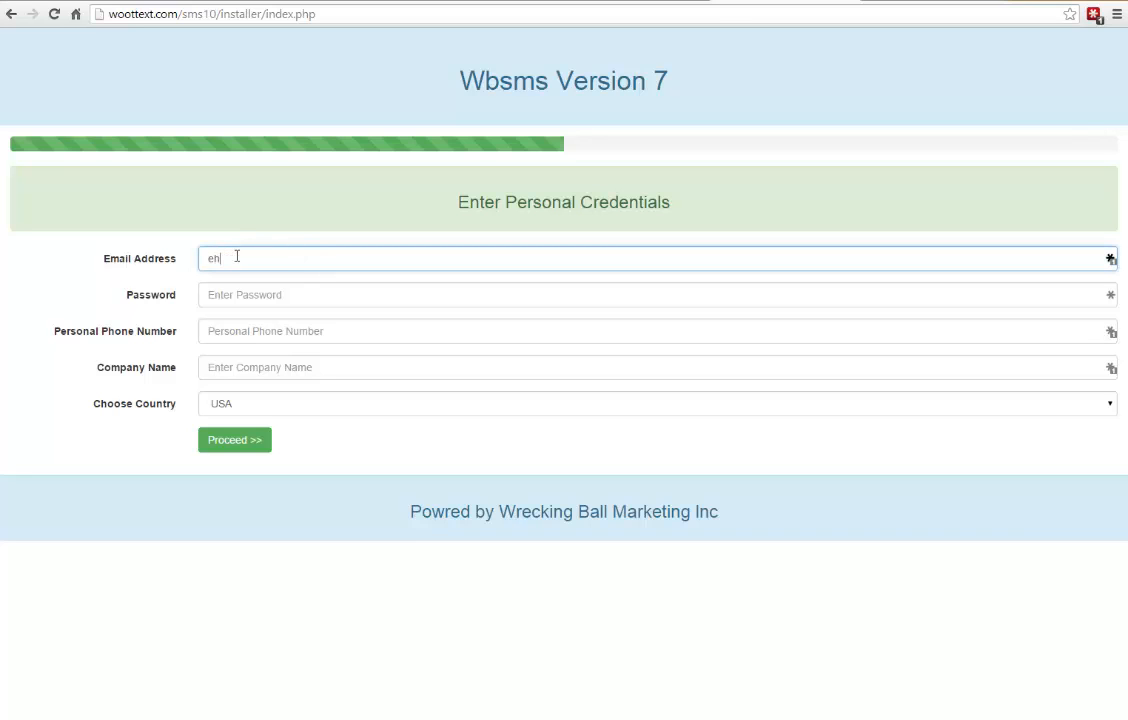
{"action": "key", "text": "Tab"}
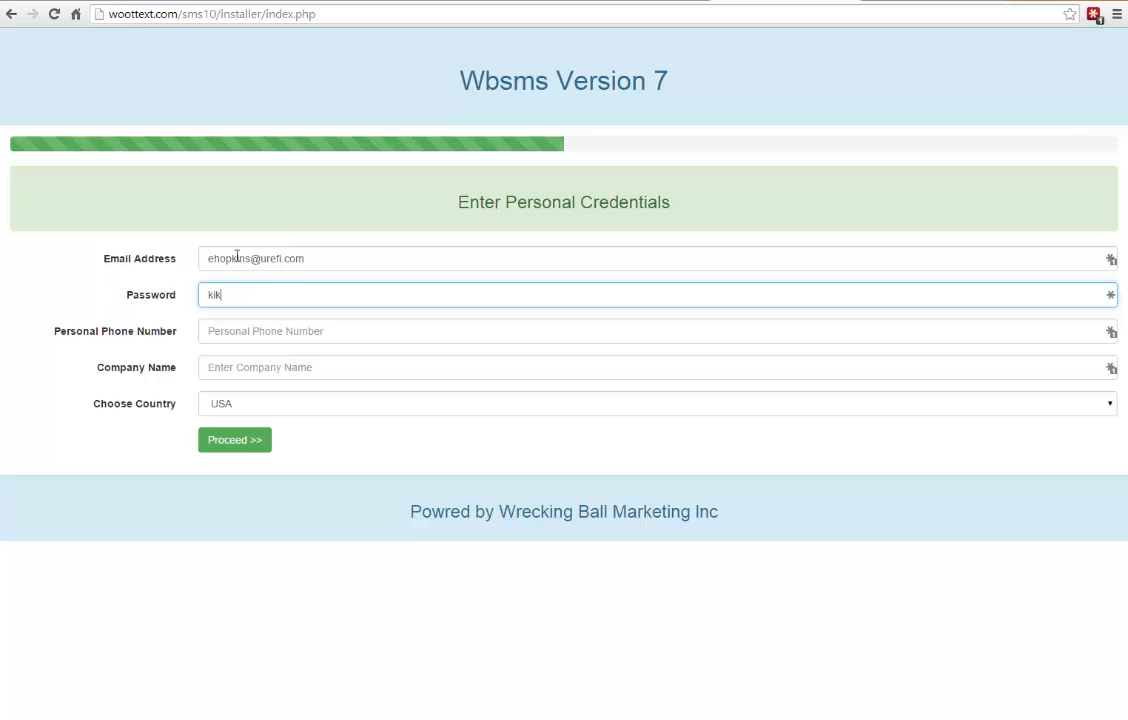
{"action": "key", "text": "Tab"}
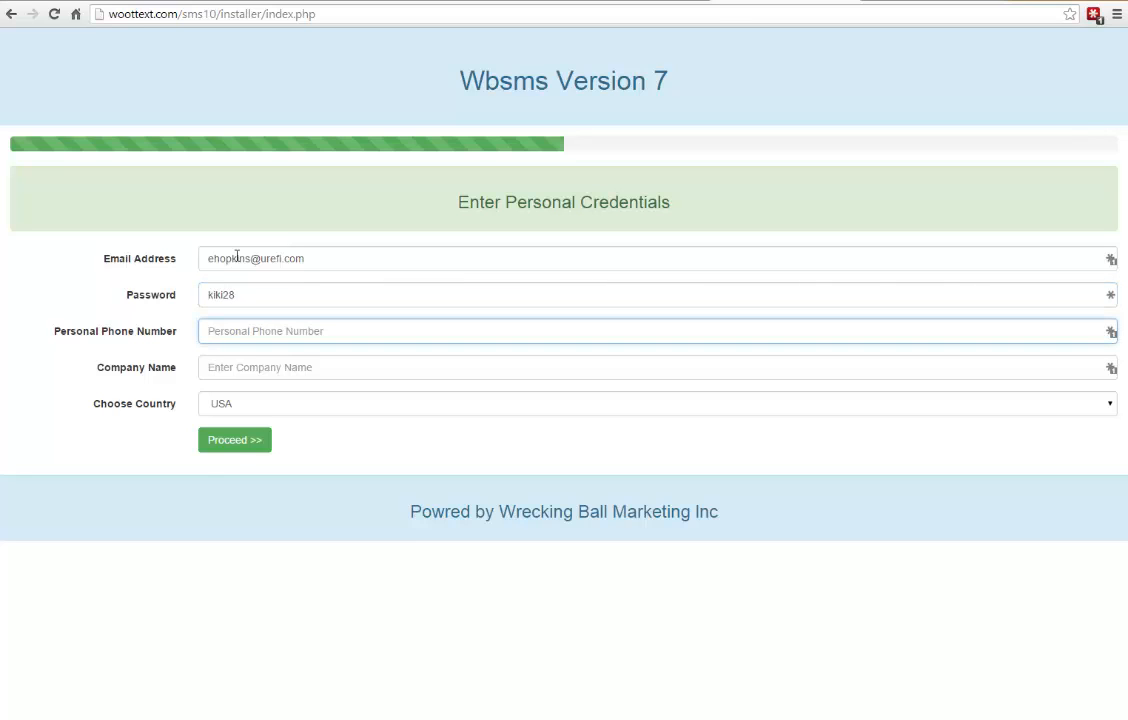
Enter the personal phone number and set the company name to WootText
{"action": "type", "text": "666-"}
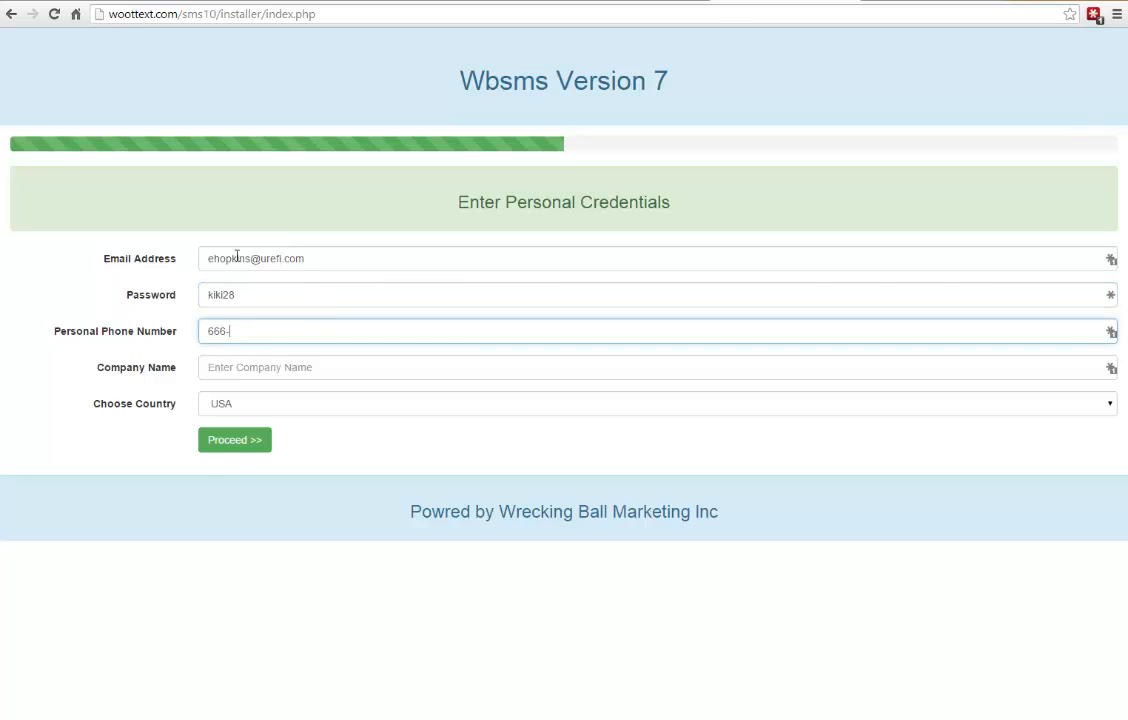
{"action": "type", "text": "444-3333"}
{"action": "key", "text": "Tab"}
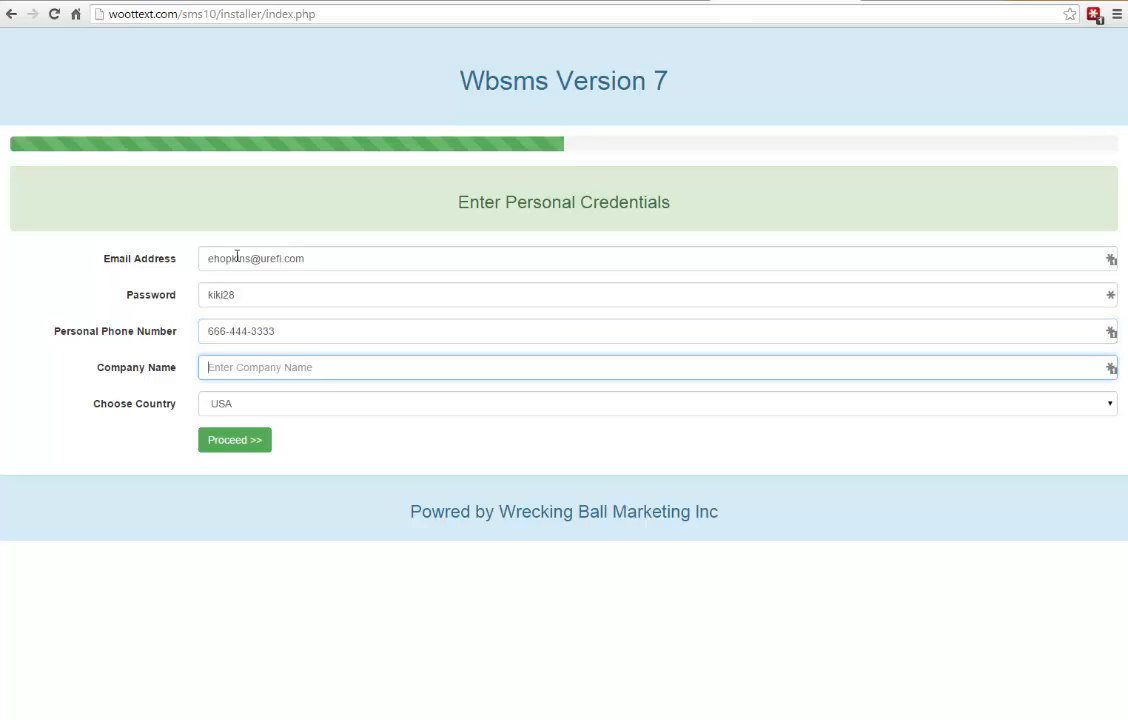
{"action": "type", "text": "WootText"}
Review the country options, keep USA selected and proceed to the application credentials
{"action": "left_click", "coordinate": [236, 410]}
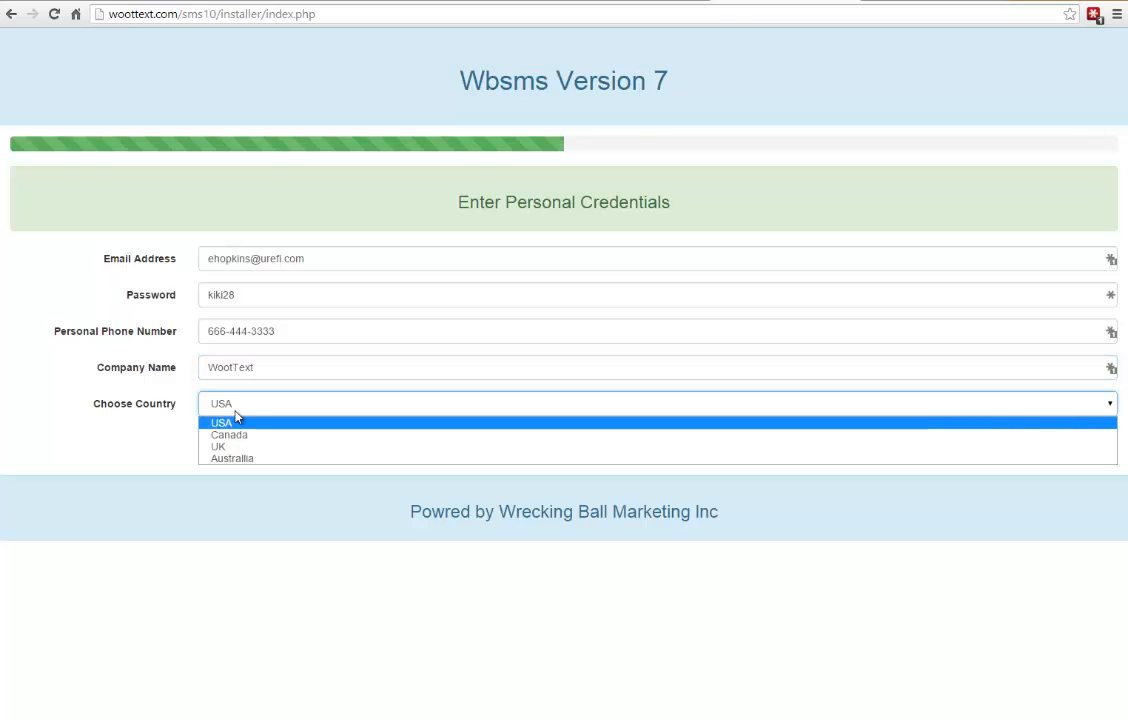
{"action": "left_click", "coordinate": [155, 409]}
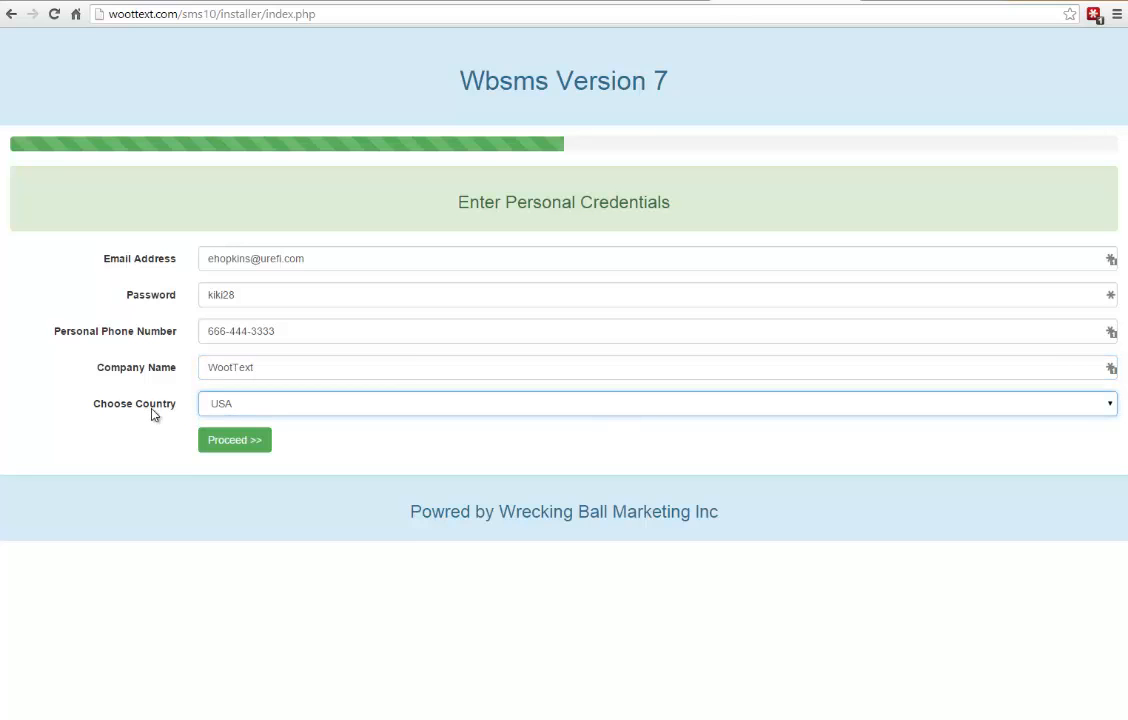
{"action": "left_click", "coordinate": [222, 405]}
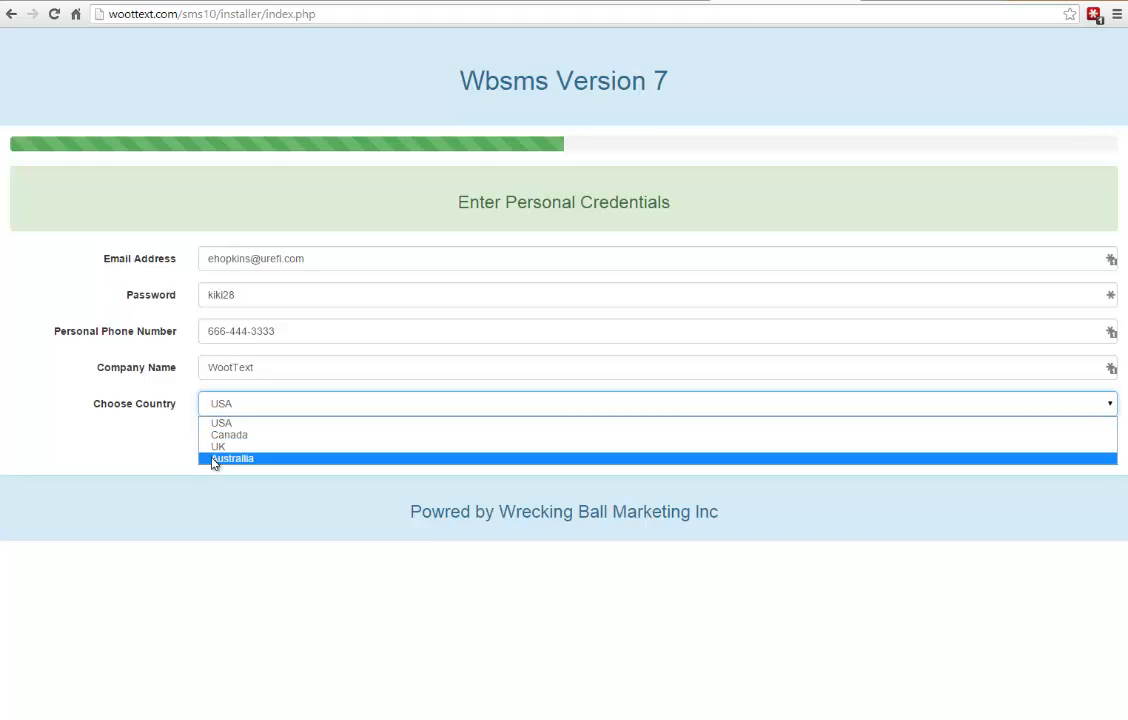
{"action": "left_click", "coordinate": [163, 445]}
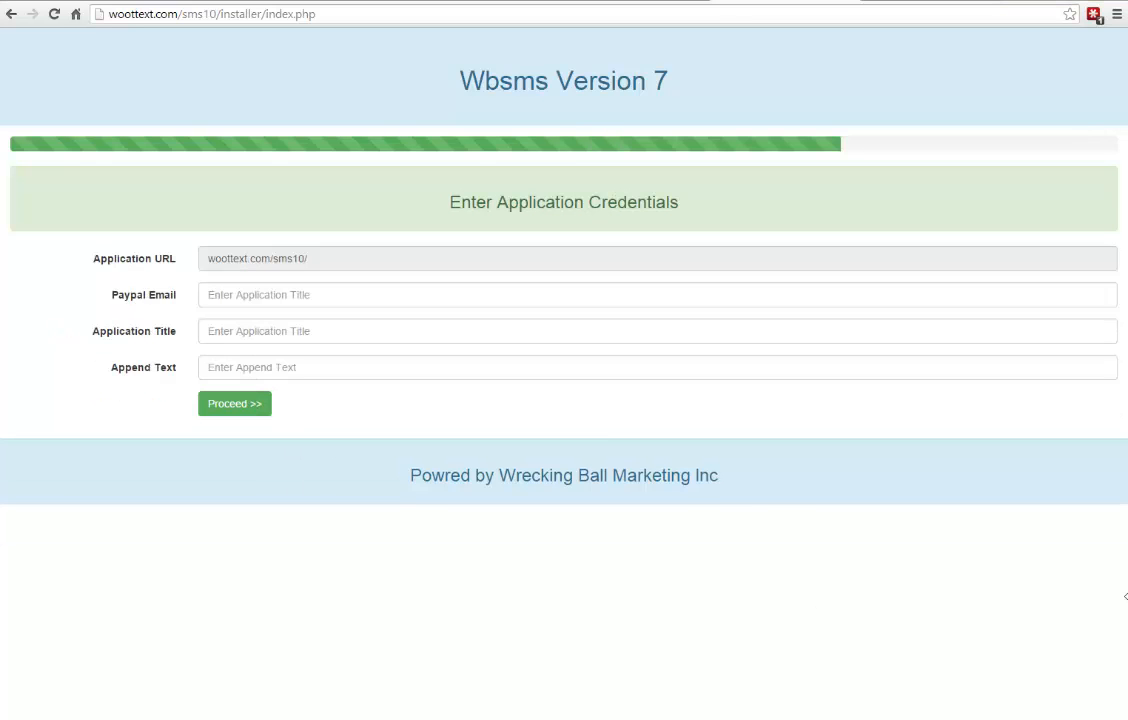
Copy the application URL woottext.com/sms10/ from the installer and open the Domains page of the WootText members site
{"action": "left_click_drag", "start_coordinate": [322, 258], "coordinate": [206, 258]}
{"action": "right_click", "coordinate": [256, 258]}
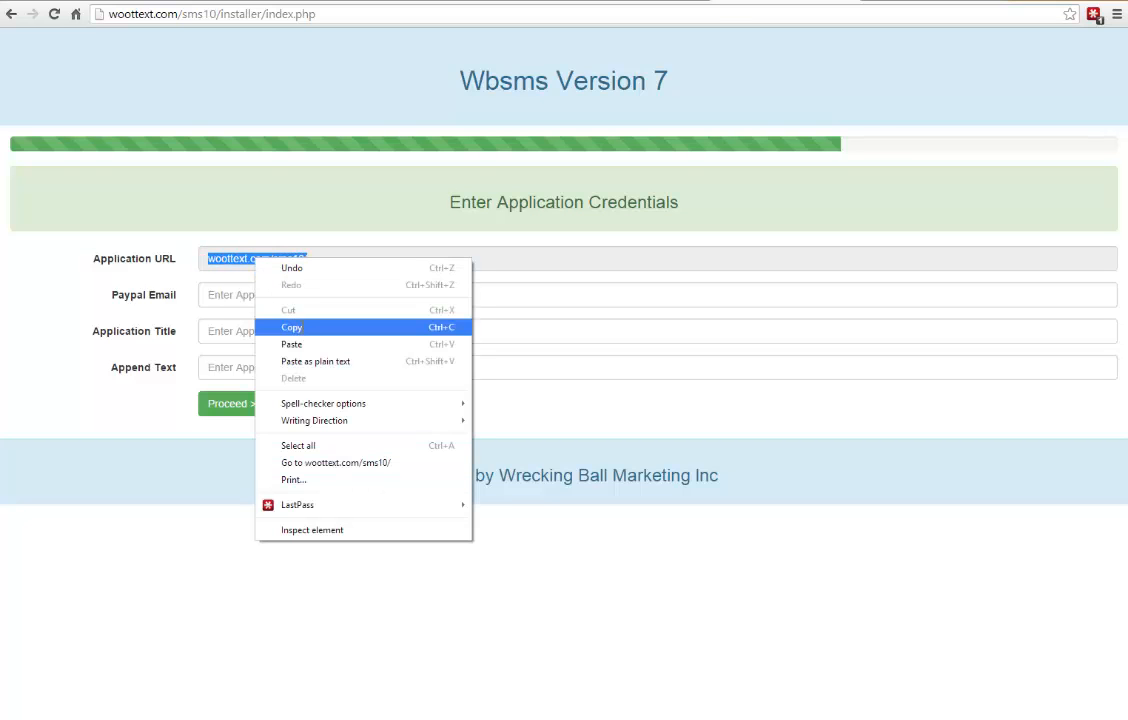
{"action": "left_click", "coordinate": [291, 327]}
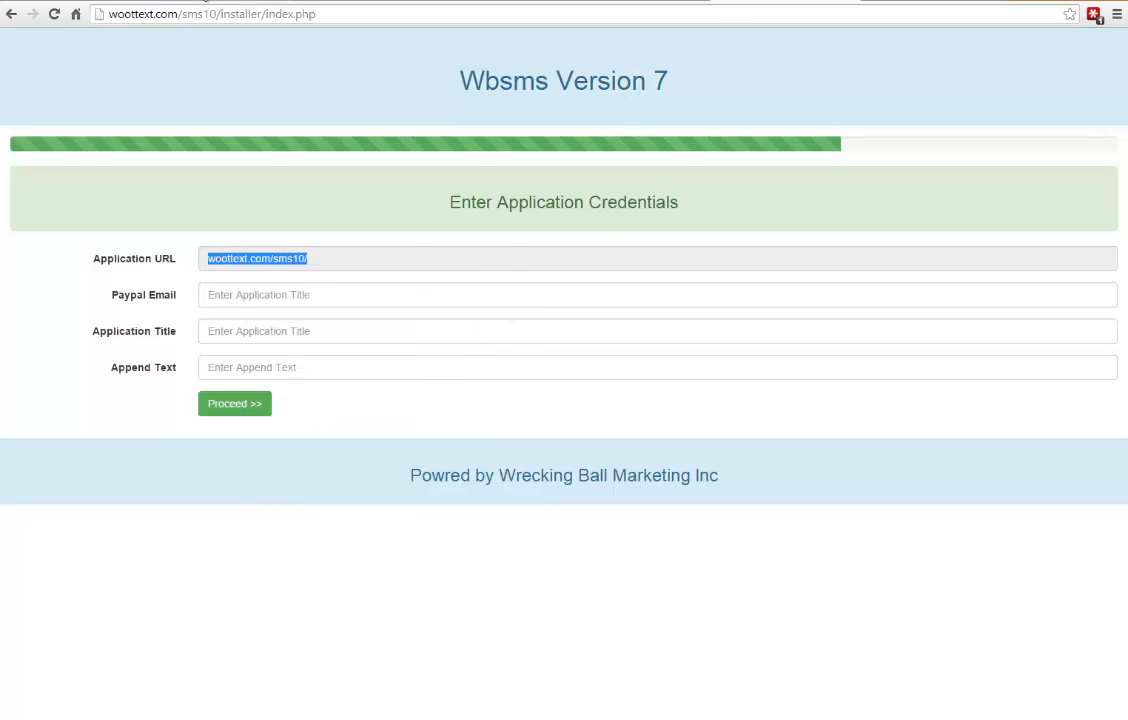
{"action": "left_click", "coordinate": [180, 1]}
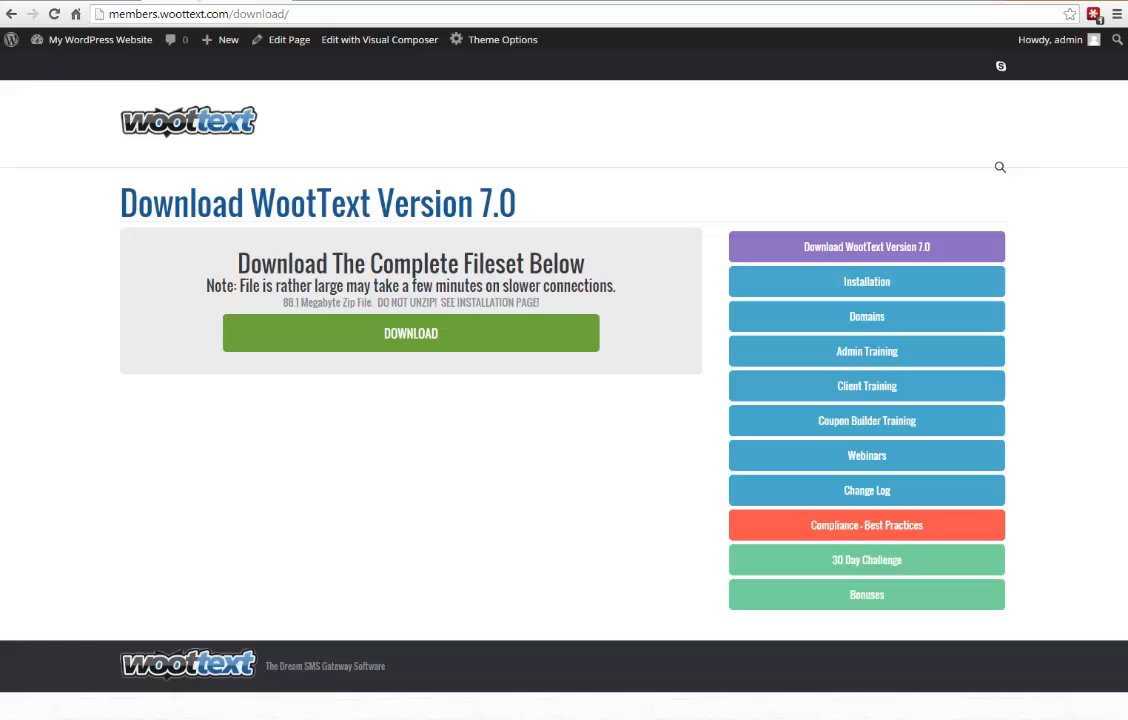
{"action": "left_click", "coordinate": [865, 320]}
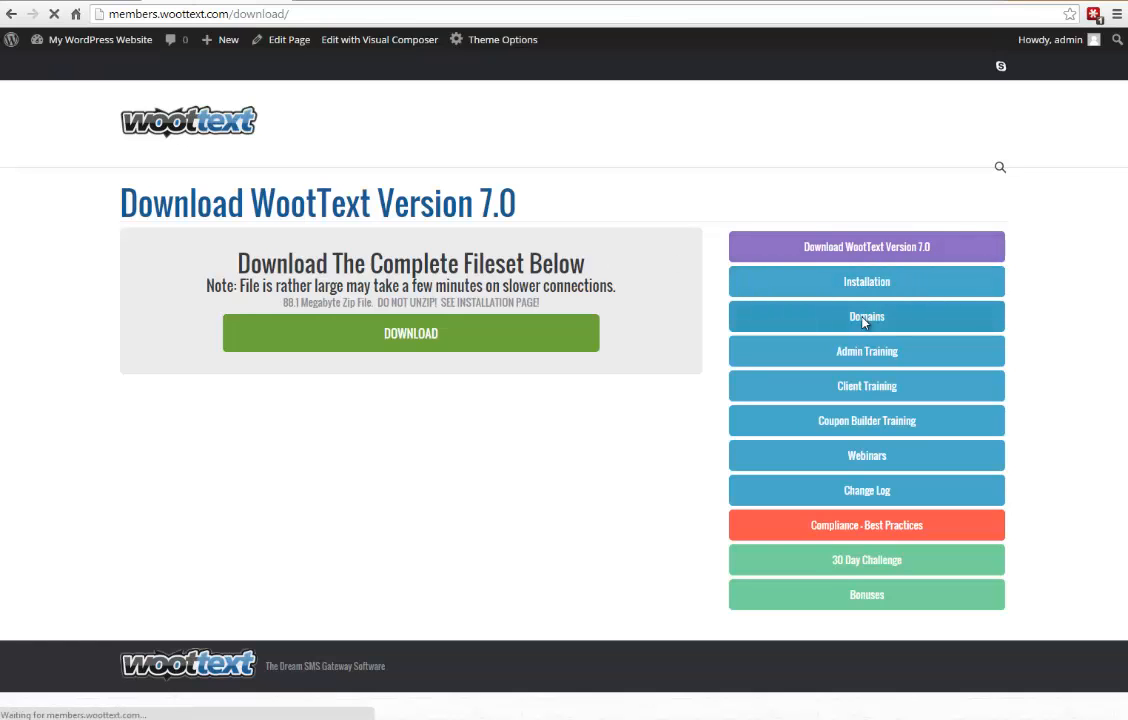
Enter the copied URL woottext.com/sms10/ as Domain One in the domain licensing form
{"action": "left_click", "coordinate": [517, 381]}
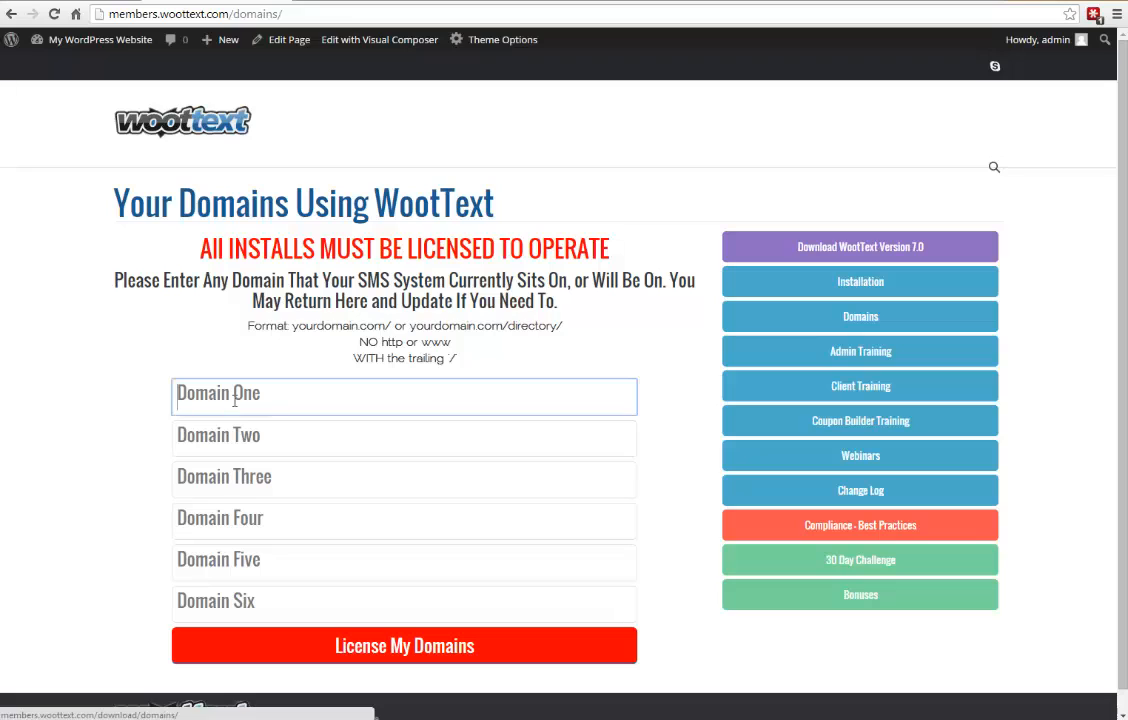
{"action": "right_click", "coordinate": [232, 400]}
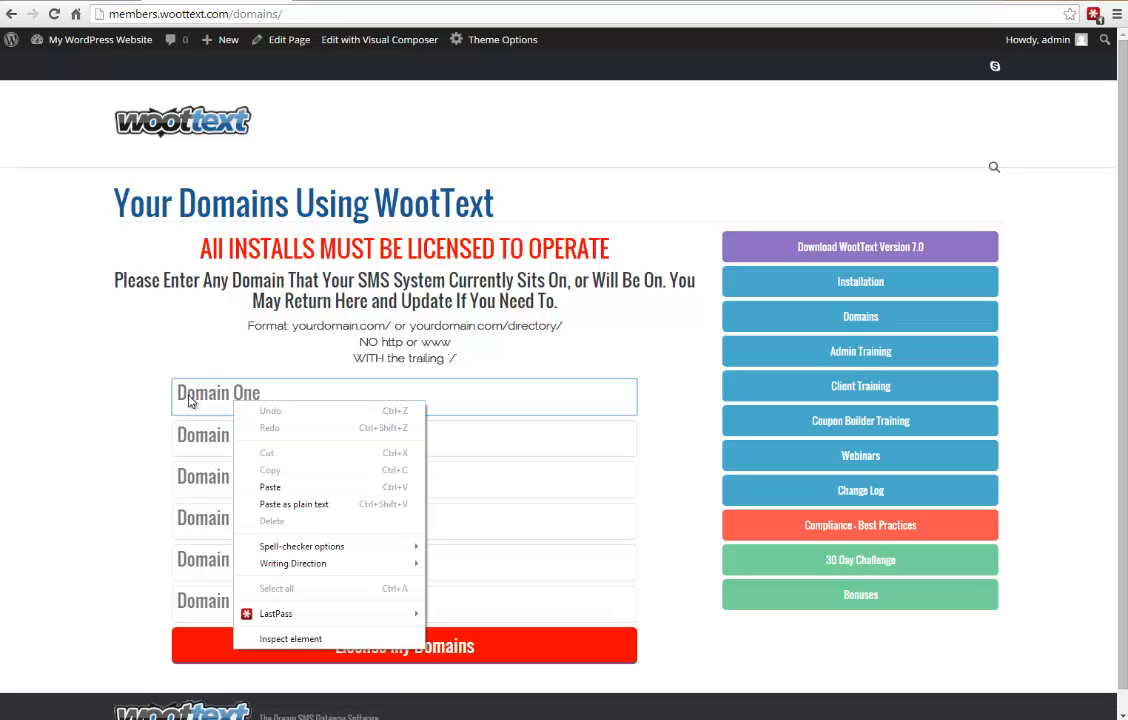
{"action": "left_click", "coordinate": [242, 481]}
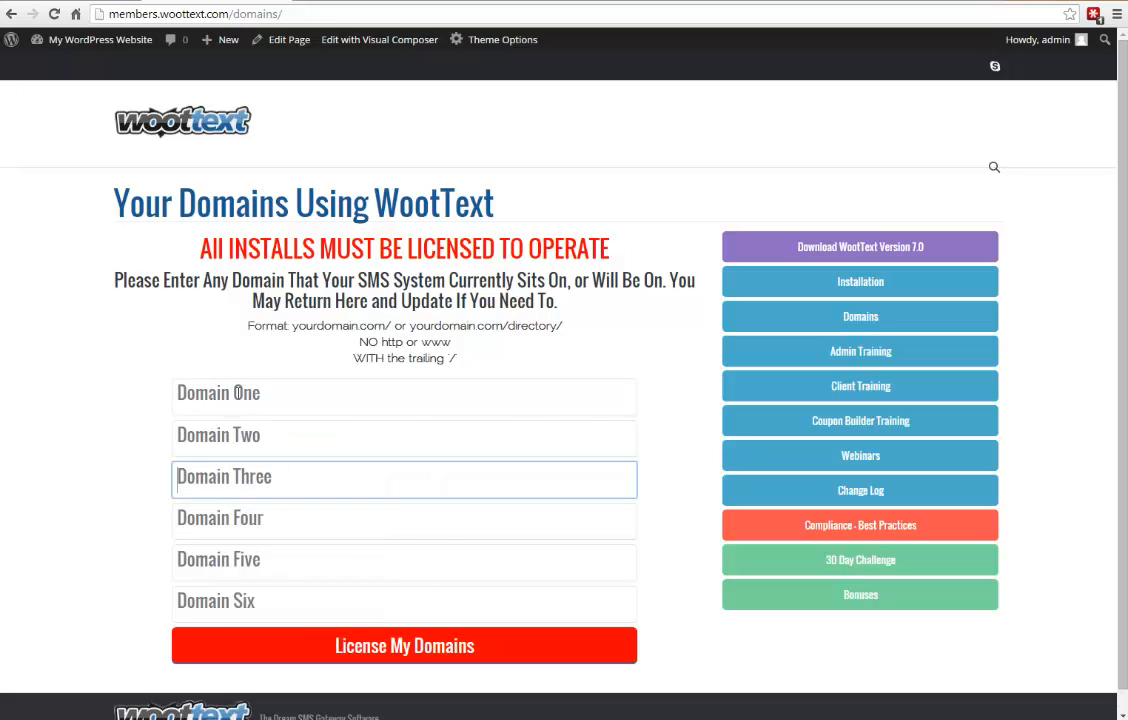
{"action": "left_click", "coordinate": [255, 395]}
{"action": "right_click", "coordinate": [287, 415]}
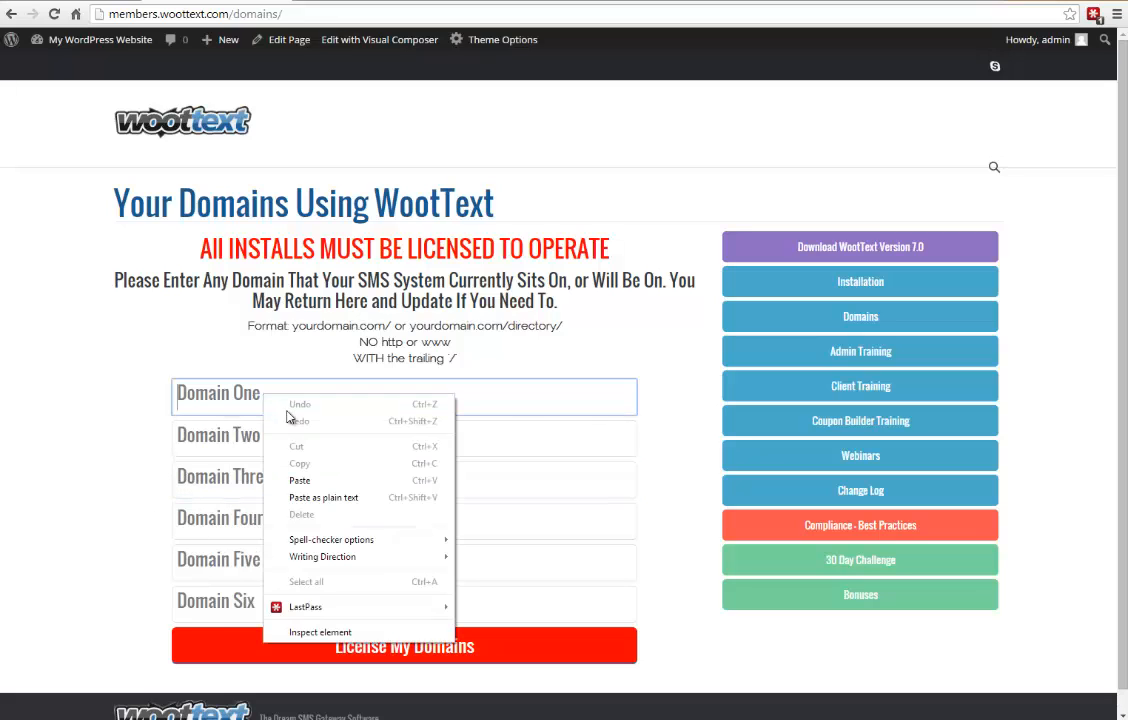
{"action": "left_click", "coordinate": [340, 481]}
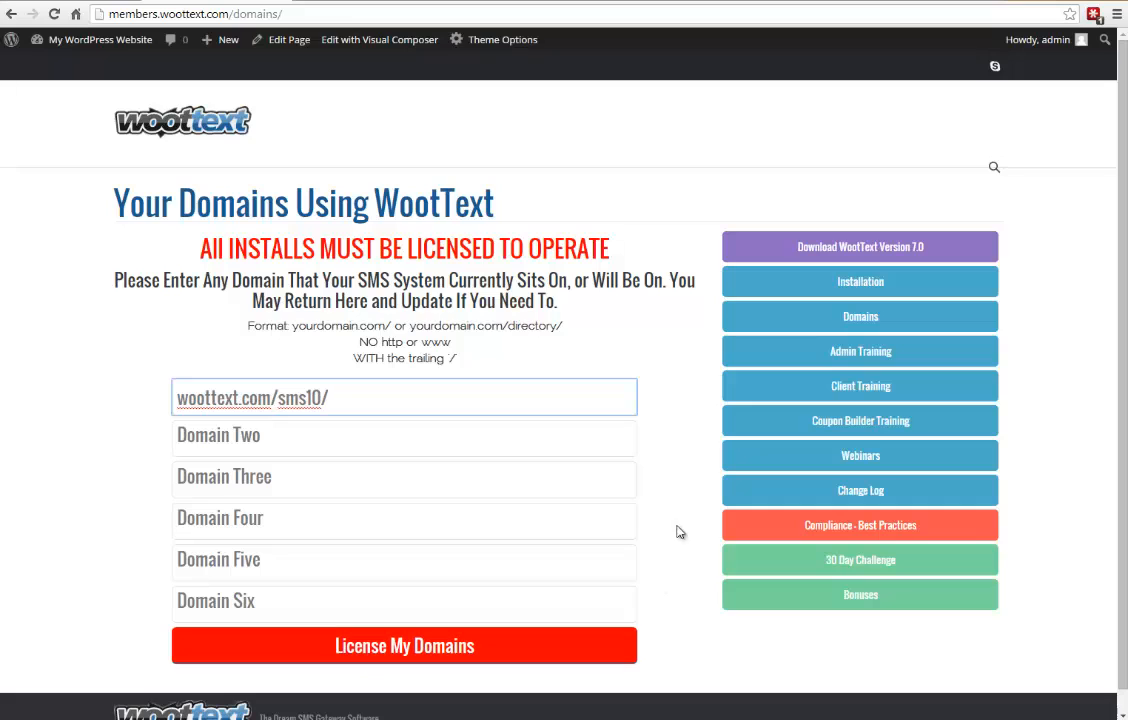
Return to the installer, fill in the PayPal e-mail address and set the application title to WootText
{"action": "left_click", "coordinate": [711, 3]}
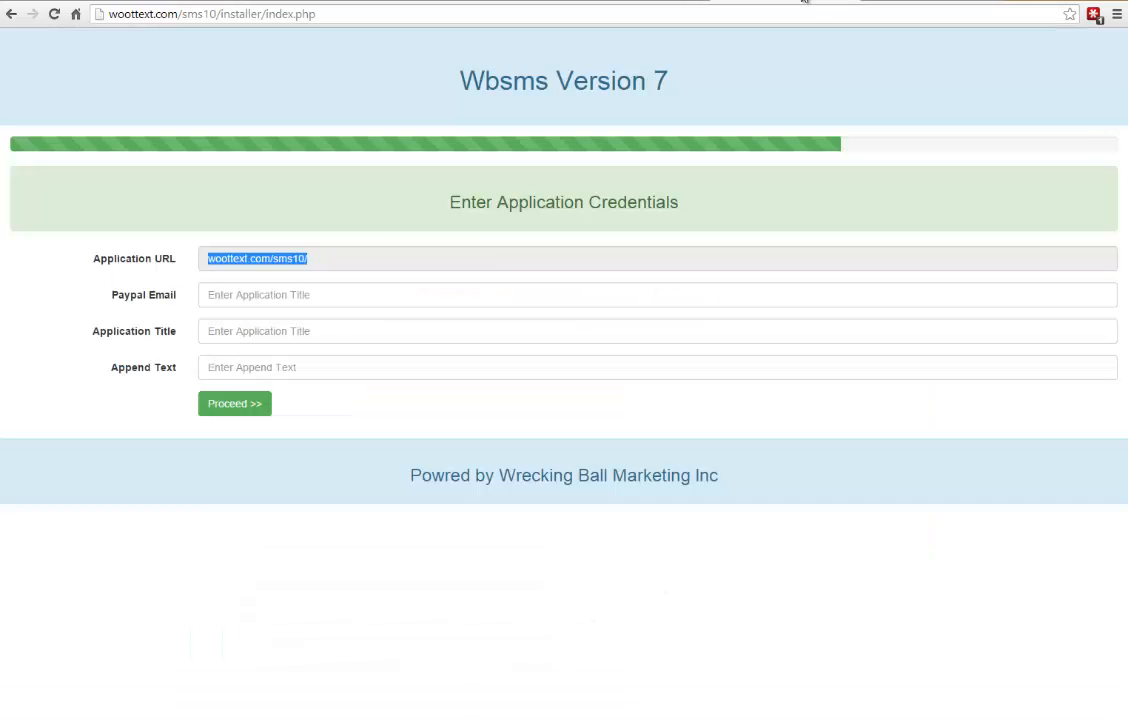
{"action": "left_click", "coordinate": [364, 304]}
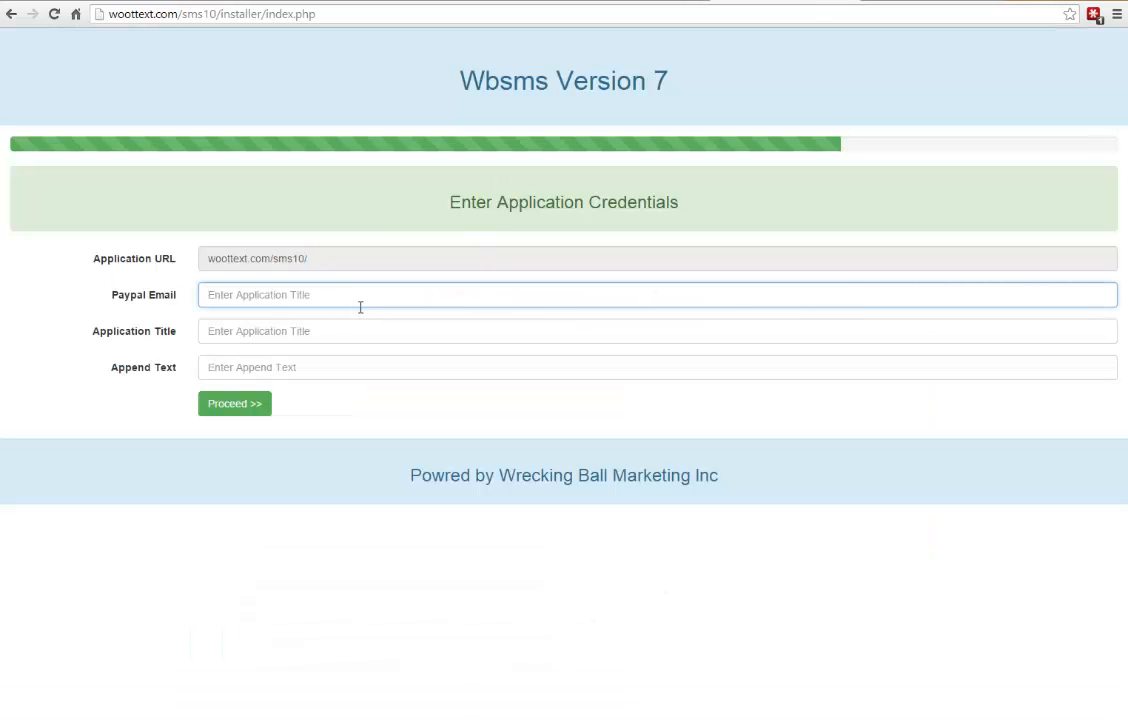
{"action": "type", "text": "eh"}
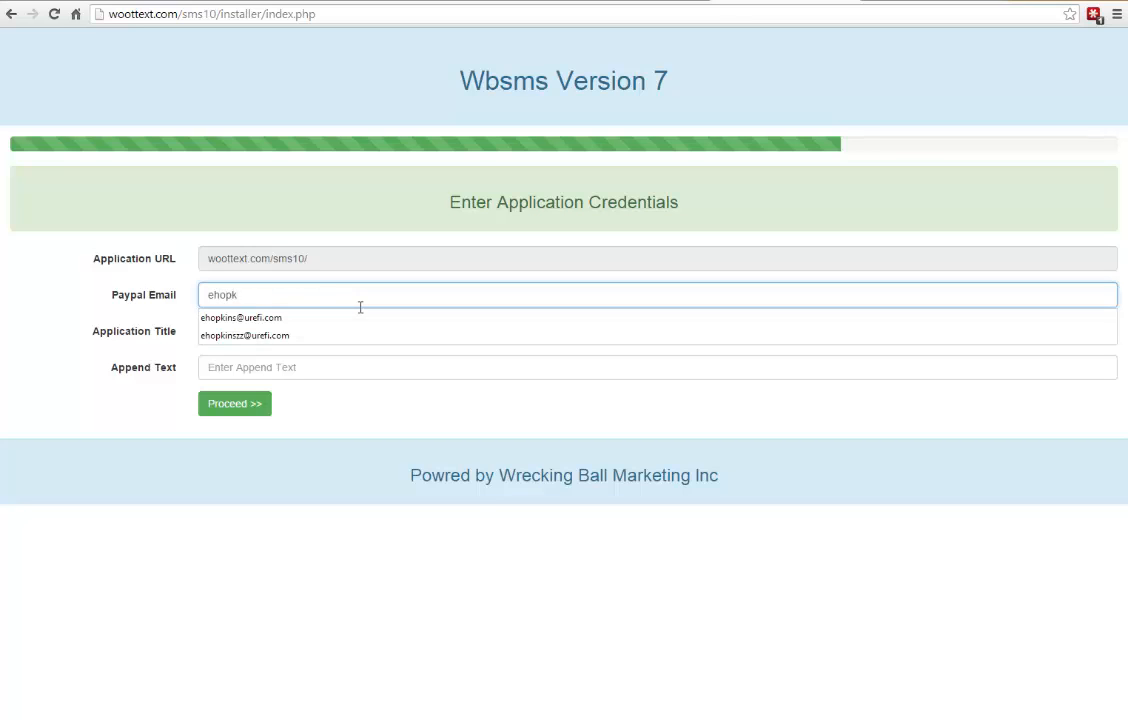
{"action": "type", "text": "opk"}
{"action": "left_click", "coordinate": [289, 317]}
{"action": "left_click", "coordinate": [263, 338]}
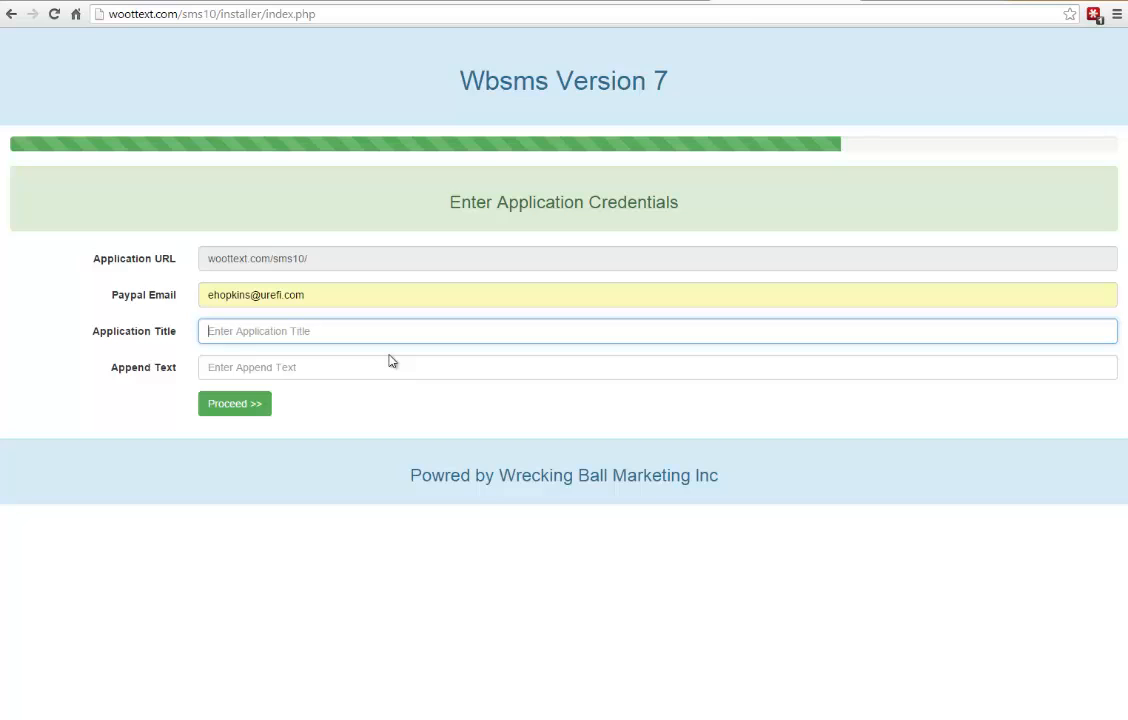
{"action": "type", "text": "WootText"}
Complete the installation with the append text "Reply STOP to Quit" and open the application's login page
{"action": "left_click", "coordinate": [278, 371]}
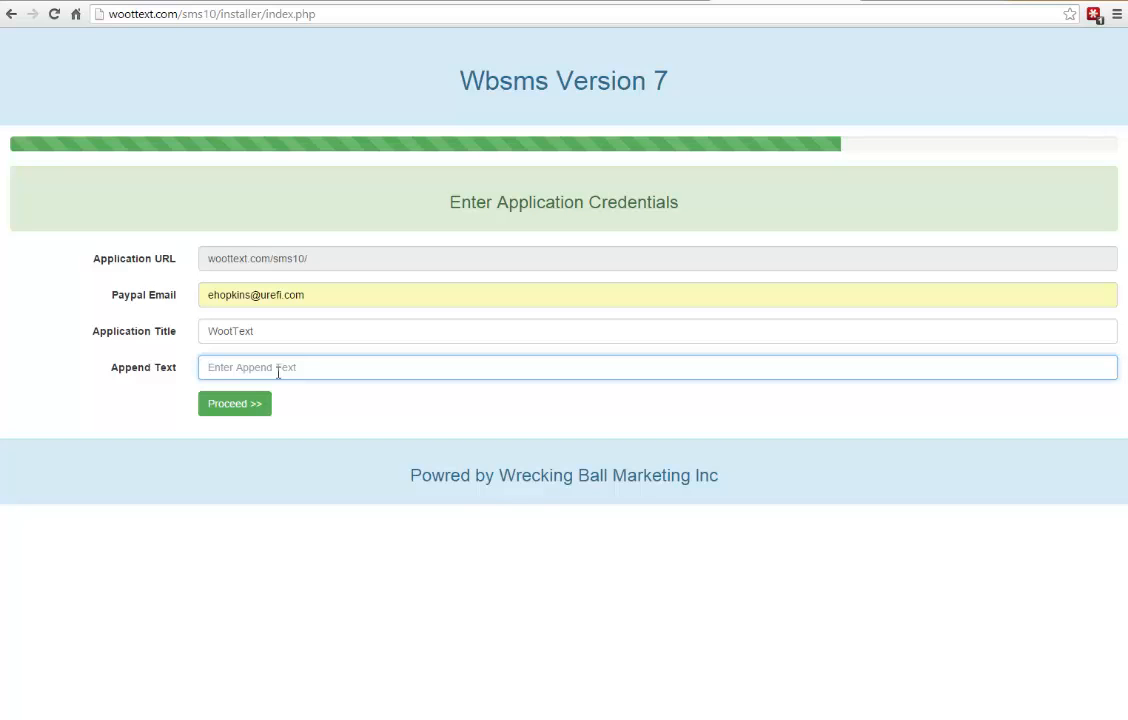
{"action": "type", "text": "Rep"}
{"action": "type", "text": "ly STOP to Quit"}
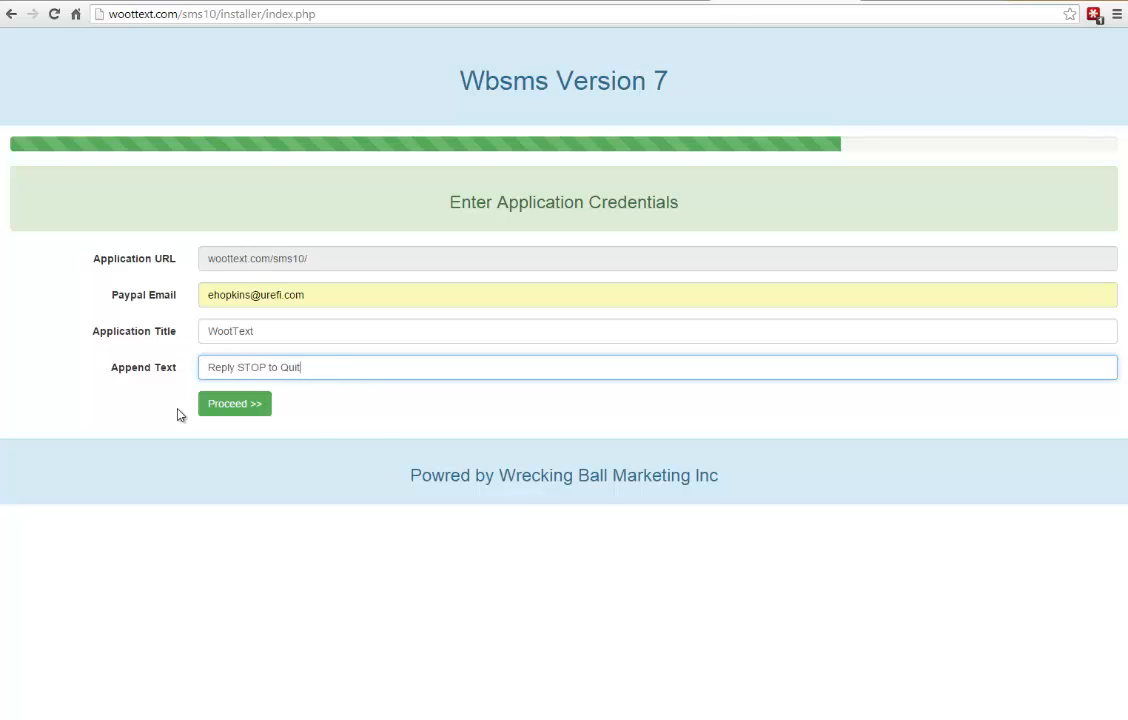
{"action": "key", "text": "Return"}
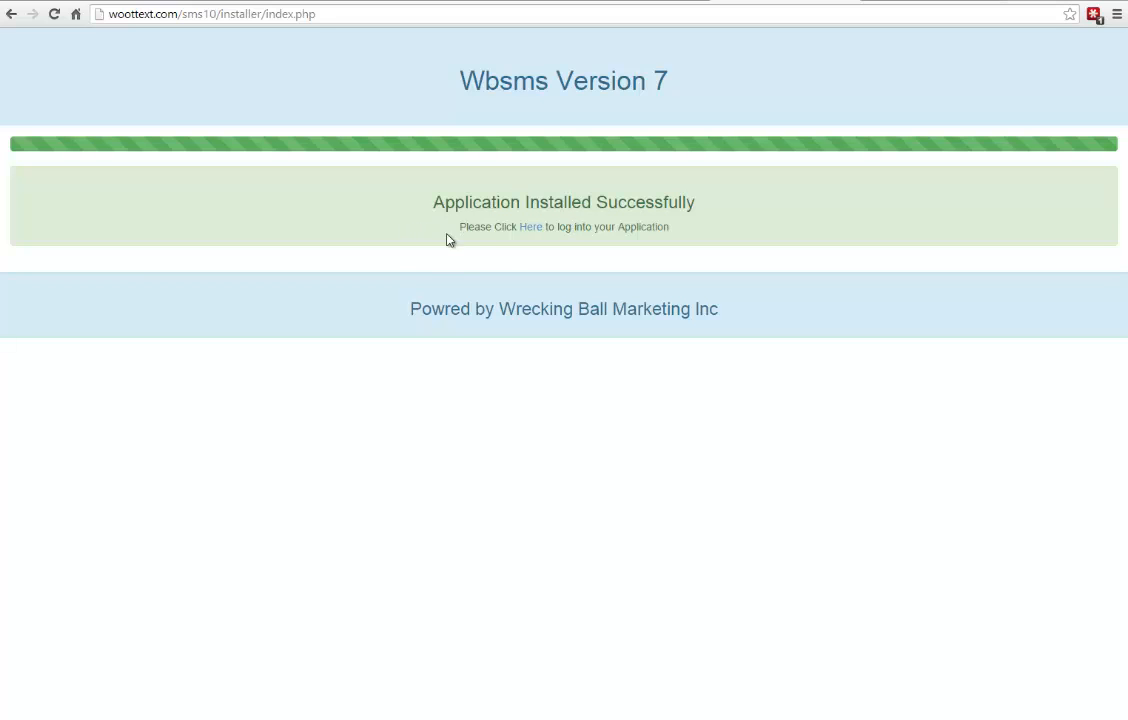
{"action": "left_click", "coordinate": [533, 228]}
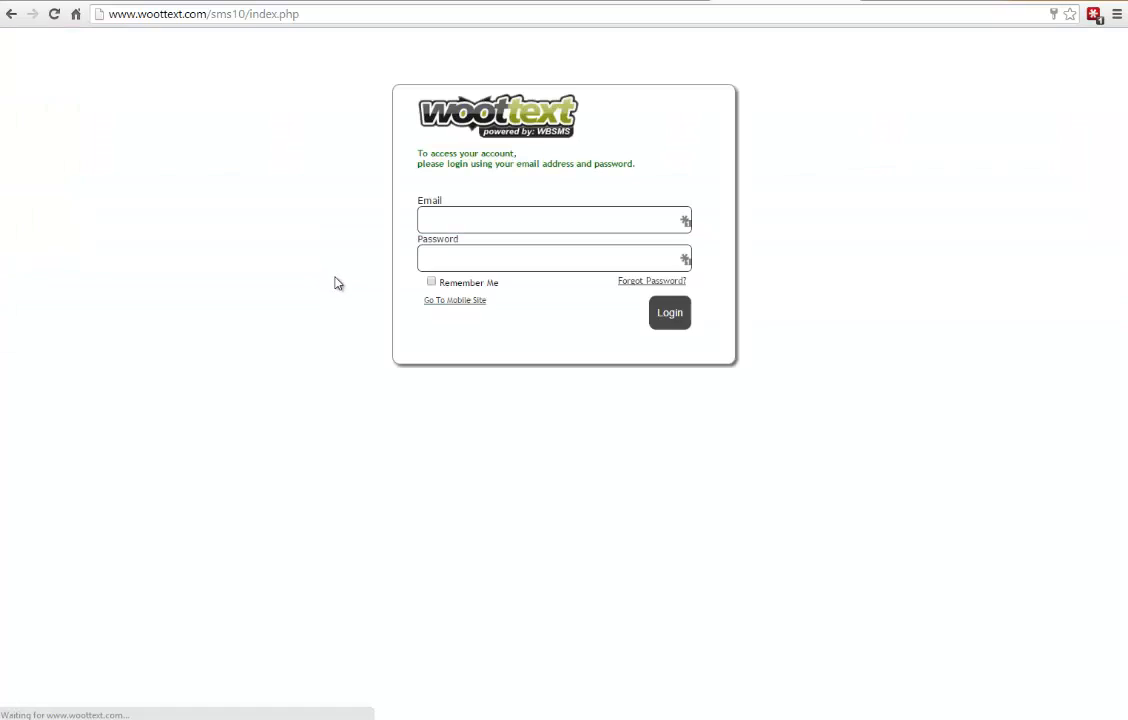
Try to log in to the installed application with the admin's e-mail address and account password
{"action": "left_click", "coordinate": [506, 216]}
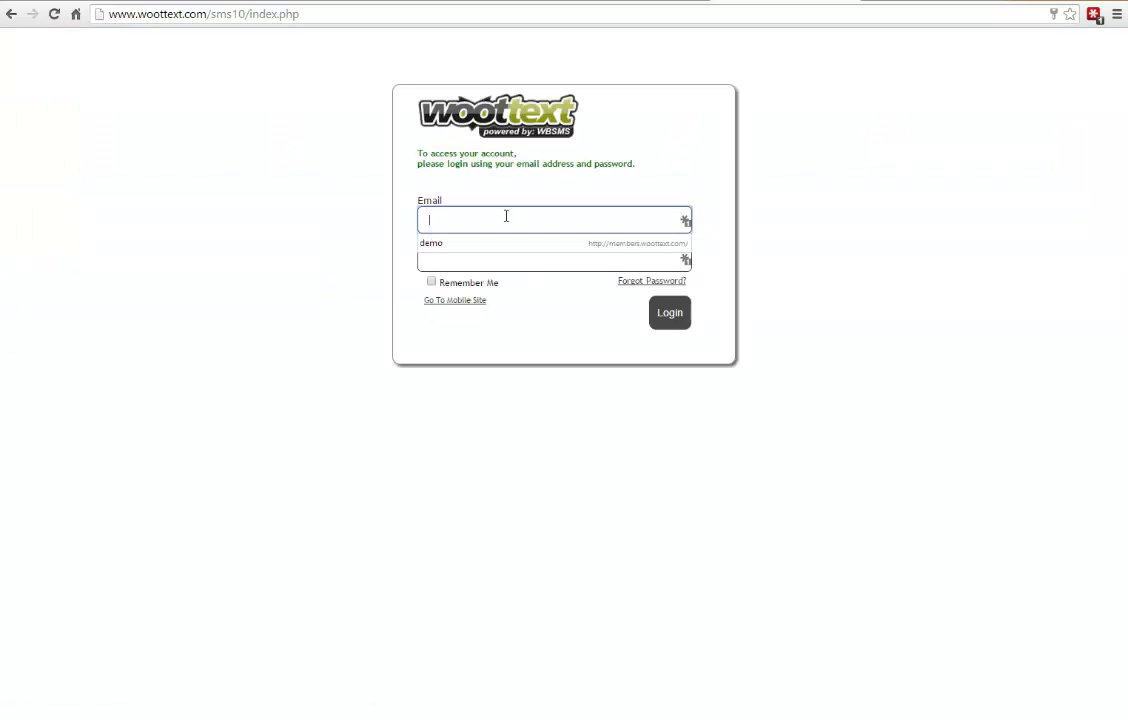
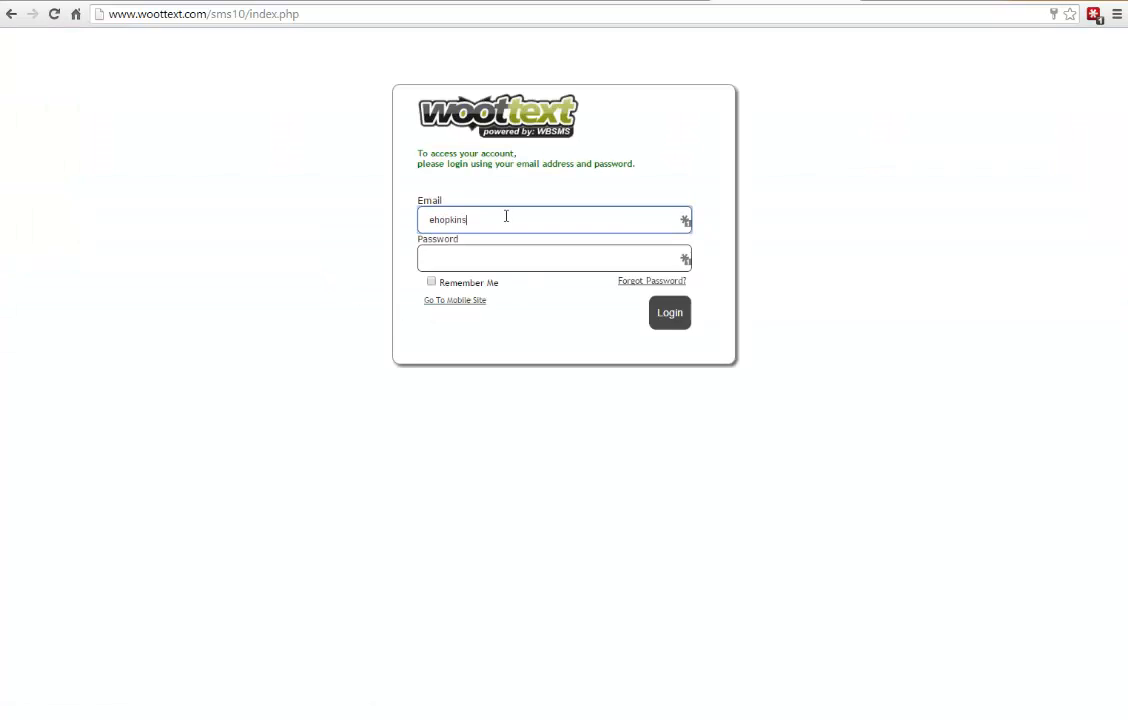
{"action": "key", "text": "Tab"}
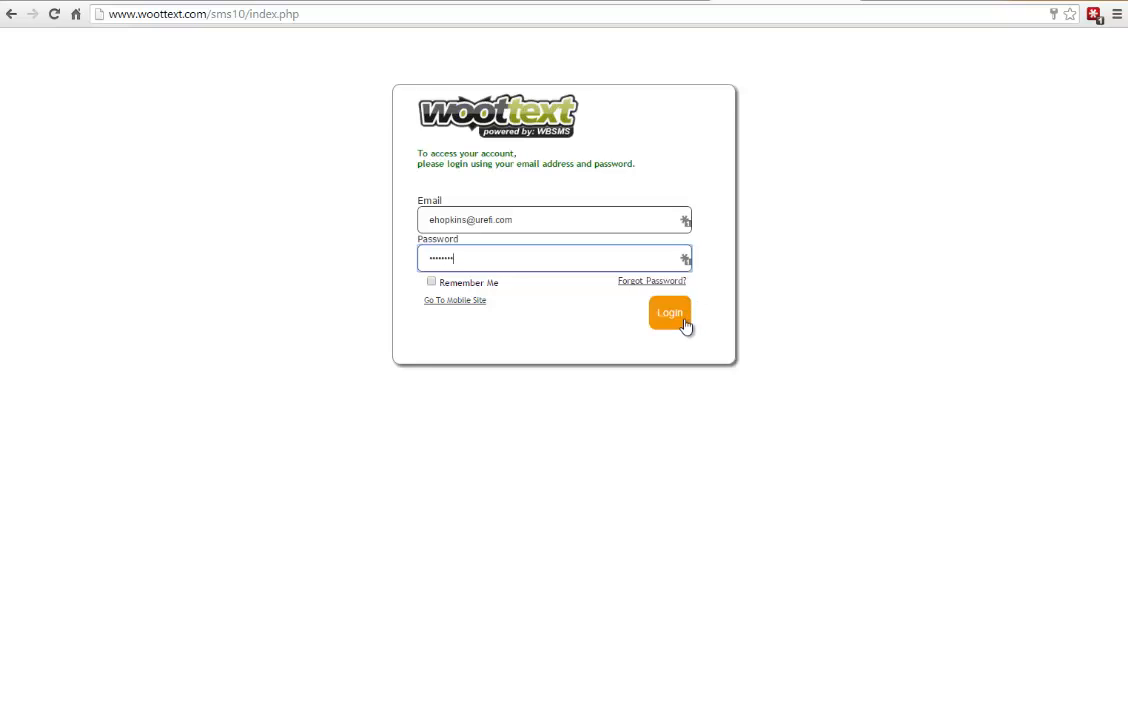
{"action": "left_click", "coordinate": [686, 323]}
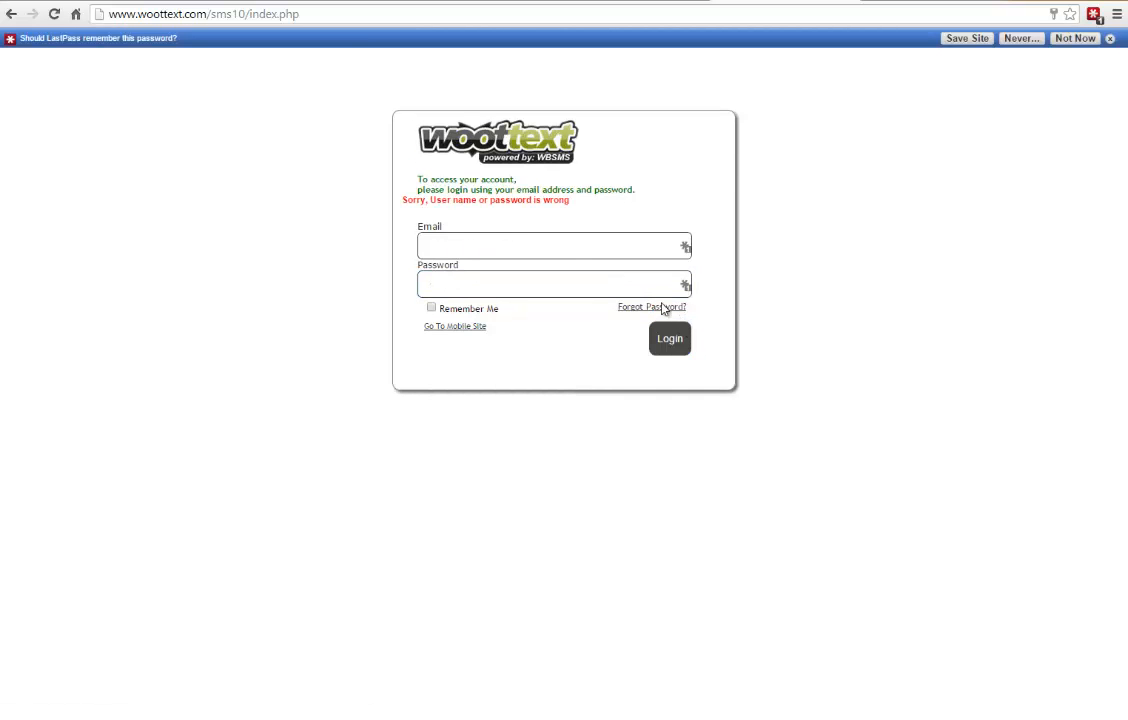
Log in with the admin's e-mail address and re-entered account password, dismissing the LastPass prompt
{"action": "left_click", "coordinate": [507, 250]}
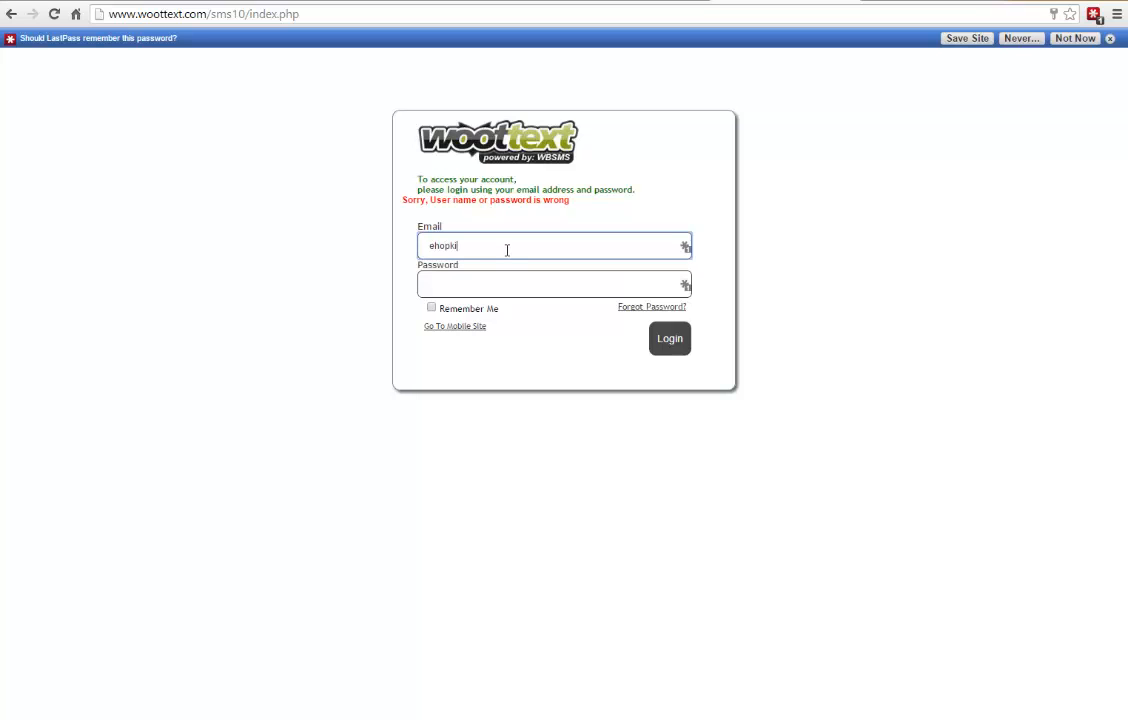
{"action": "left_click", "coordinate": [1109, 38]}
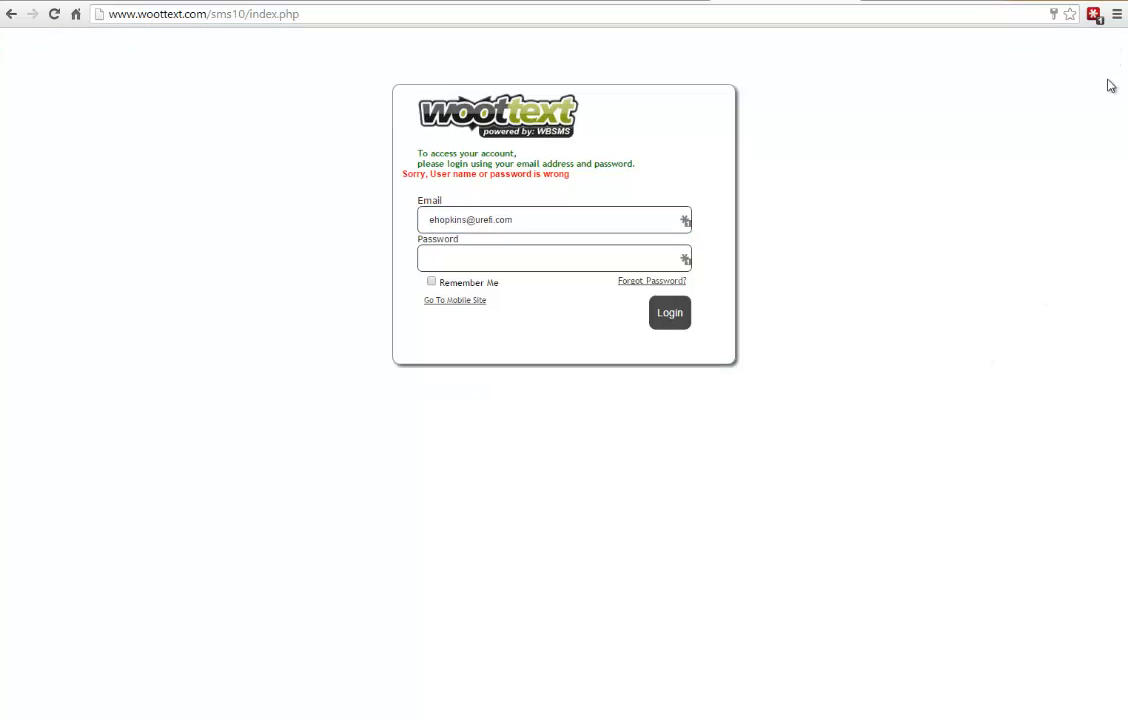
{"action": "key", "text": "Tab"}
{"action": "type", "text": "••••••"}
{"action": "left_click", "coordinate": [652, 322]}
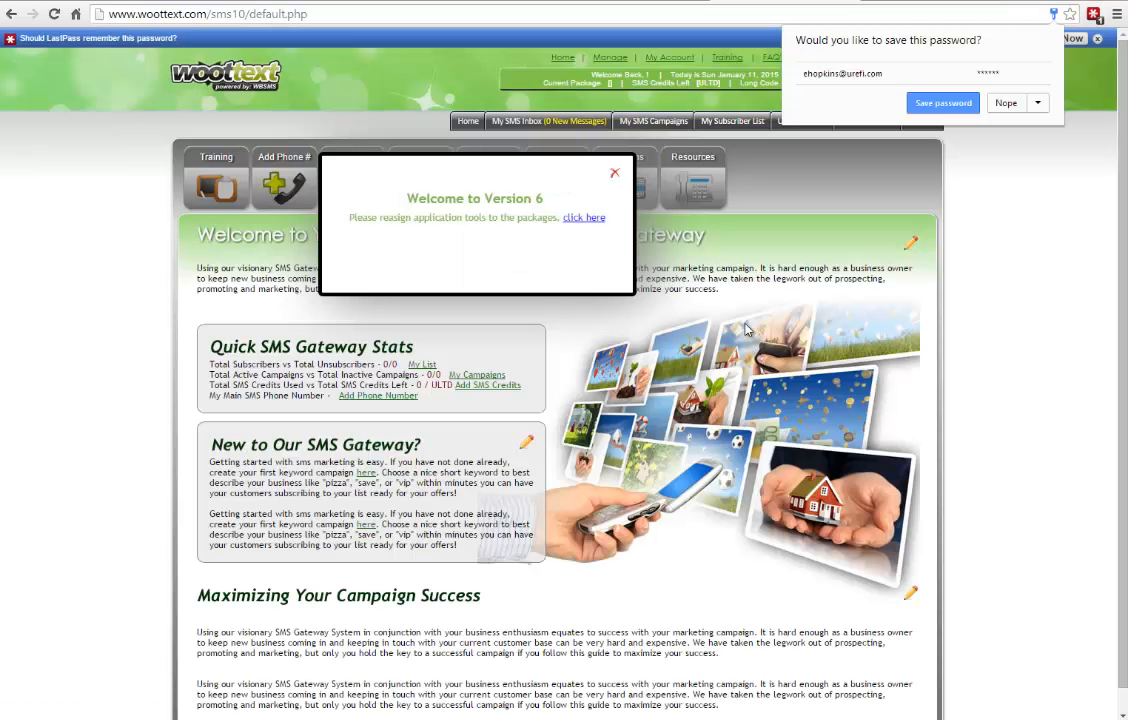
Decline the browser's password saving, dismiss the LastPass prompt and open the application's Manage page
{"action": "left_click", "coordinate": [1004, 104]}
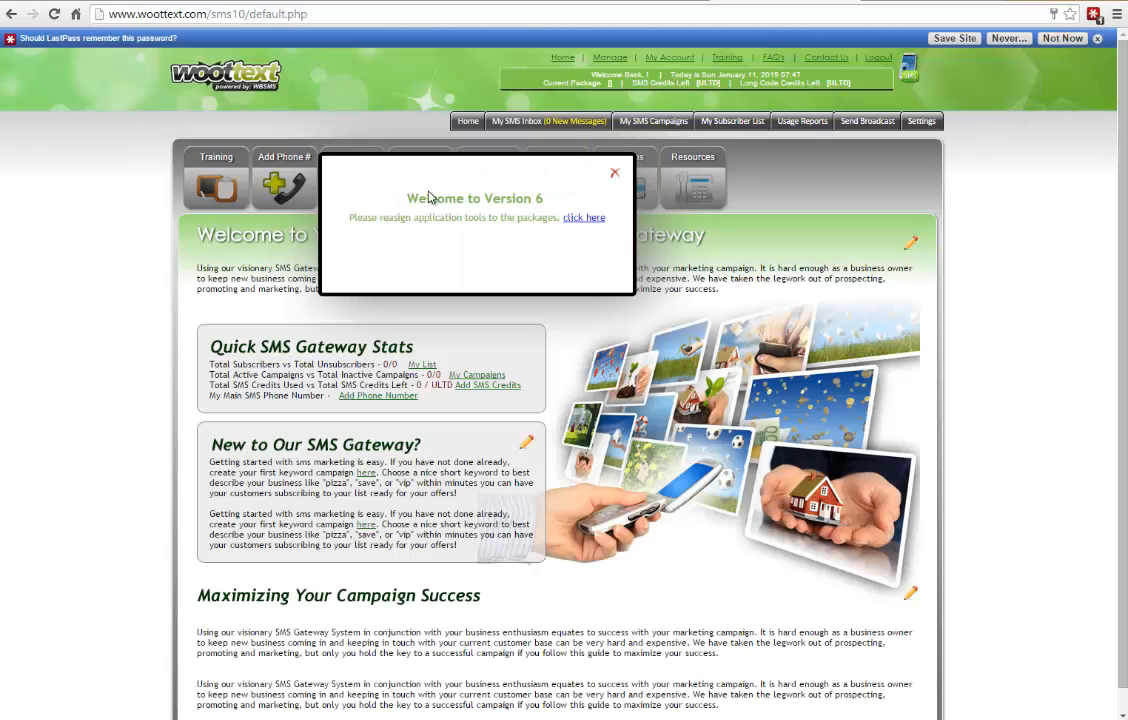
{"action": "left_click", "coordinate": [1043, 44]}
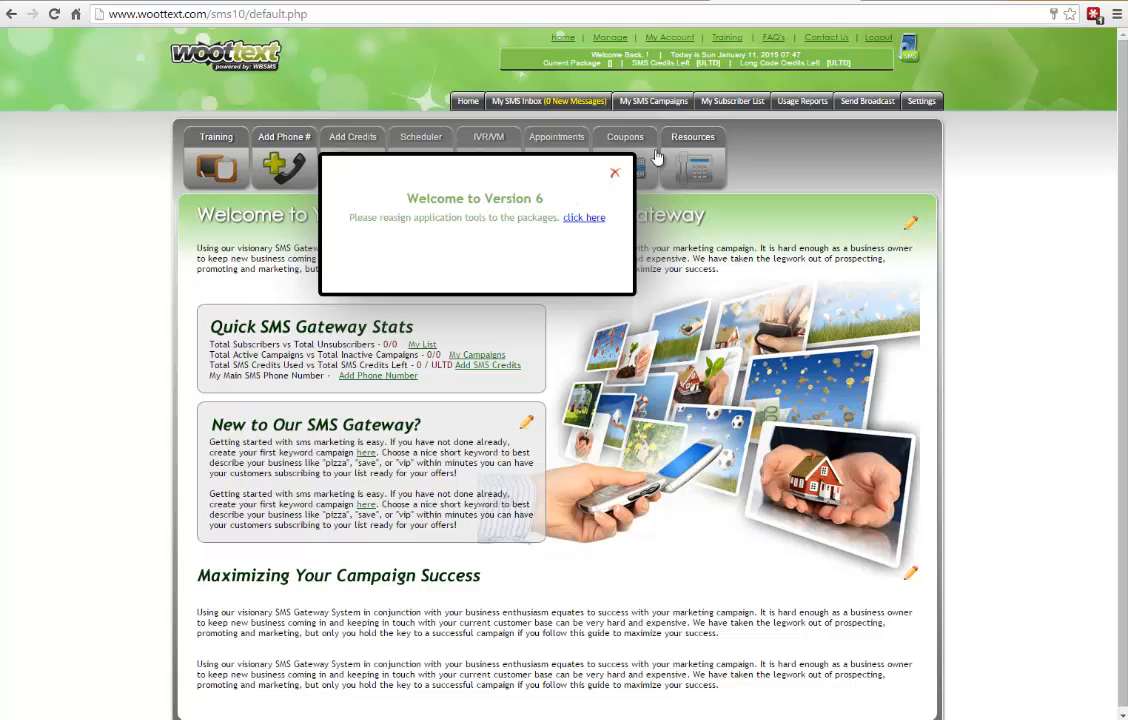
{"action": "left_click", "coordinate": [607, 38]}
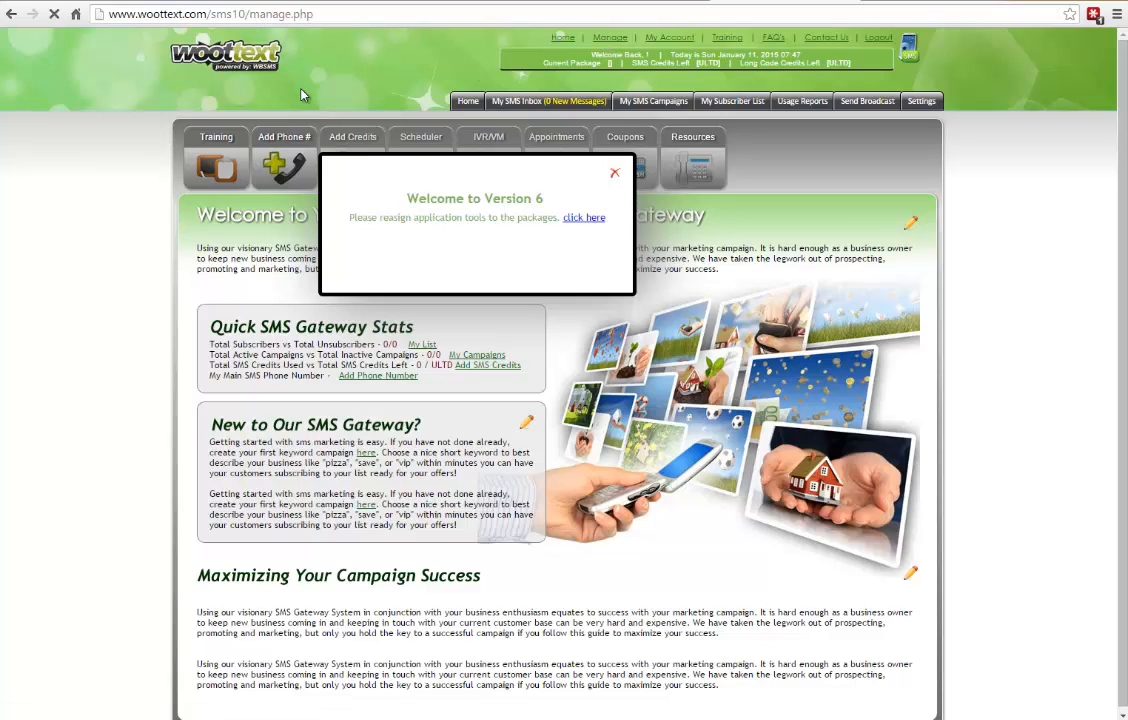